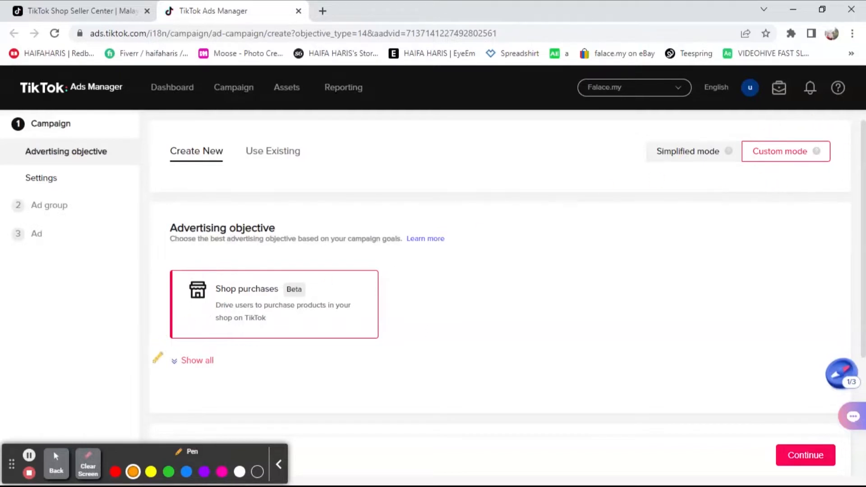
- Expand the full list of advertising objectives beneath the Shop purchases option
{"action": "mouse_move", "coordinate": [230, 356]}
{"action": "left_mouse_down"}
{"action": "mouse_move", "coordinate": [226, 347]}
{"action": "mouse_move", "coordinate": [144, 350]}
{"action": "mouse_move", "coordinate": [251, 363]}
{"action": "mouse_move", "coordinate": [215, 342]}
{"action": "left_mouse_up"}
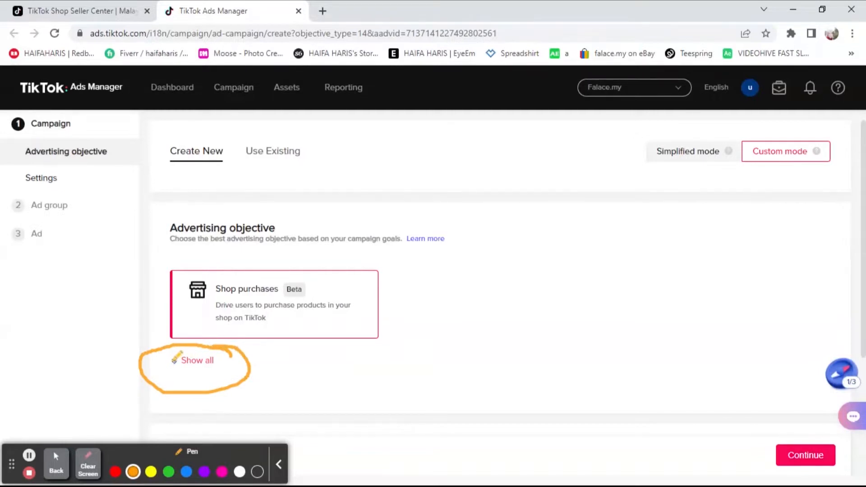
{"action": "left_click", "coordinate": [56, 461]}
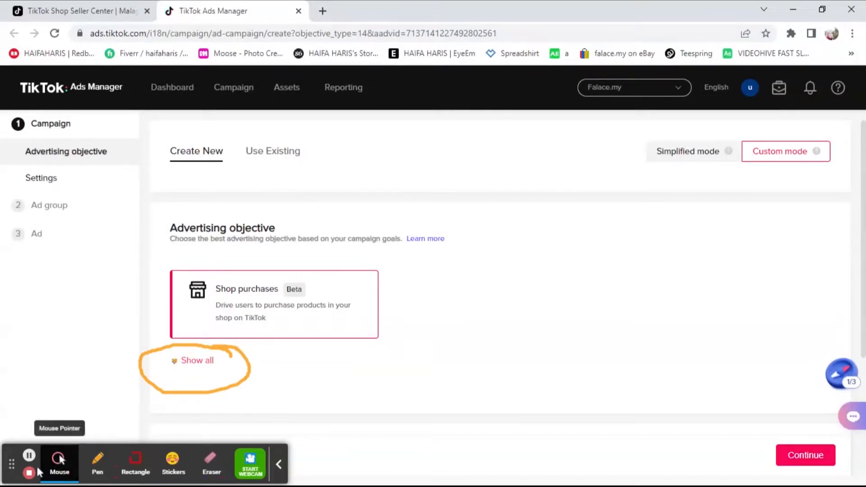
{"action": "left_click", "coordinate": [176, 366]}
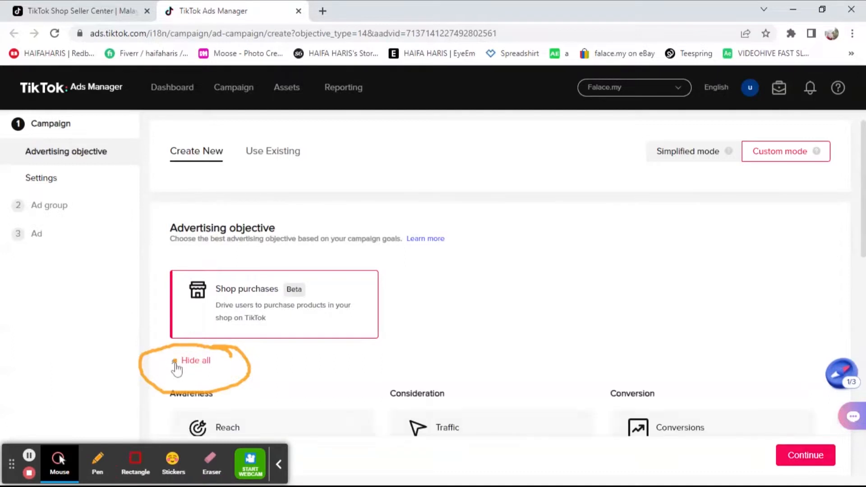
{"action": "scroll", "coordinate": [382, 347], "scroll_direction": "down", "scroll_amount": 5}
{"action": "scroll", "coordinate": [276, 361], "scroll_direction": "up", "scroll_amount": 2}
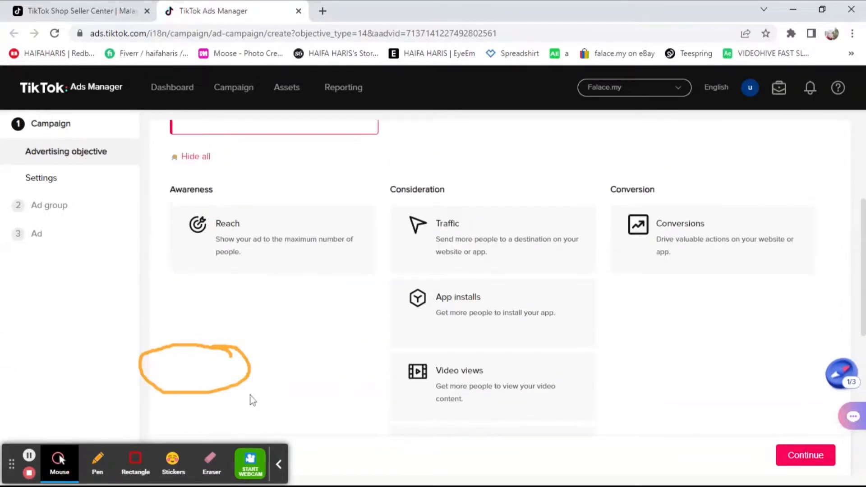
- Select Reach under Awareness as the campaign's advertising objective
{"action": "left_click", "coordinate": [208, 295]}
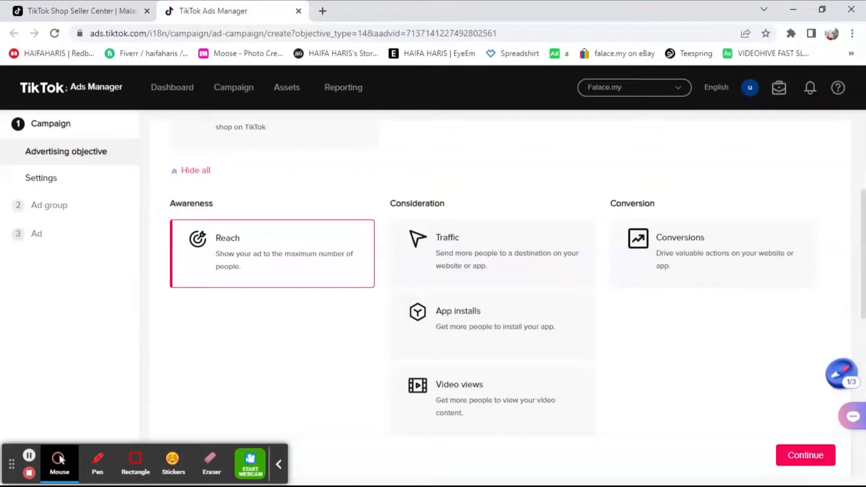
{"action": "left_click_drag", "start_coordinate": [166, 196], "coordinate": [164, 239]}
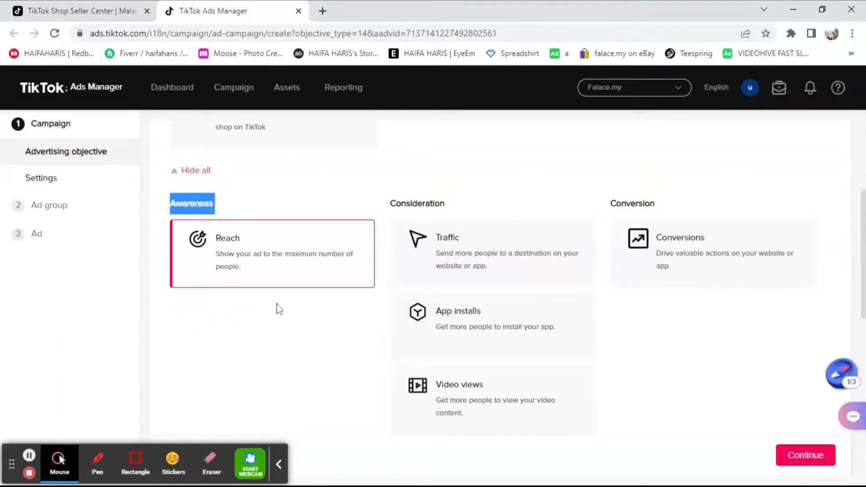
{"action": "left_click", "coordinate": [291, 304]}
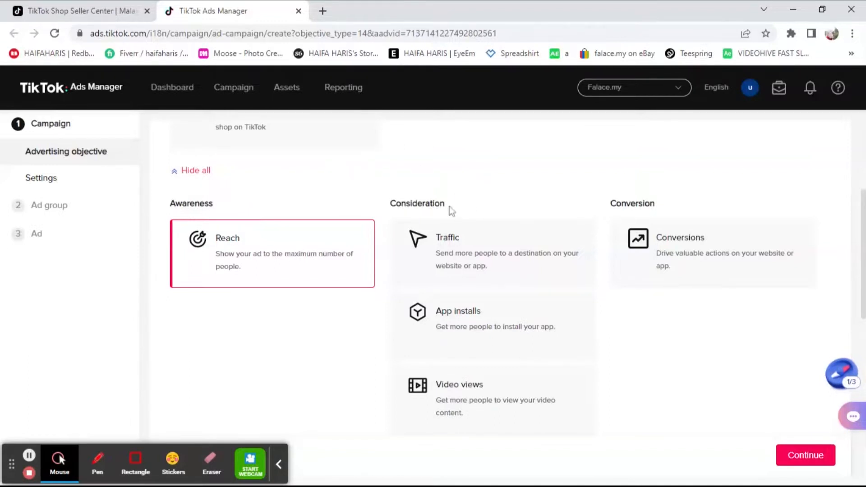
{"action": "scroll", "coordinate": [473, 215], "scroll_direction": "up", "scroll_amount": 1}
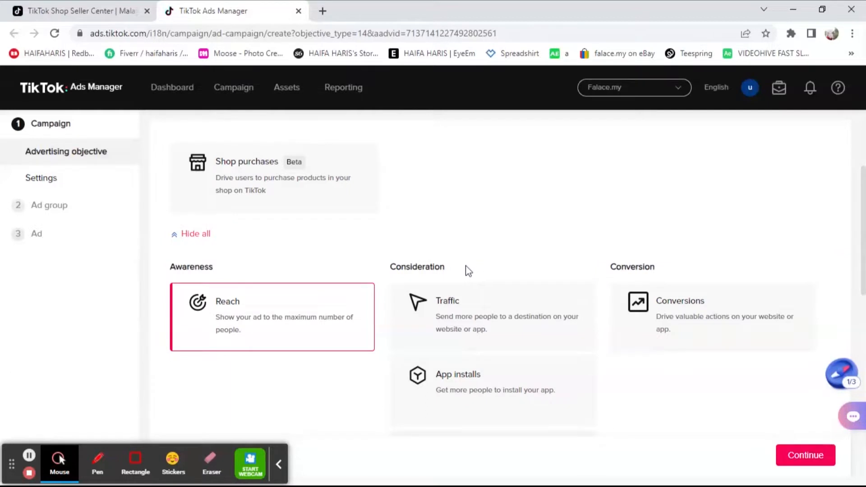
{"action": "scroll", "coordinate": [468, 271], "scroll_direction": "down", "scroll_amount": 1}
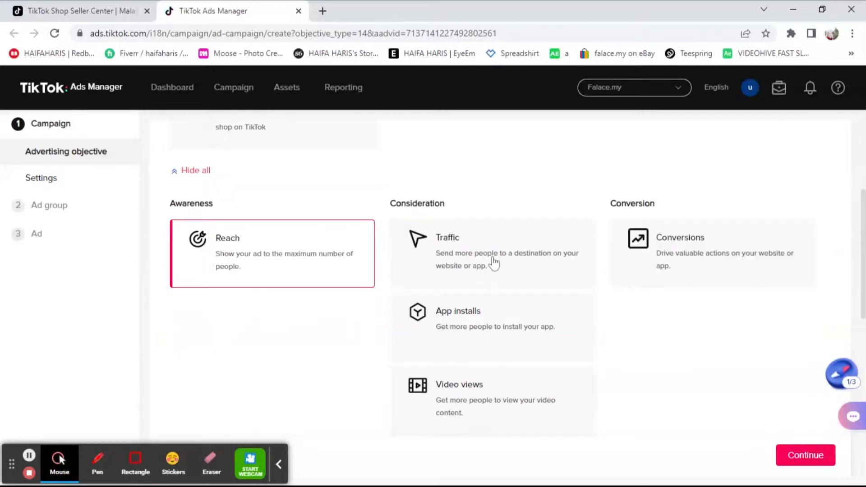
- Try the Traffic objective under Consideration, and switch the selection to App installs
{"action": "left_click", "coordinate": [519, 236]}
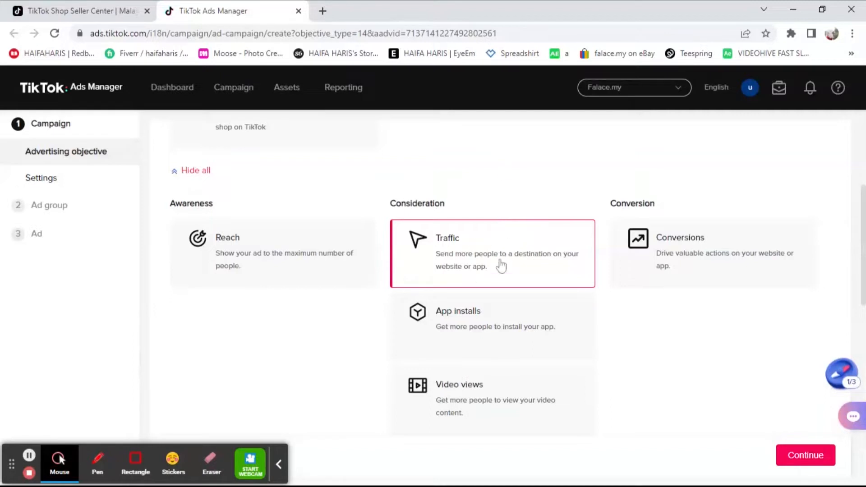
{"action": "left_click_drag", "start_coordinate": [436, 253], "coordinate": [518, 323]}
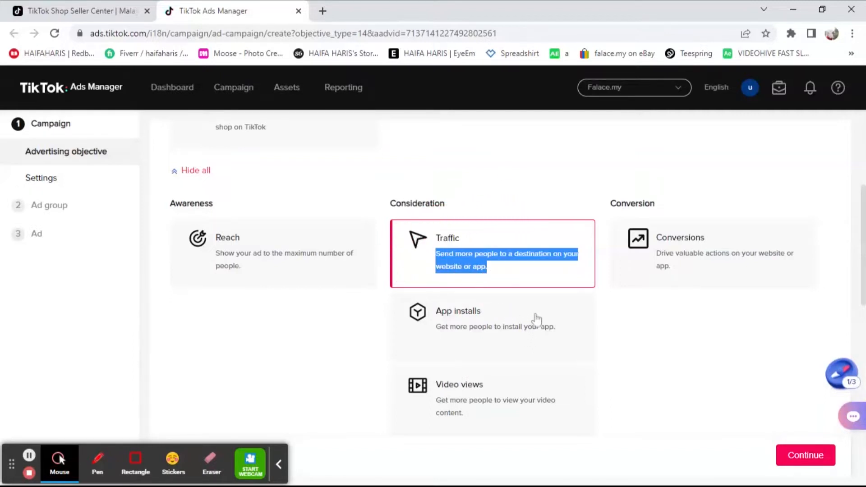
{"action": "left_click_drag", "start_coordinate": [406, 311], "coordinate": [523, 317]}
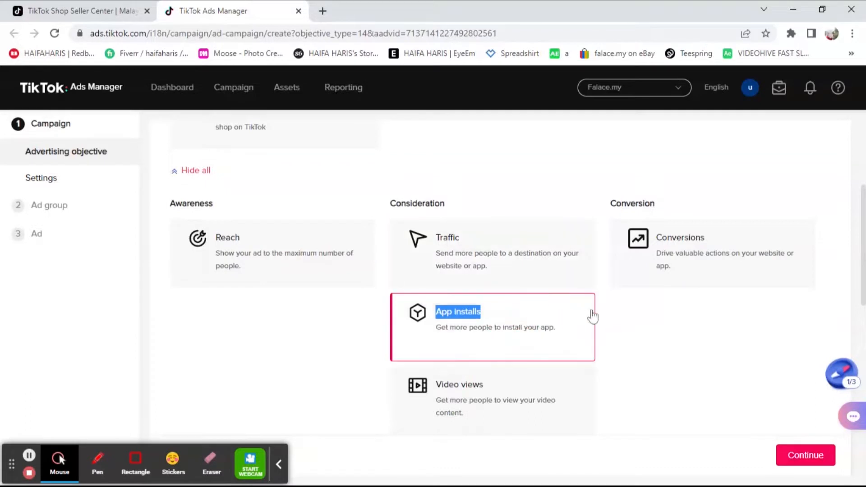
{"action": "left_click", "coordinate": [343, 319]}
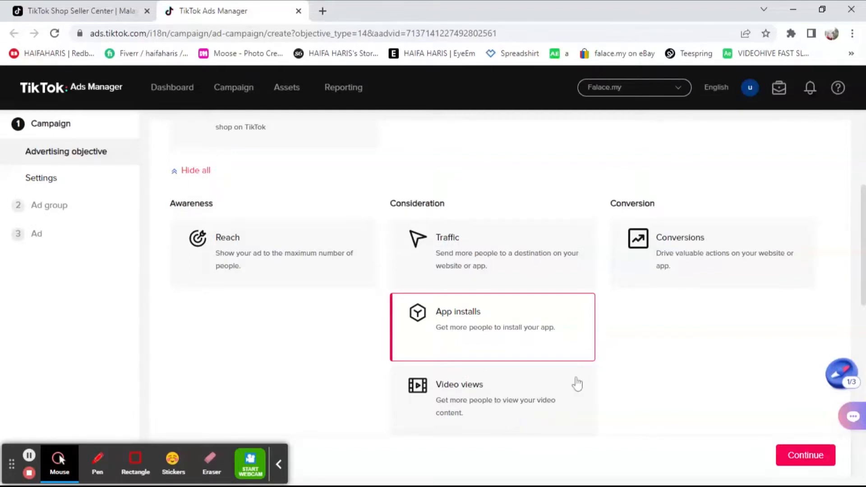
- Change the advertising objective to Video views under Consideration
{"action": "scroll", "coordinate": [576, 383], "scroll_direction": "down", "scroll_amount": 1}
{"action": "scroll", "coordinate": [462, 336], "scroll_direction": "down", "scroll_amount": 1}
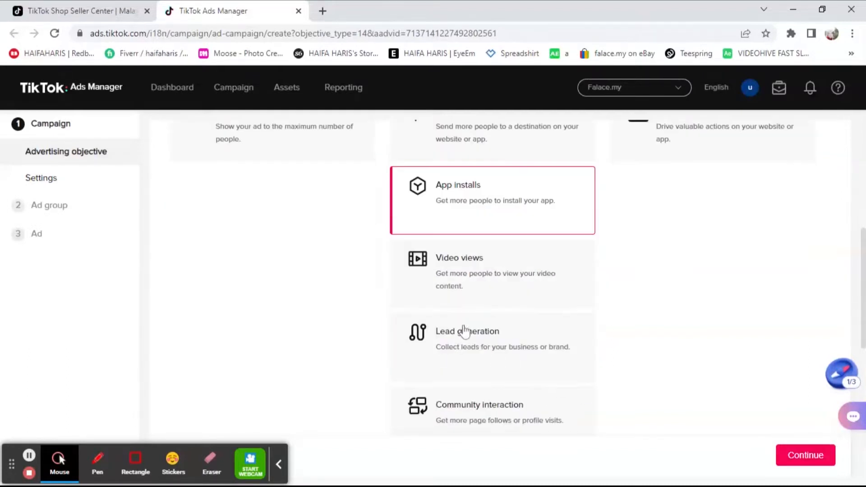
{"action": "left_click", "coordinate": [569, 262]}
{"action": "scroll", "coordinate": [654, 272], "scroll_direction": "down", "scroll_amount": 2}
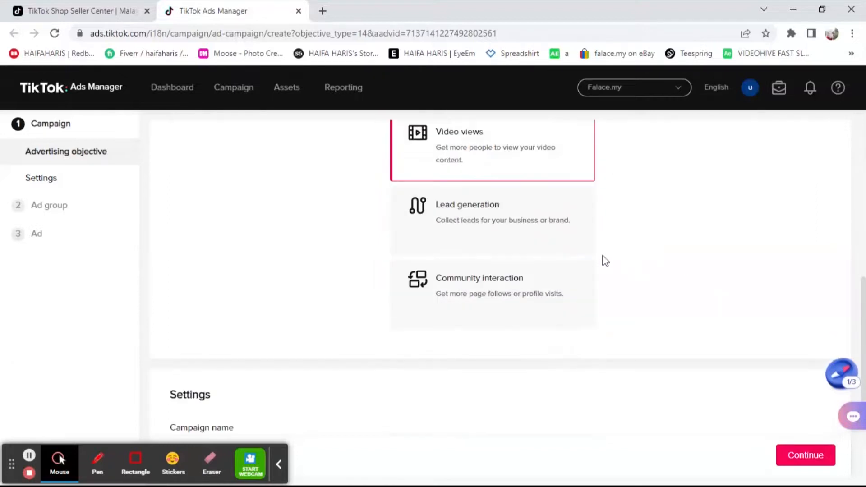
{"action": "scroll", "coordinate": [541, 246], "scroll_direction": "up", "scroll_amount": 1}
{"action": "scroll", "coordinate": [485, 216], "scroll_direction": "up", "scroll_amount": 2}
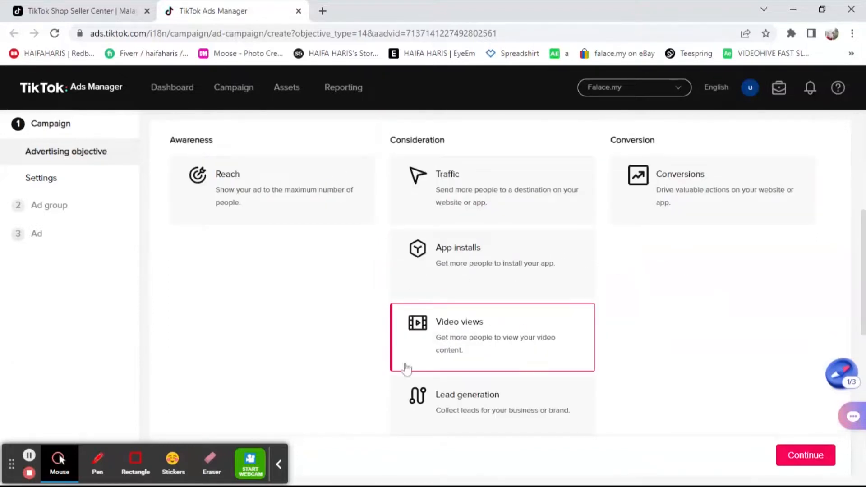
- Switch the advertising objective to Lead generation and look over the Community interaction option
{"action": "scroll", "coordinate": [442, 332], "scroll_direction": "down", "scroll_amount": 1}
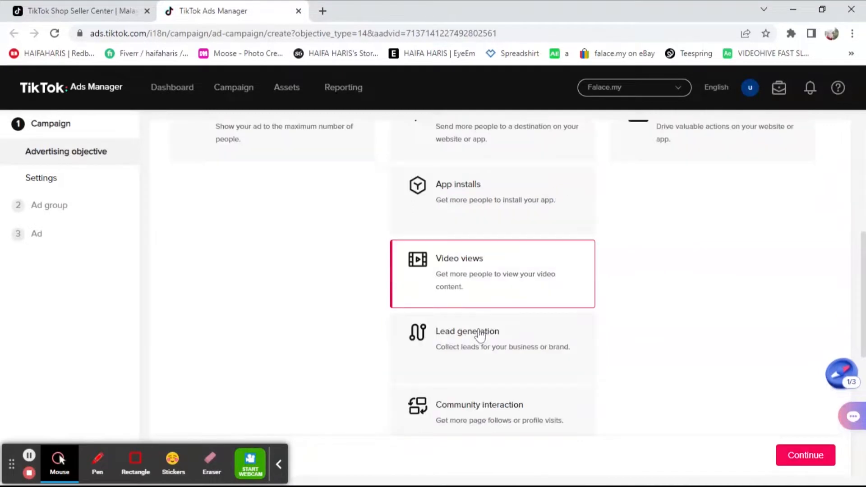
{"action": "left_click", "coordinate": [571, 336]}
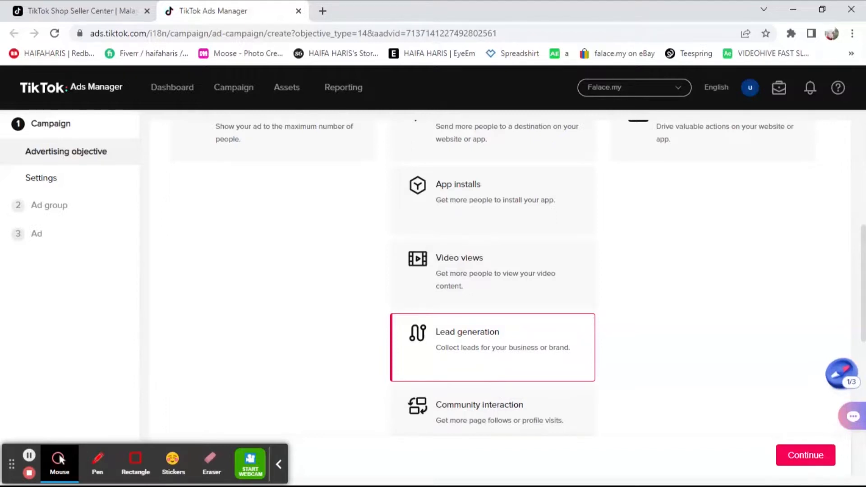
{"action": "scroll", "coordinate": [546, 365], "scroll_direction": "down", "scroll_amount": 2}
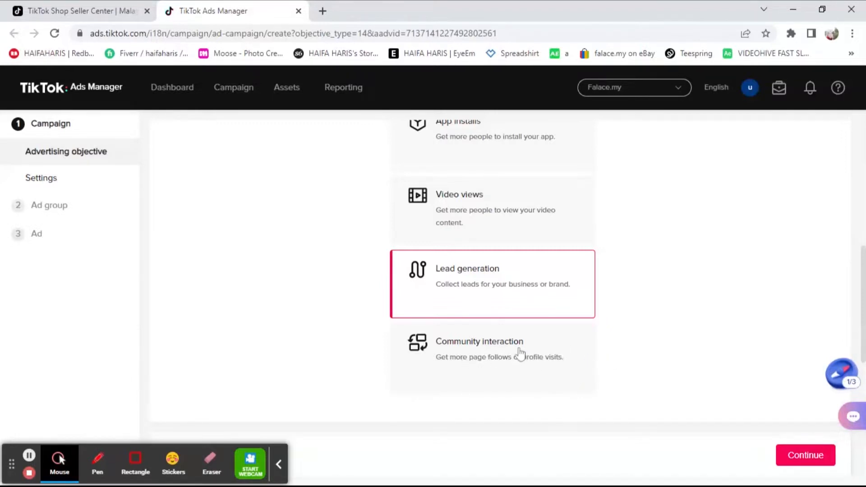
{"action": "scroll", "coordinate": [519, 352], "scroll_direction": "up", "scroll_amount": 1}
{"action": "scroll", "coordinate": [525, 361], "scroll_direction": "down", "scroll_amount": 3}
{"action": "scroll", "coordinate": [550, 320], "scroll_direction": "up", "scroll_amount": 3}
{"action": "scroll", "coordinate": [625, 327], "scroll_direction": "up", "scroll_amount": 4}
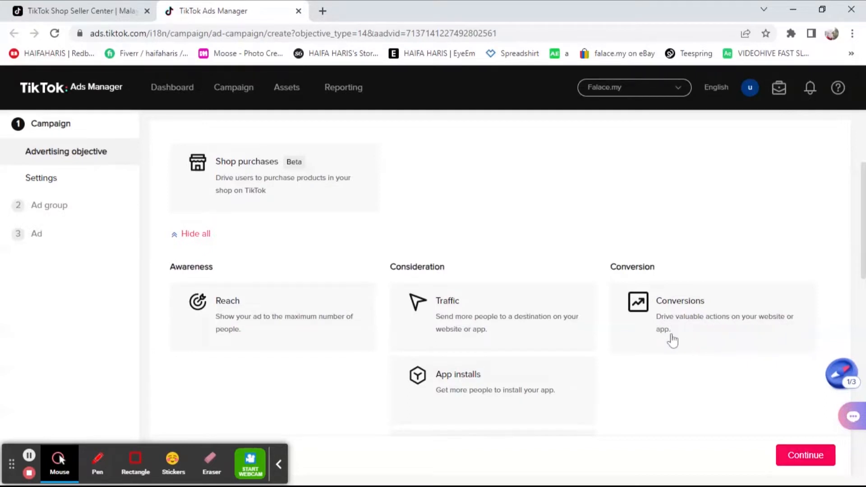
- Select Conversions as the advertising objective and review the campaign name and budget settings
{"action": "left_click", "coordinate": [737, 302]}
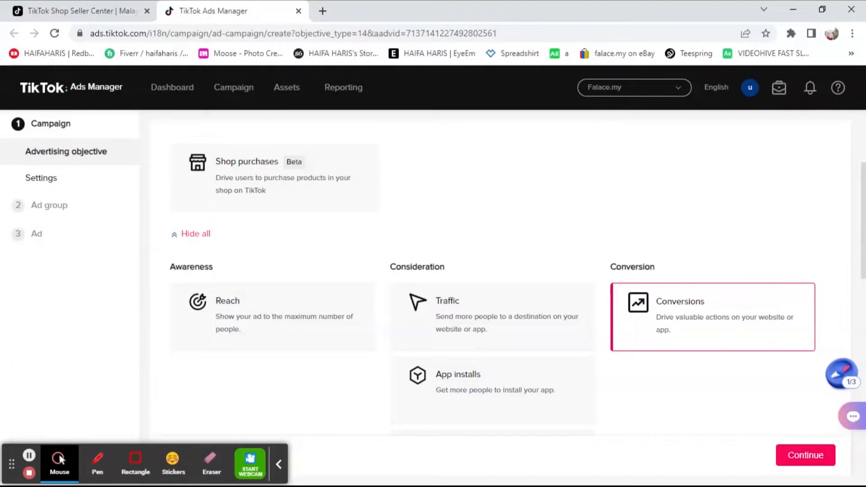
{"action": "scroll", "coordinate": [744, 332], "scroll_direction": "down", "scroll_amount": 12}
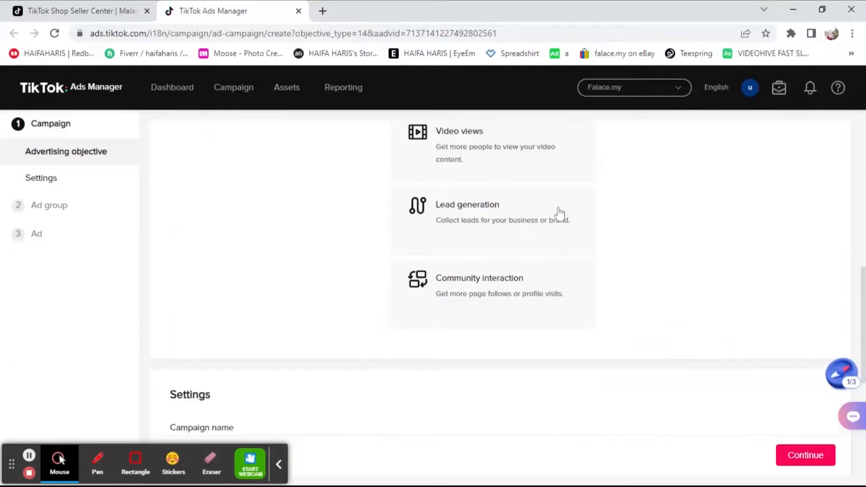
{"action": "scroll", "coordinate": [251, 225], "scroll_direction": "up", "scroll_amount": 1}
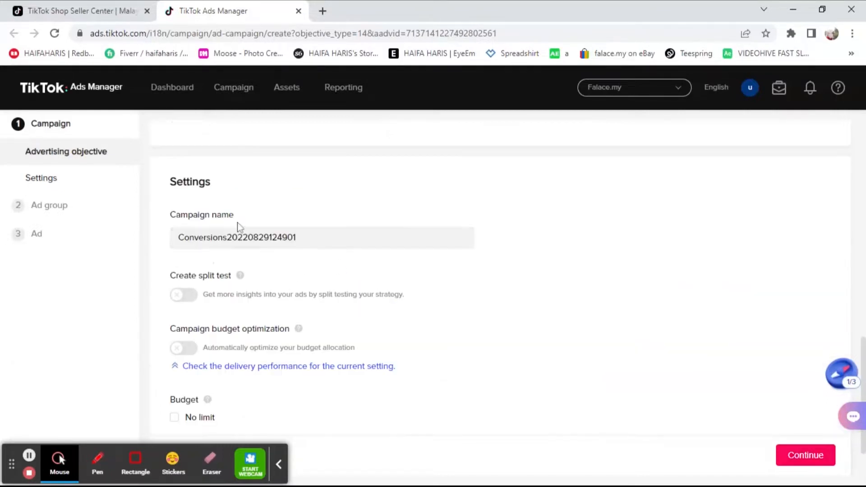
{"action": "scroll", "coordinate": [241, 162], "scroll_direction": "down", "scroll_amount": 1}
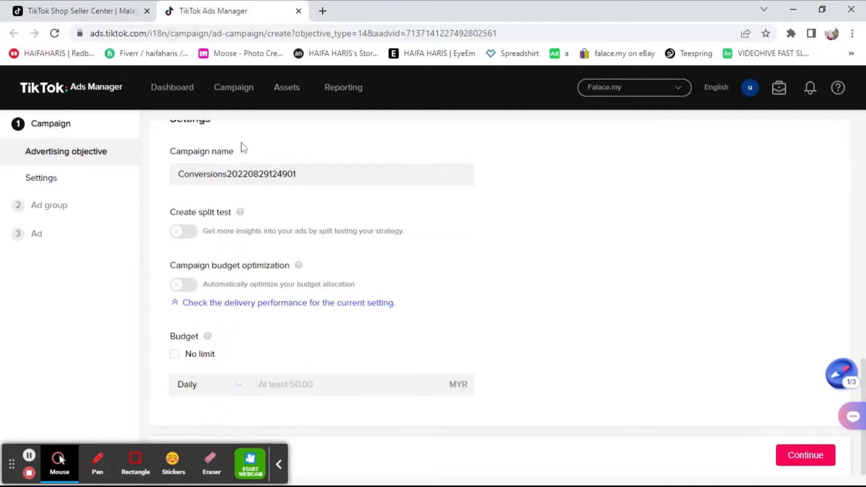
{"action": "scroll", "coordinate": [239, 151], "scroll_direction": "up", "scroll_amount": 1}
{"action": "left_click_drag", "start_coordinate": [295, 237], "coordinate": [155, 236]}
- Compare the available objectives again and set the campaign's advertising objective to Video views
{"action": "scroll", "coordinate": [499, 275], "scroll_direction": "up", "scroll_amount": 5}
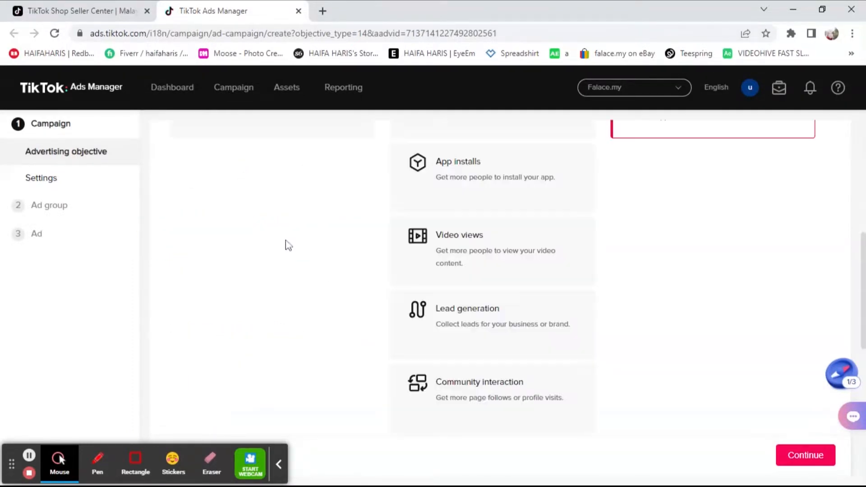
{"action": "scroll", "coordinate": [271, 293], "scroll_direction": "up", "scroll_amount": 6}
{"action": "scroll", "coordinate": [251, 326], "scroll_direction": "down", "scroll_amount": 2}
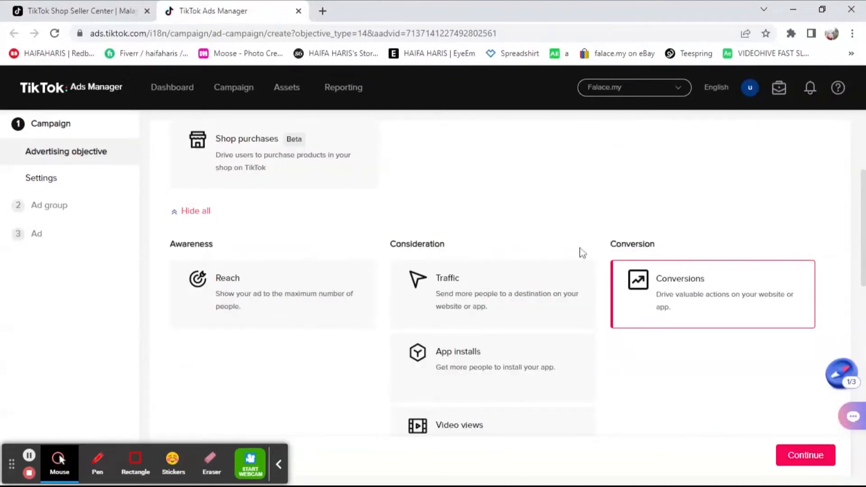
{"action": "scroll", "coordinate": [569, 284], "scroll_direction": "down", "scroll_amount": 1}
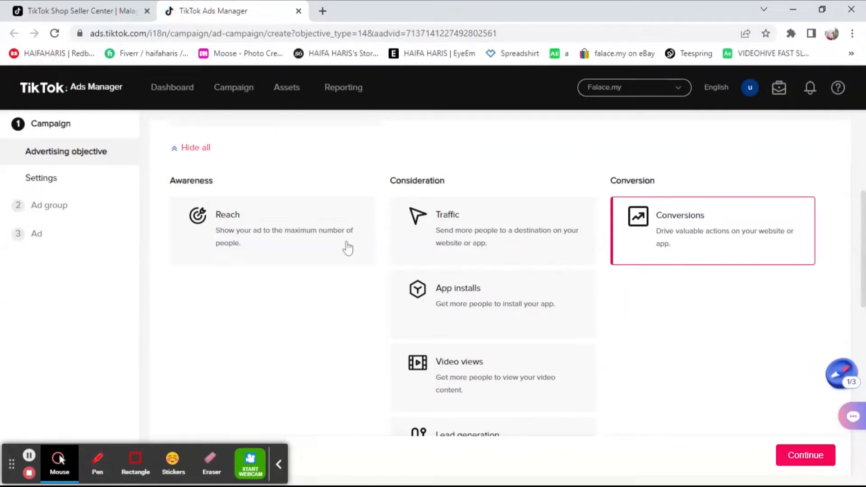
{"action": "scroll", "coordinate": [391, 257], "scroll_direction": "down", "scroll_amount": 2}
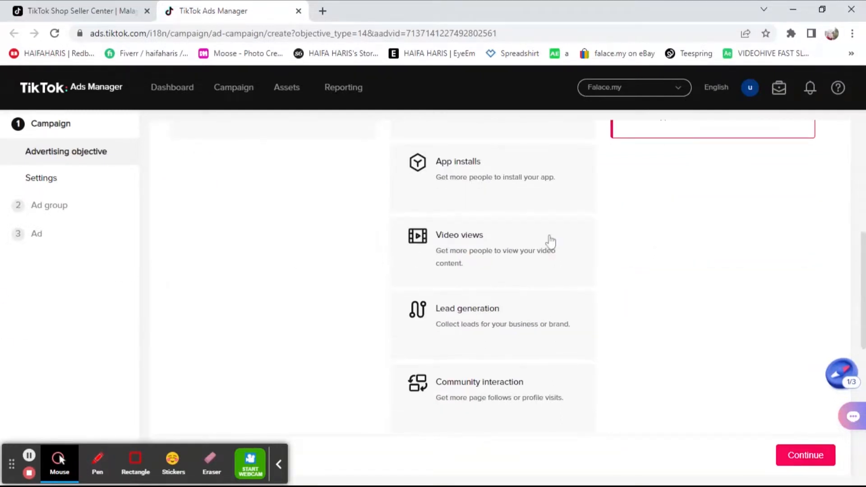
{"action": "left_click", "coordinate": [536, 241]}
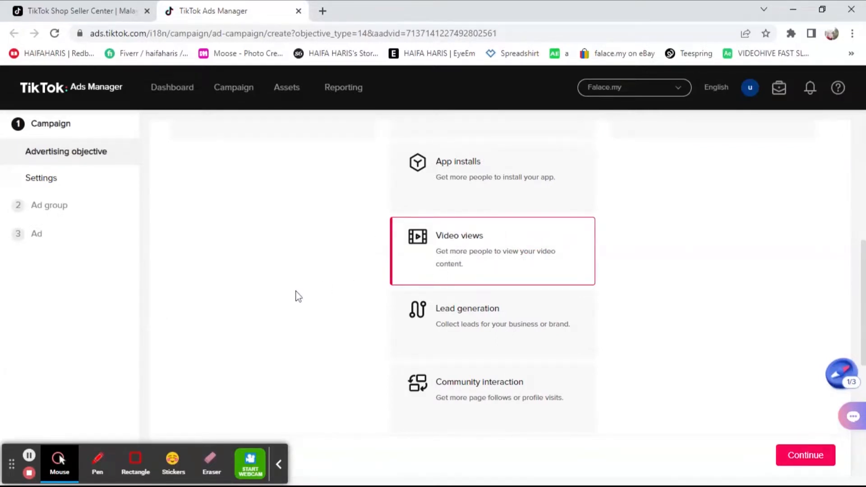
{"action": "scroll", "coordinate": [499, 361], "scroll_direction": "up", "scroll_amount": 3}
{"action": "scroll", "coordinate": [505, 353], "scroll_direction": "down", "scroll_amount": 2}
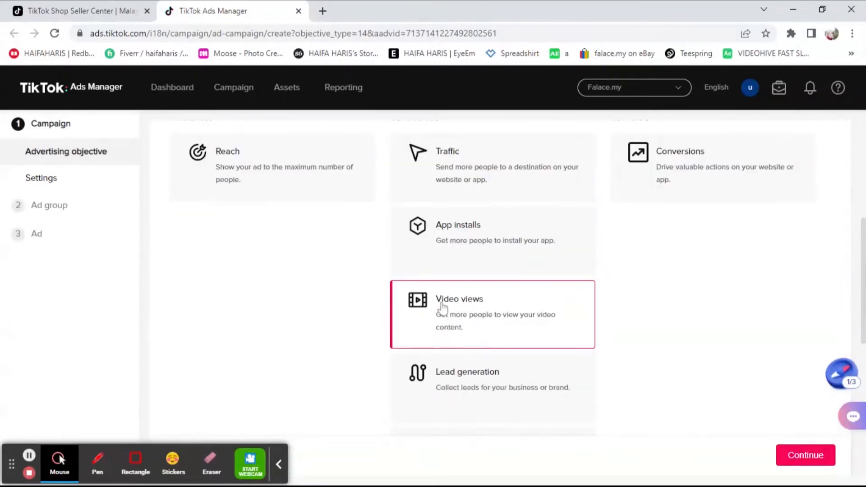
- Replace the default campaign name in the settings with "merdeka campaign"
{"action": "scroll", "coordinate": [432, 324], "scroll_direction": "down", "scroll_amount": 6}
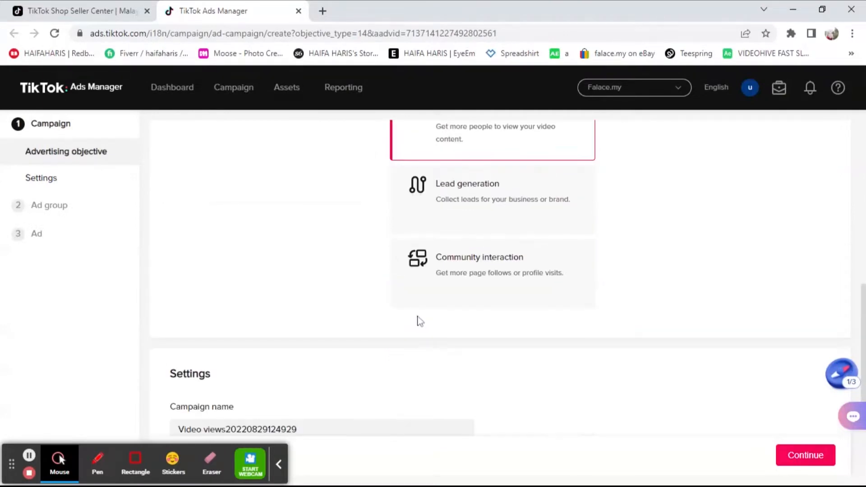
{"action": "left_click_drag", "start_coordinate": [343, 303], "coordinate": [52, 313]}
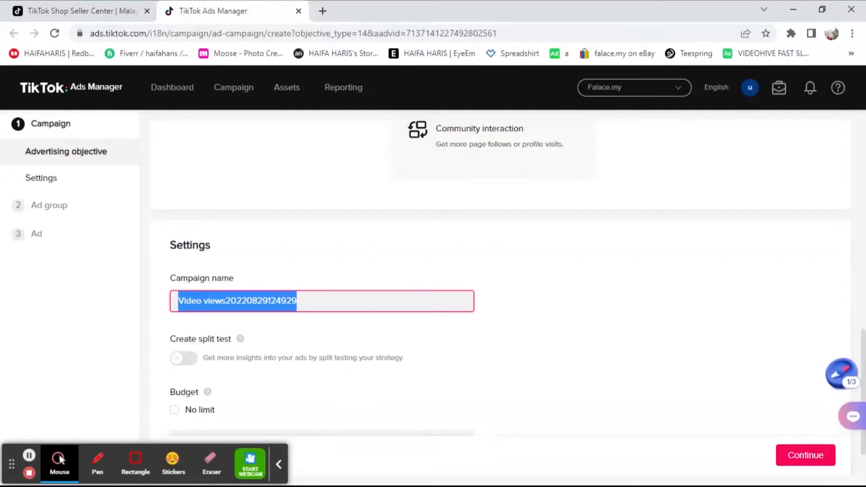
{"action": "key", "text": "BackSpace"}
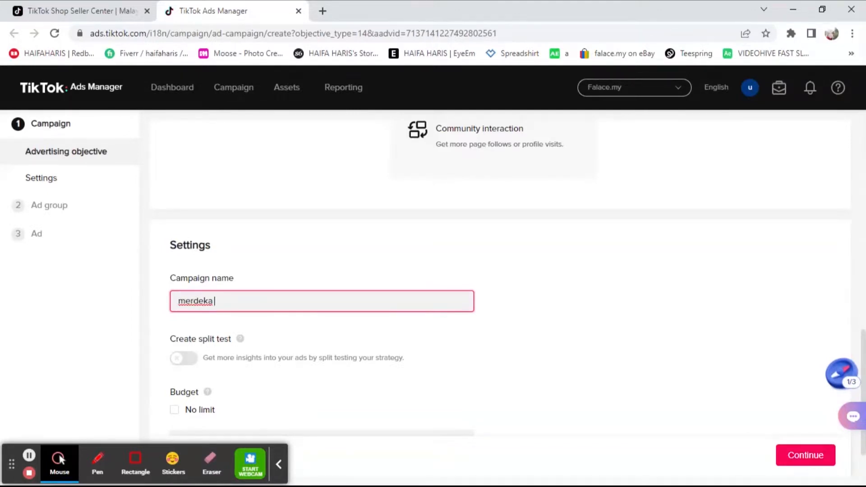
{"action": "type", "text": "campaign"}
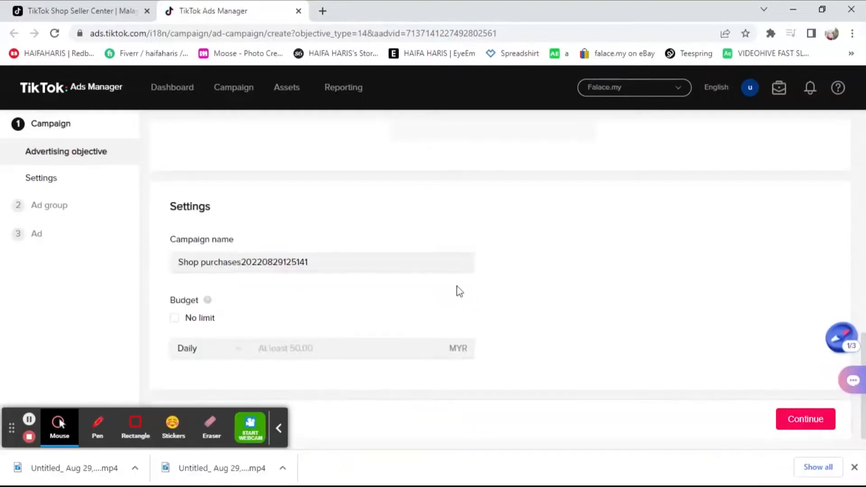
- Replace the default Shop purchases campaign name with "merdeka test campaign"
{"action": "scroll", "coordinate": [458, 290], "scroll_direction": "up", "scroll_amount": 3}
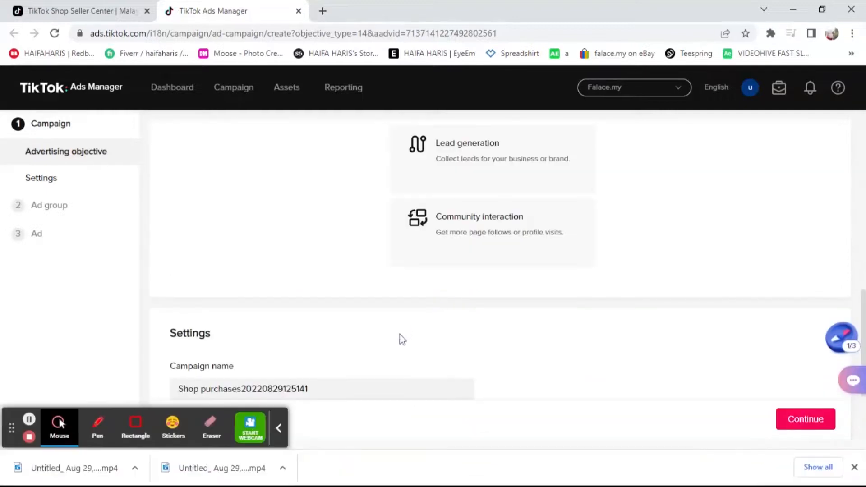
{"action": "scroll", "coordinate": [381, 345], "scroll_direction": "up", "scroll_amount": 3}
{"action": "scroll", "coordinate": [377, 347], "scroll_direction": "down", "scroll_amount": 4}
{"action": "scroll", "coordinate": [373, 344], "scroll_direction": "up", "scroll_amount": 3}
{"action": "scroll", "coordinate": [370, 344], "scroll_direction": "down", "scroll_amount": 3}
{"action": "scroll", "coordinate": [368, 343], "scroll_direction": "down", "scroll_amount": 2}
{"action": "left_click_drag", "start_coordinate": [316, 263], "coordinate": [127, 261]}
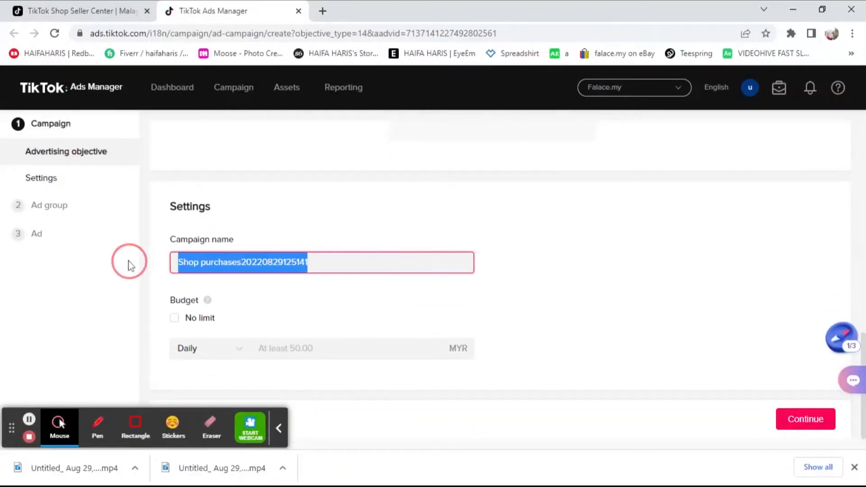
{"action": "type", "text": "merd"}
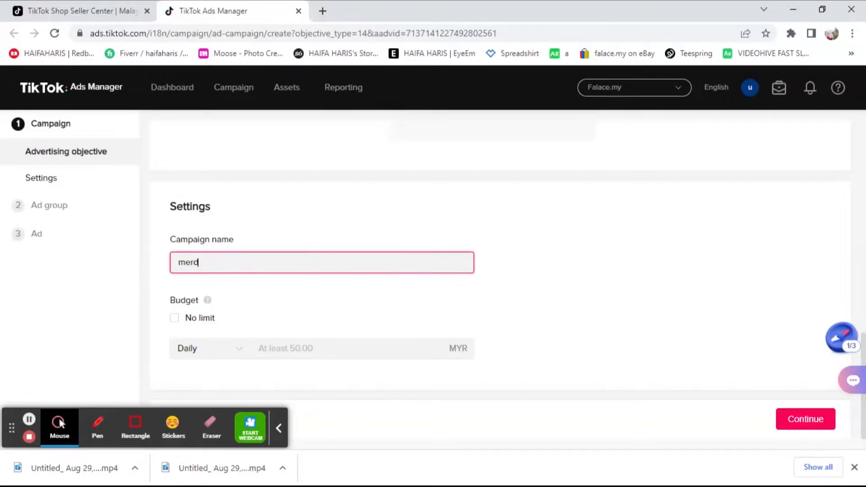
{"action": "type", "text": "eka tes"}
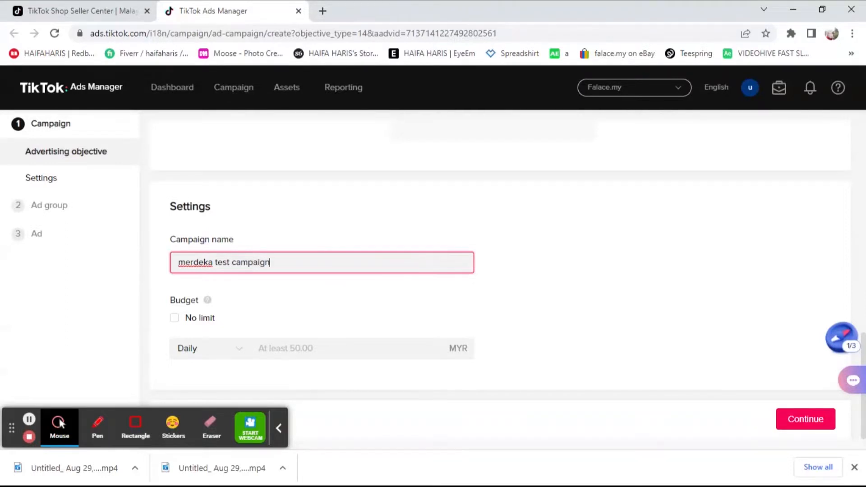
{"action": "type", "text": "t campaign"}
- Keep the campaign budget type on Daily and set the budget amount to 50 MYR
{"action": "scroll", "coordinate": [273, 269], "scroll_direction": "up", "scroll_amount": 3}
{"action": "scroll", "coordinate": [273, 269], "scroll_direction": "down", "scroll_amount": 3}
{"action": "left_click", "coordinate": [234, 351]}
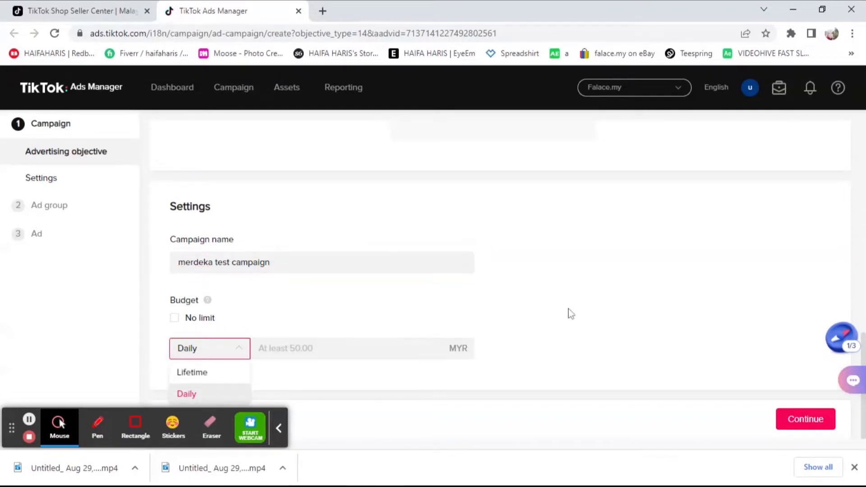
{"action": "left_click", "coordinate": [588, 303]}
{"action": "left_click", "coordinate": [271, 348]}
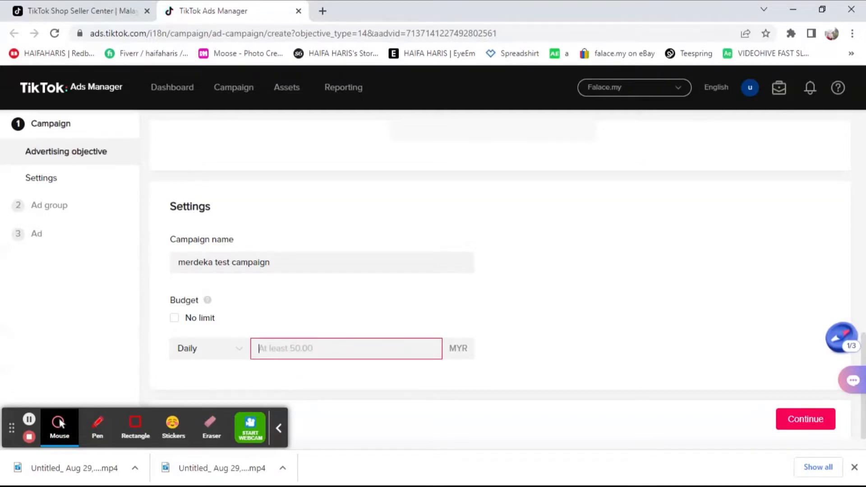
{"action": "type", "text": "50"}
{"action": "left_click", "coordinate": [503, 295]}
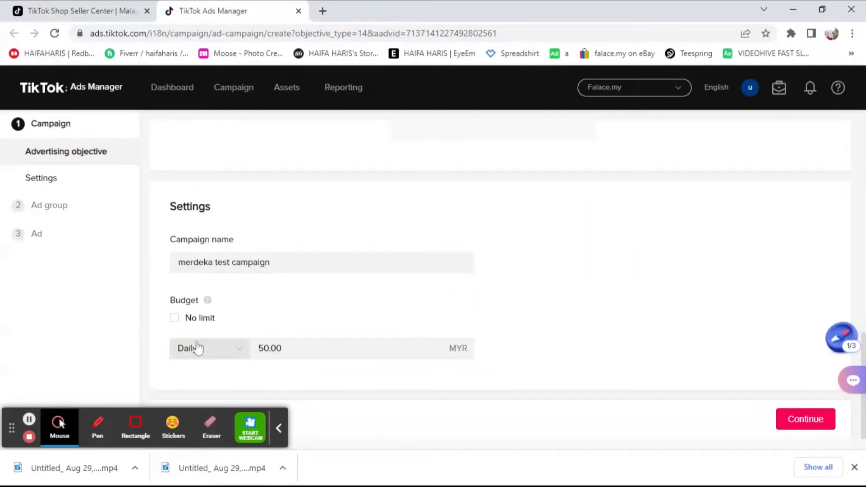
- Switch to one of the Consideration objectives and reselect Shop purchases as the advertising objective
{"action": "scroll", "coordinate": [225, 335], "scroll_direction": "up", "scroll_amount": 5}
{"action": "scroll", "coordinate": [318, 318], "scroll_direction": "up", "scroll_amount": 6}
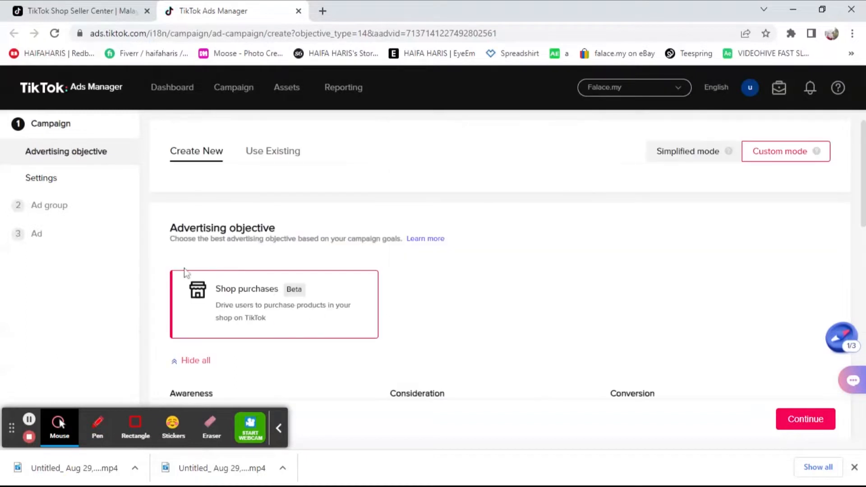
{"action": "scroll", "coordinate": [487, 265], "scroll_direction": "down", "scroll_amount": 4}
{"action": "scroll", "coordinate": [493, 307], "scroll_direction": "down", "scroll_amount": 4}
{"action": "left_click", "coordinate": [503, 224]}
{"action": "scroll", "coordinate": [298, 306], "scroll_direction": "up", "scroll_amount": 7}
{"action": "scroll", "coordinate": [299, 306], "scroll_direction": "up", "scroll_amount": 1}
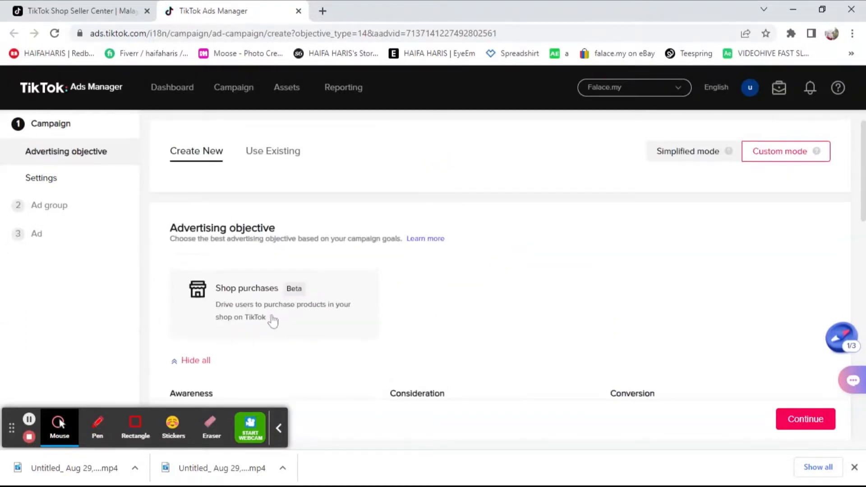
{"action": "left_click", "coordinate": [239, 303]}
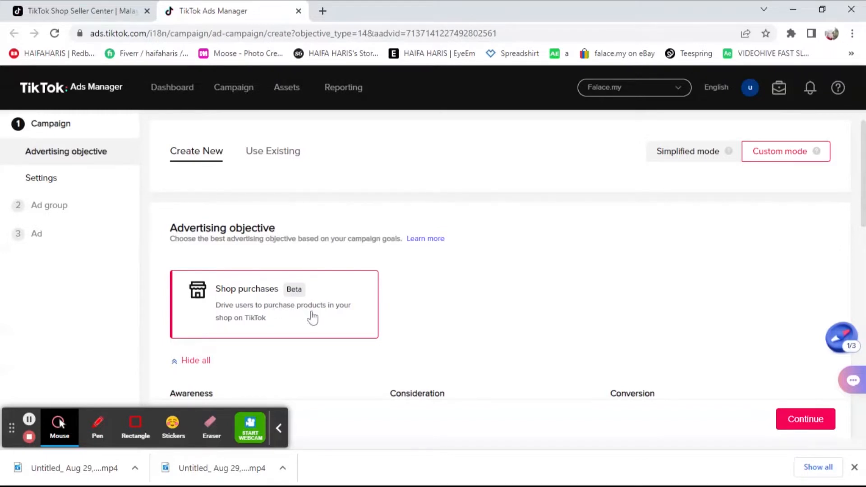
- Review the alternative objectives listed under Awareness, Consideration and Conversion
{"action": "scroll", "coordinate": [311, 316], "scroll_direction": "down", "scroll_amount": 8}
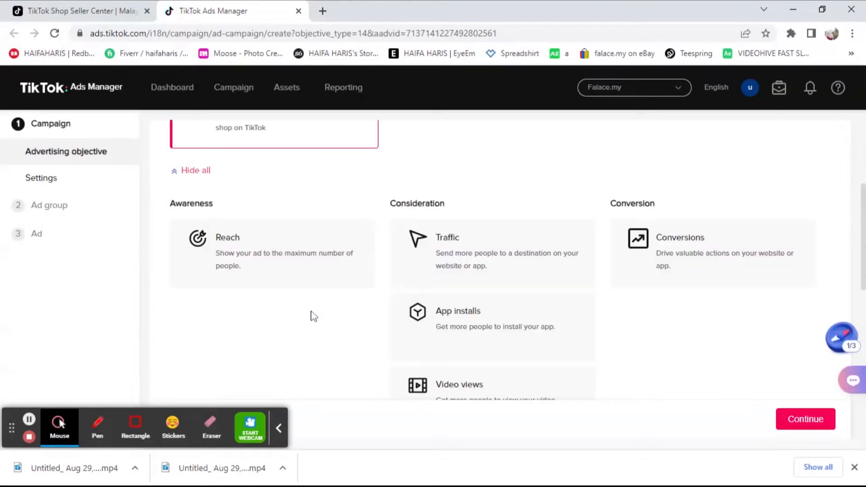
{"action": "scroll", "coordinate": [436, 289], "scroll_direction": "up", "scroll_amount": 2}
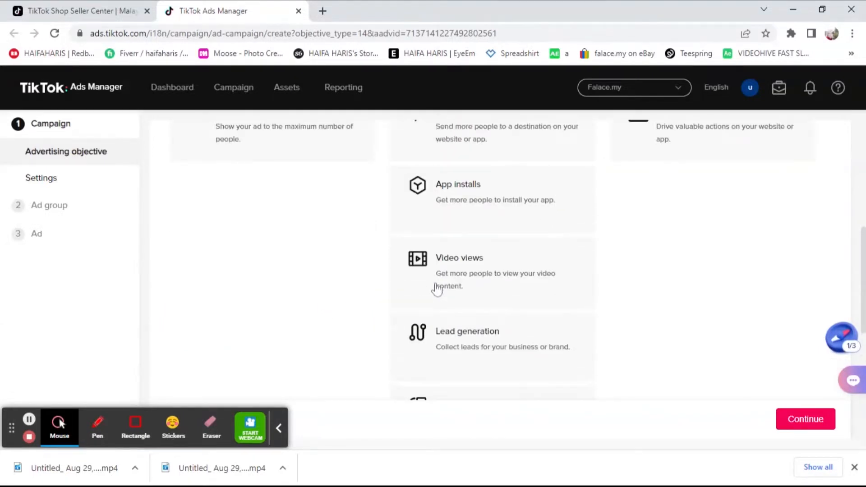
{"action": "scroll", "coordinate": [433, 358], "scroll_direction": "up", "scroll_amount": 3}
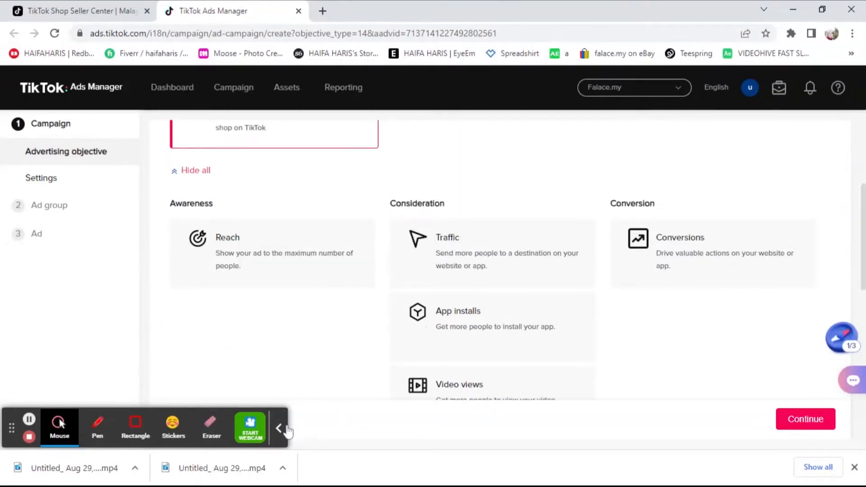
{"action": "scroll", "coordinate": [433, 289], "scroll_direction": "down", "scroll_amount": 4}
{"action": "scroll", "coordinate": [445, 183], "scroll_direction": "up", "scroll_amount": 3}
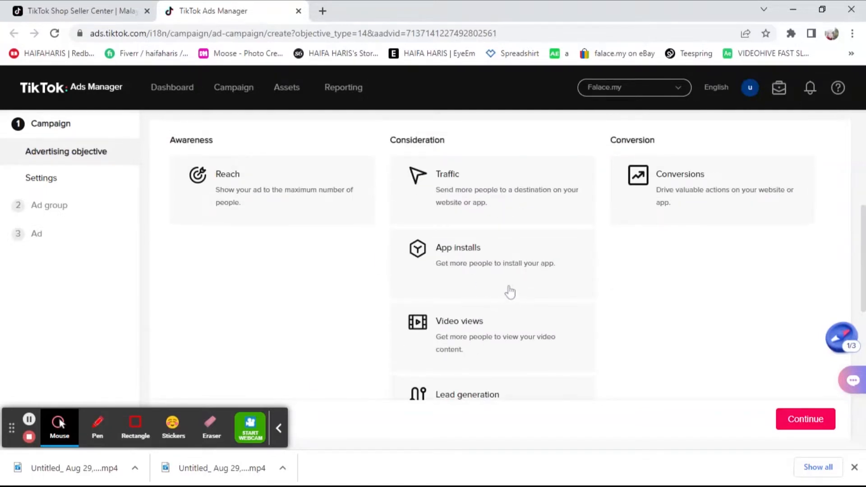
{"action": "scroll", "coordinate": [498, 342], "scroll_direction": "down", "scroll_amount": 3}
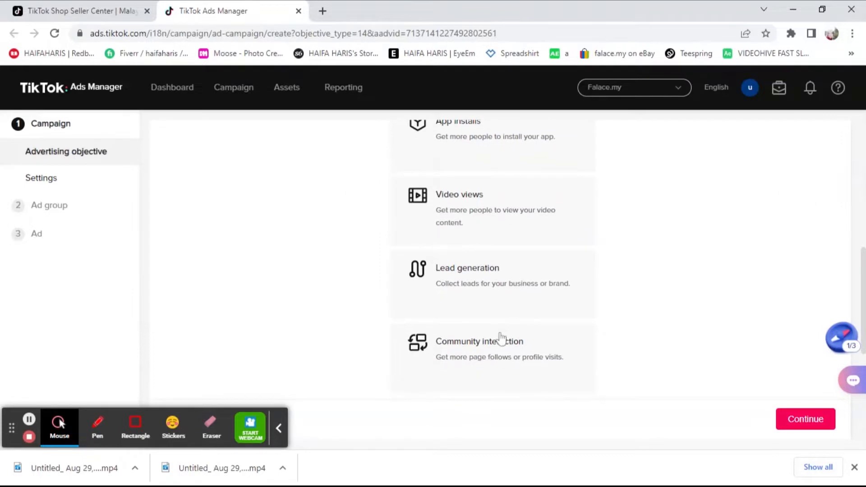
{"action": "scroll", "coordinate": [474, 235], "scroll_direction": "down", "scroll_amount": 5}
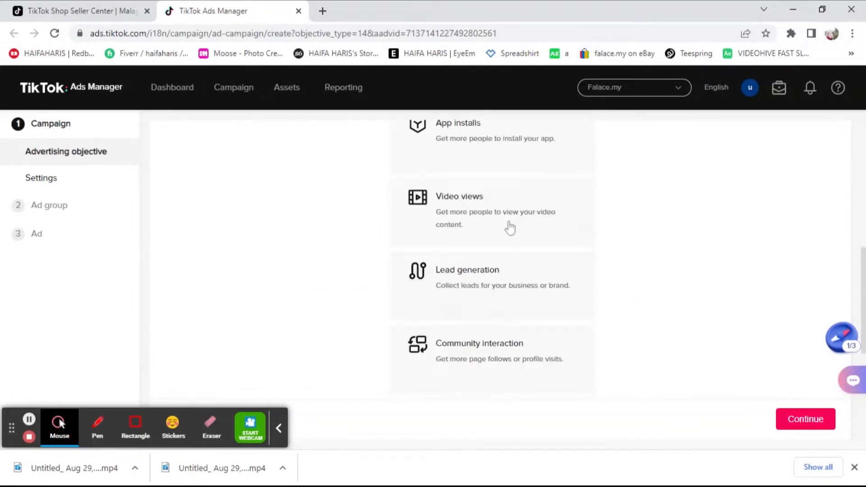
- Replace the default campaign name in the settings with "merdeka"
{"action": "scroll", "coordinate": [508, 226], "scroll_direction": "down", "scroll_amount": 5}
{"action": "left_click_drag", "start_coordinate": [330, 258], "coordinate": [164, 269]}
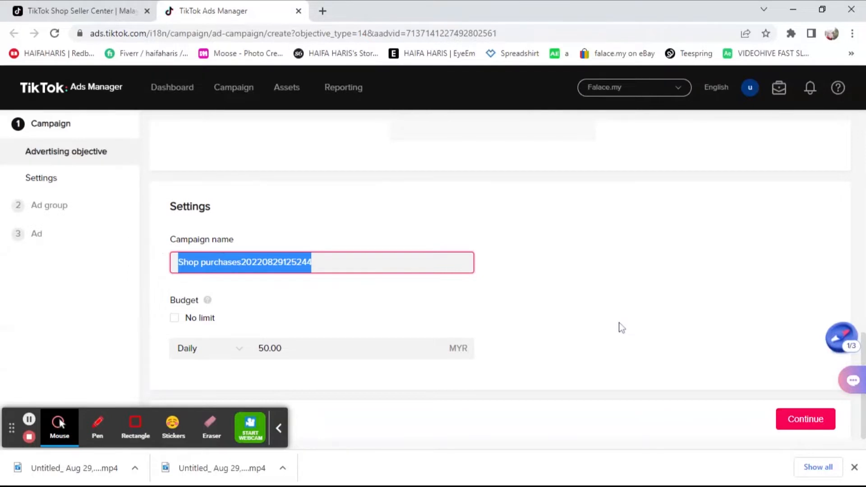
{"action": "type", "text": "merdek"}
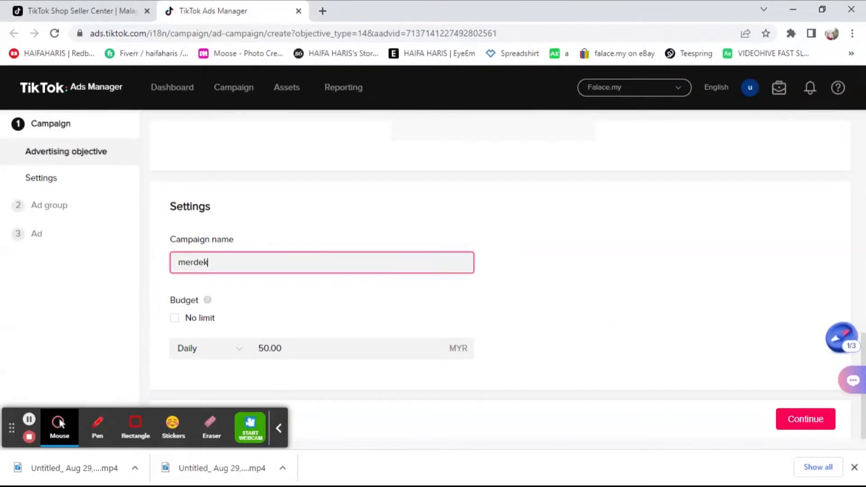
- Try the Lifetime budget type for the campaign and return it to Daily
{"action": "left_click", "coordinate": [241, 354]}
{"action": "left_click", "coordinate": [357, 384]}
{"action": "left_click", "coordinate": [217, 350]}
{"action": "left_click", "coordinate": [216, 370]}
{"action": "left_click", "coordinate": [224, 353]}
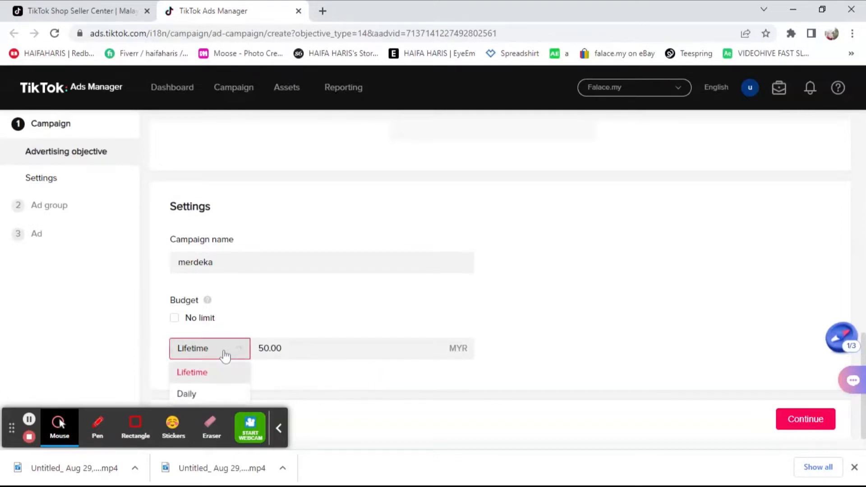
{"action": "left_click", "coordinate": [217, 393]}
{"action": "scroll", "coordinate": [656, 413], "scroll_direction": "up", "scroll_amount": 10}
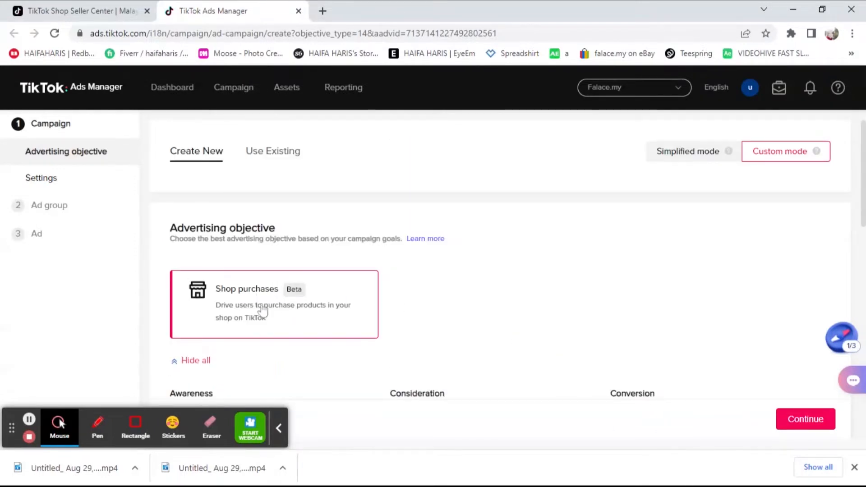
- Turn the User comment option off and back on in the ad group's advanced settings
{"action": "scroll", "coordinate": [466, 298], "scroll_direction": "down", "scroll_amount": 4}
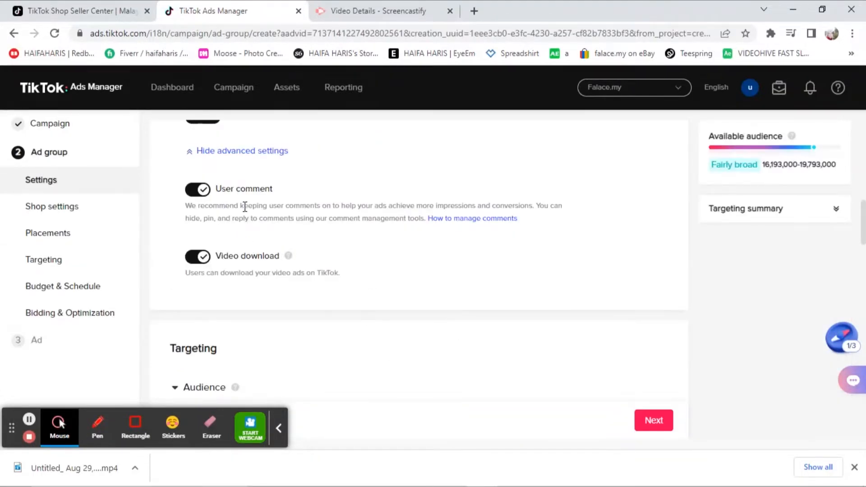
{"action": "left_click", "coordinate": [192, 192]}
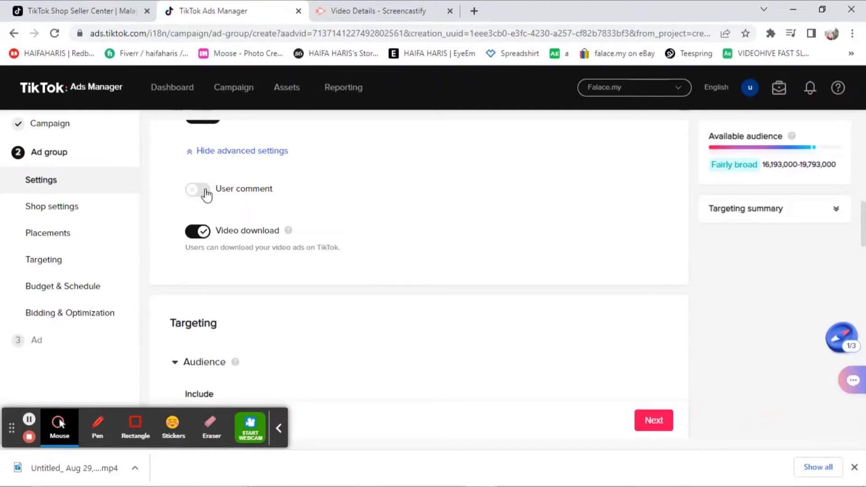
{"action": "left_click", "coordinate": [198, 189]}
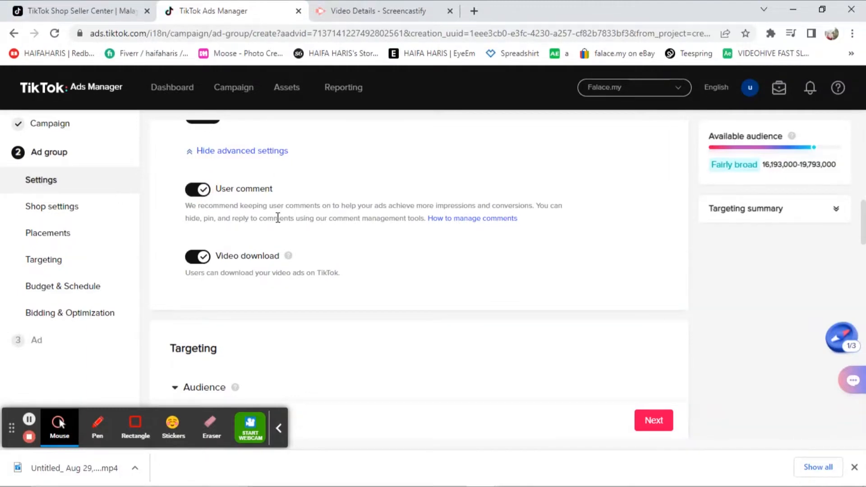
- Check the saved audiences available for inclusion in the ad group's targeting and open the Audiences page for creating a new one
{"action": "scroll", "coordinate": [277, 221], "scroll_direction": "down", "scroll_amount": 4}
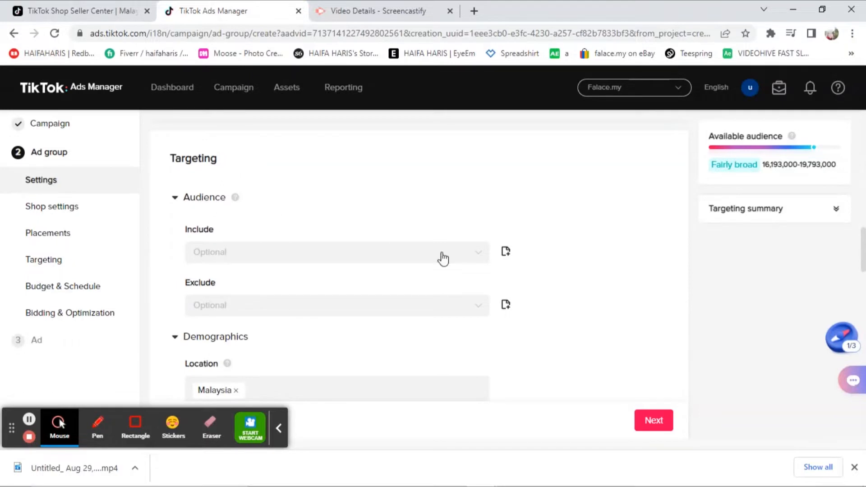
{"action": "left_click", "coordinate": [474, 255]}
{"action": "scroll", "coordinate": [473, 255], "scroll_direction": "down", "scroll_amount": 1}
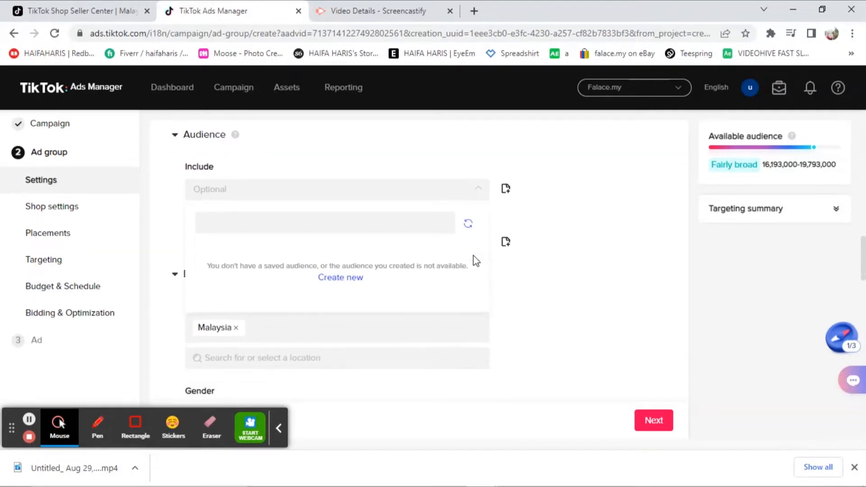
{"action": "left_click", "coordinate": [352, 282]}
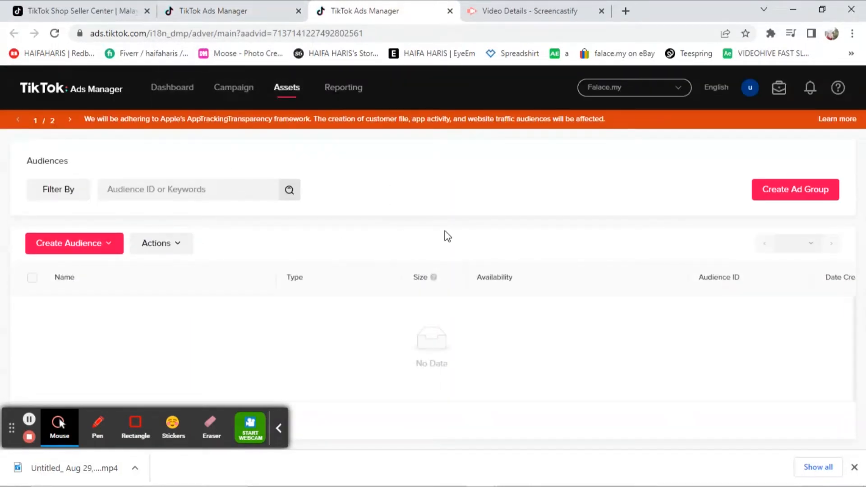
- Open the Lookalike Audience form, examine its source, location and audience size settings, and close it
{"action": "left_click", "coordinate": [63, 246]}
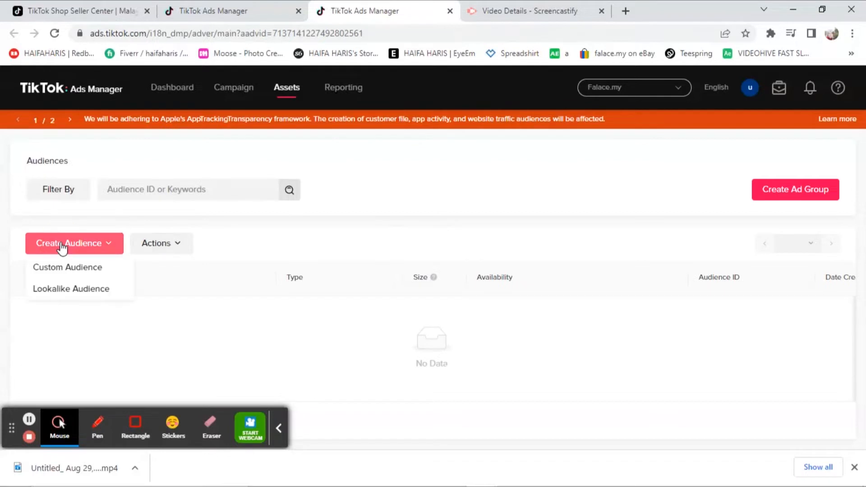
{"action": "left_click", "coordinate": [90, 288]}
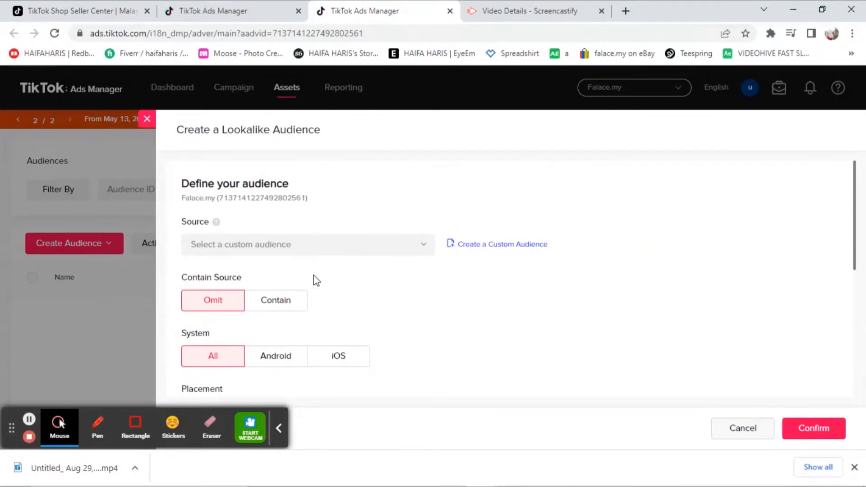
{"action": "scroll", "coordinate": [313, 277], "scroll_direction": "down", "scroll_amount": 5}
{"action": "scroll", "coordinate": [313, 275], "scroll_direction": "down", "scroll_amount": 1}
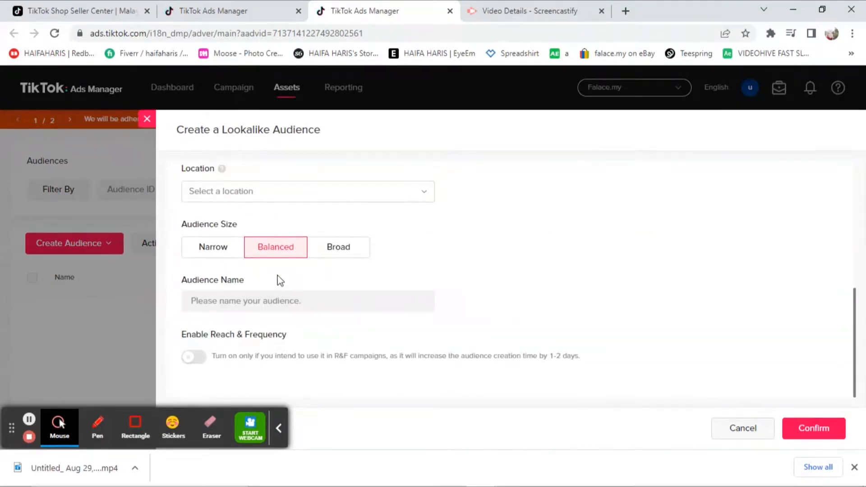
{"action": "scroll", "coordinate": [235, 196], "scroll_direction": "up", "scroll_amount": 4}
{"action": "left_click", "coordinate": [148, 114]}
- Start a new Custom Audience and choose Customer File as the audience type
{"action": "left_click", "coordinate": [111, 243]}
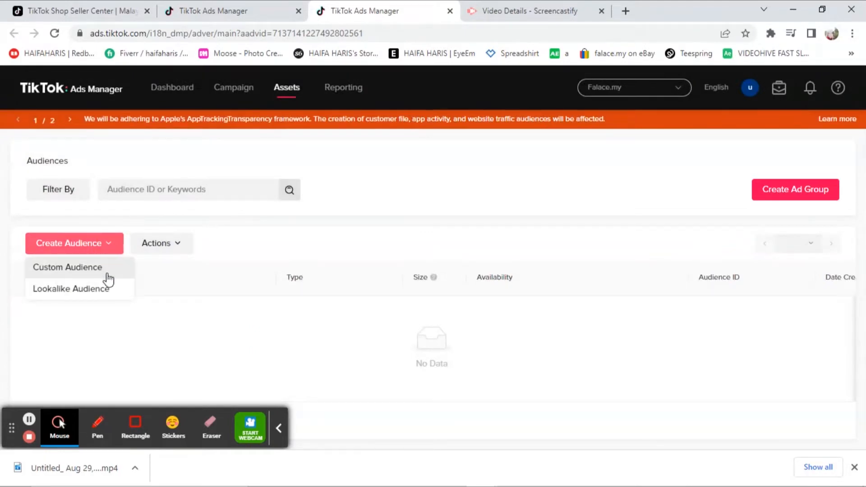
{"action": "left_click", "coordinate": [108, 270]}
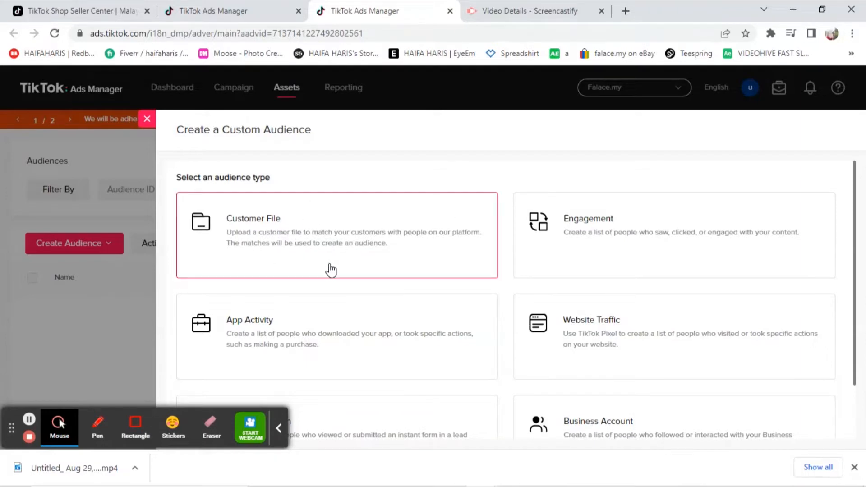
{"action": "scroll", "coordinate": [329, 267], "scroll_direction": "down", "scroll_amount": 2}
{"action": "scroll", "coordinate": [328, 253], "scroll_direction": "up", "scroll_amount": 2}
{"action": "left_click", "coordinate": [250, 212]}
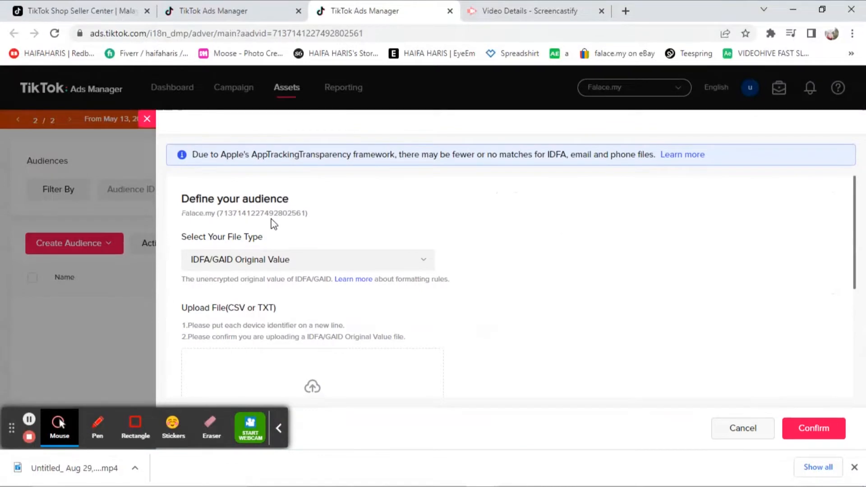
- Examine the file type, CSV or TXT upload and audience name fields of the Customer File audience form
{"action": "left_click", "coordinate": [415, 262]}
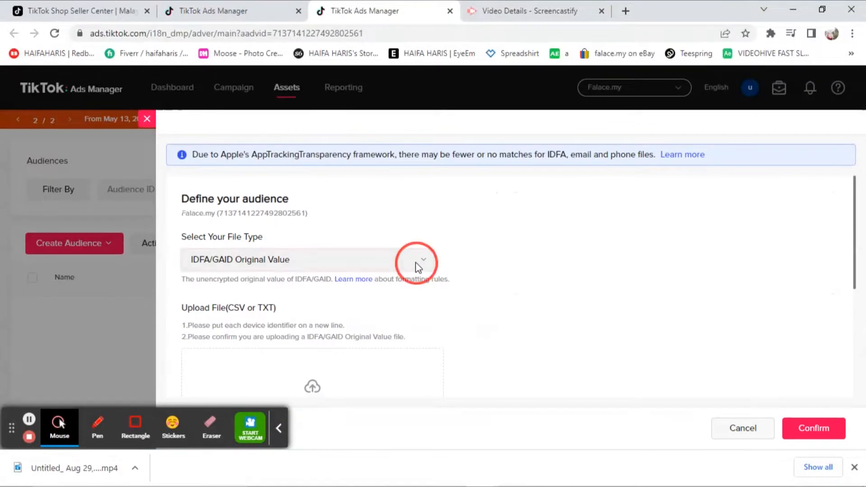
{"action": "left_click", "coordinate": [499, 252]}
{"action": "scroll", "coordinate": [343, 316], "scroll_direction": "down", "scroll_amount": 3}
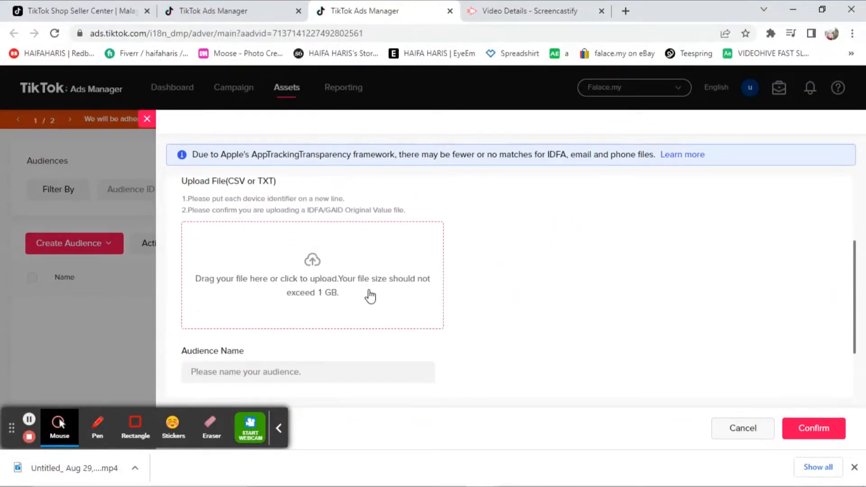
{"action": "scroll", "coordinate": [360, 298], "scroll_direction": "up", "scroll_amount": 2}
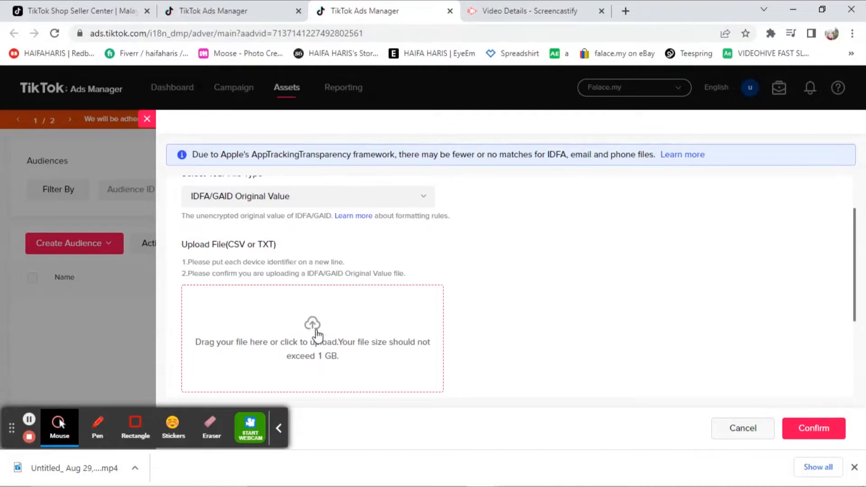
- Close the Customer File form and start a new Custom Audience of the Website Traffic type
{"action": "left_click", "coordinate": [146, 120]}
{"action": "left_click", "coordinate": [105, 245]}
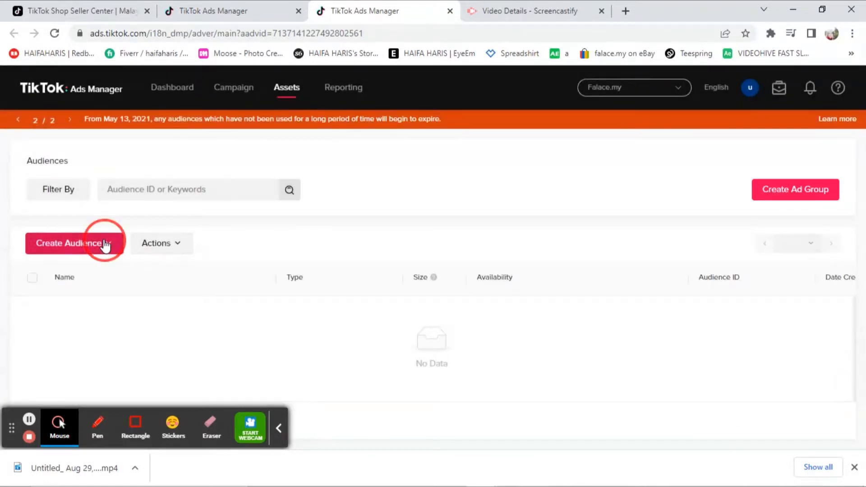
{"action": "left_click", "coordinate": [102, 268]}
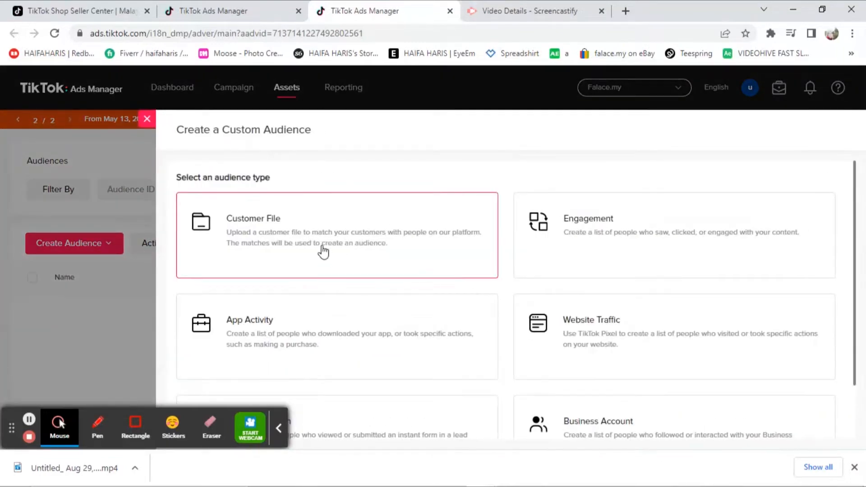
{"action": "scroll", "coordinate": [541, 226], "scroll_direction": "down", "scroll_amount": 2}
{"action": "left_click", "coordinate": [571, 275]}
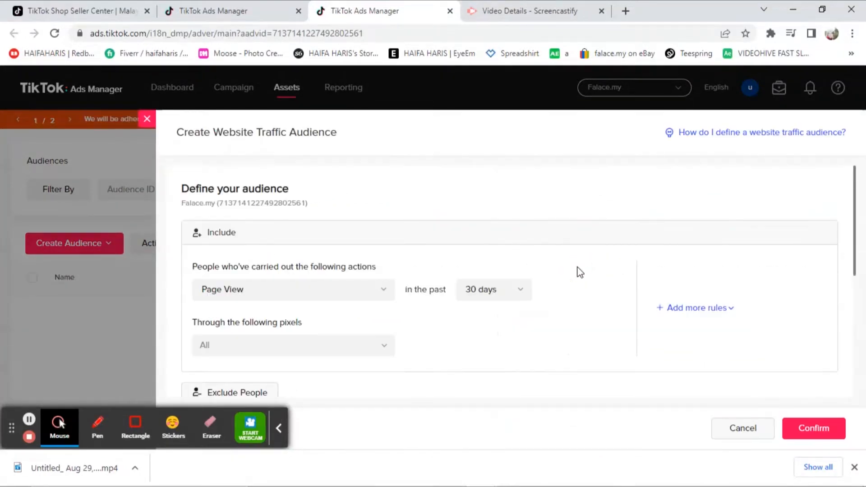
- Examine the Website Traffic audience form's rules, pixel selection, audience name and auto-refresh settings
{"action": "scroll", "coordinate": [369, 303], "scroll_direction": "down", "scroll_amount": 4}
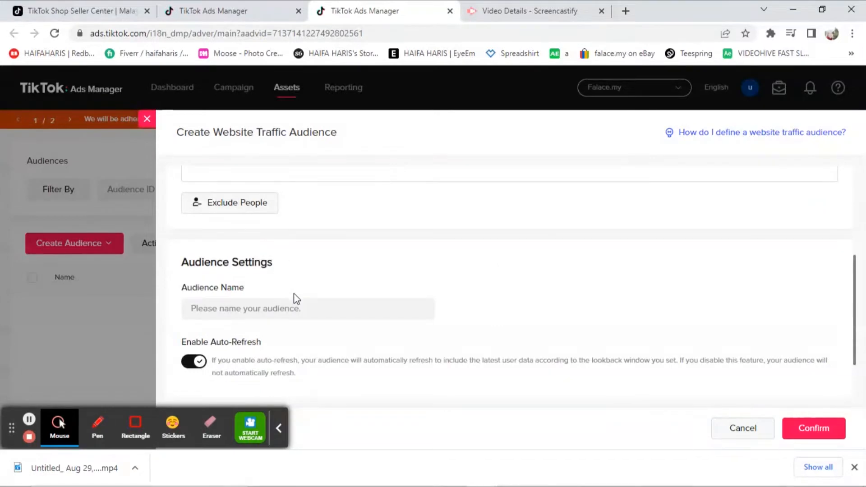
{"action": "scroll", "coordinate": [298, 272], "scroll_direction": "down", "scroll_amount": 2}
{"action": "scroll", "coordinate": [298, 271], "scroll_direction": "up", "scroll_amount": 6}
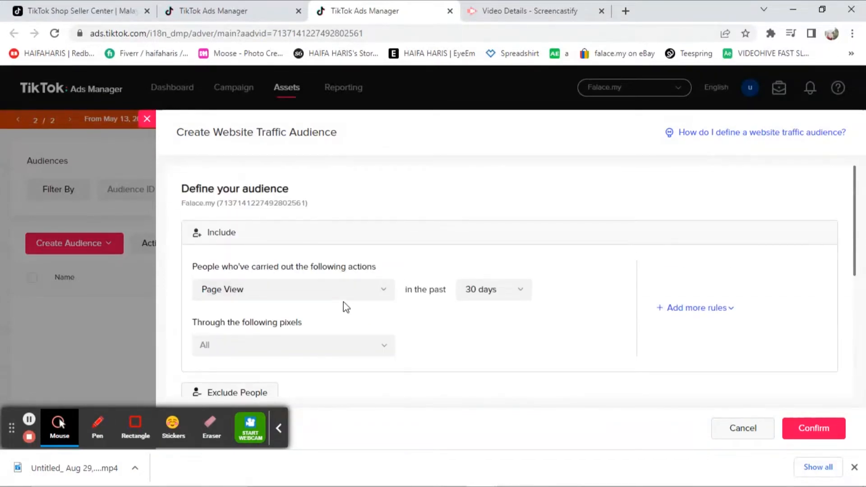
{"action": "scroll", "coordinate": [352, 280], "scroll_direction": "down", "scroll_amount": 3}
{"action": "left_click", "coordinate": [367, 218]}
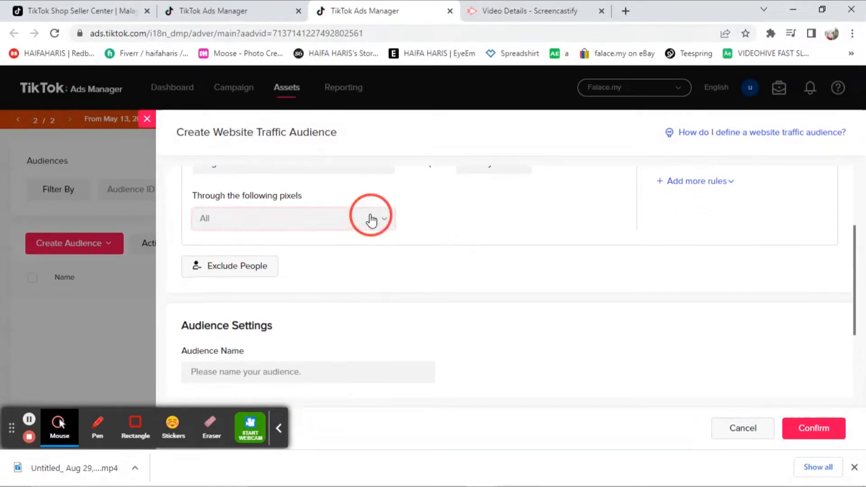
{"action": "left_click", "coordinate": [483, 212]}
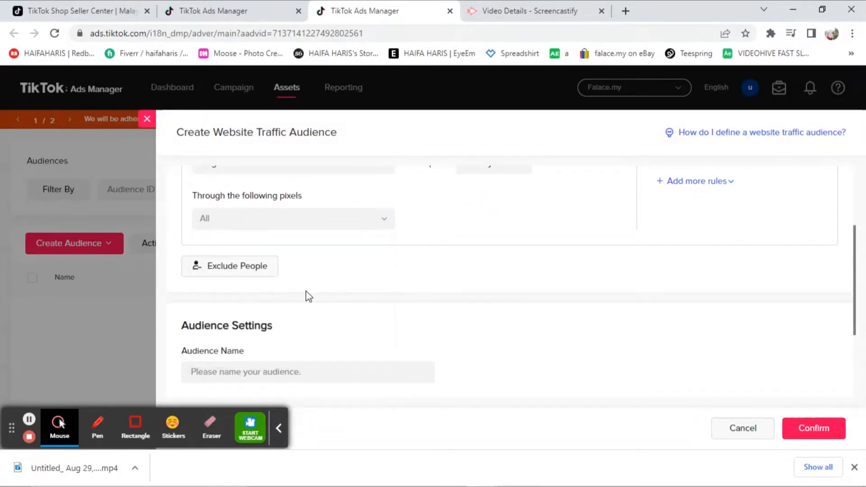
- Check which user actions can define the Website Traffic audience and close the form without saving
{"action": "scroll", "coordinate": [308, 295], "scroll_direction": "up", "scroll_amount": 2}
{"action": "scroll", "coordinate": [281, 293], "scroll_direction": "up", "scroll_amount": 2}
{"action": "left_click", "coordinate": [371, 300]}
{"action": "scroll", "coordinate": [369, 295], "scroll_direction": "down", "scroll_amount": 2}
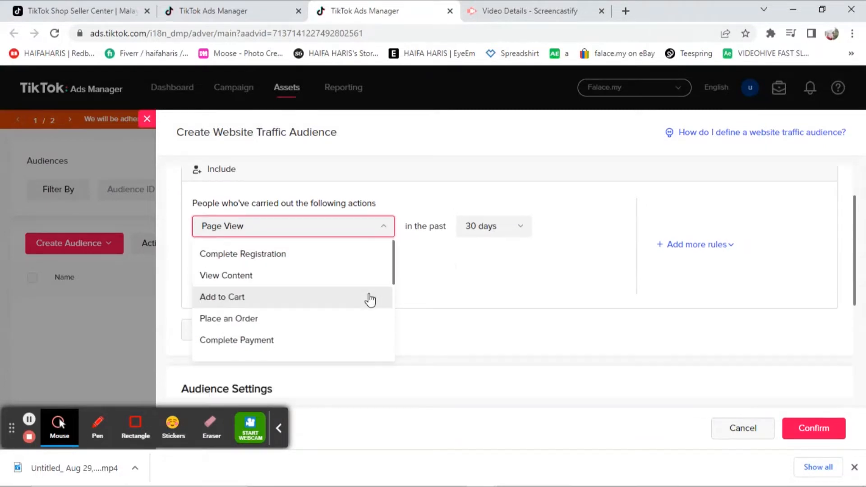
{"action": "left_click", "coordinate": [149, 120]}
{"action": "left_click", "coordinate": [149, 124]}
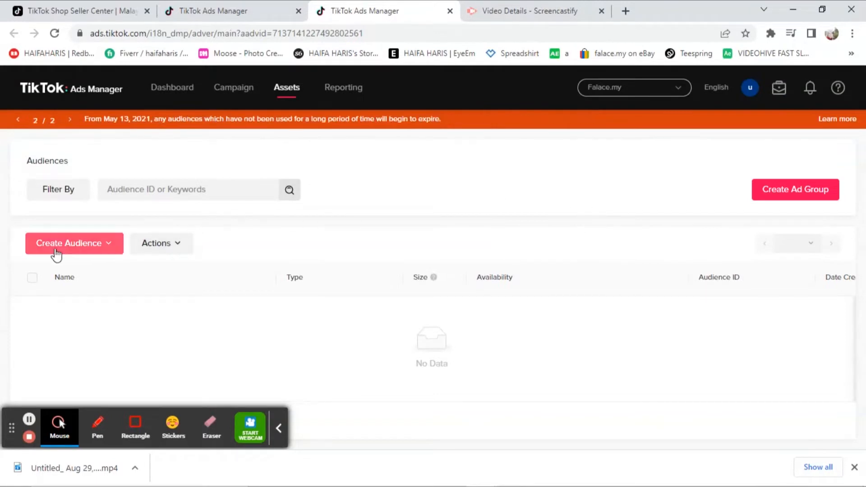
- Review the available custom audience types once more and close the selection without choosing one
{"action": "left_click", "coordinate": [104, 248]}
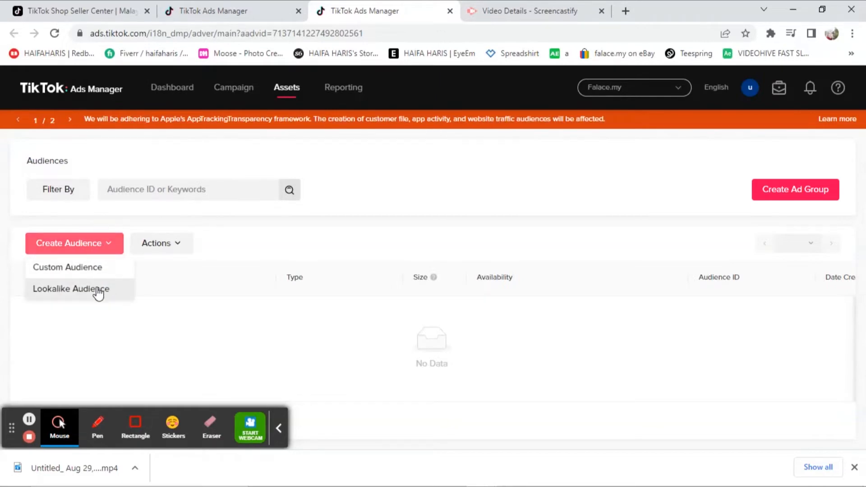
{"action": "left_click", "coordinate": [96, 275]}
{"action": "scroll", "coordinate": [406, 331], "scroll_direction": "down", "scroll_amount": 2}
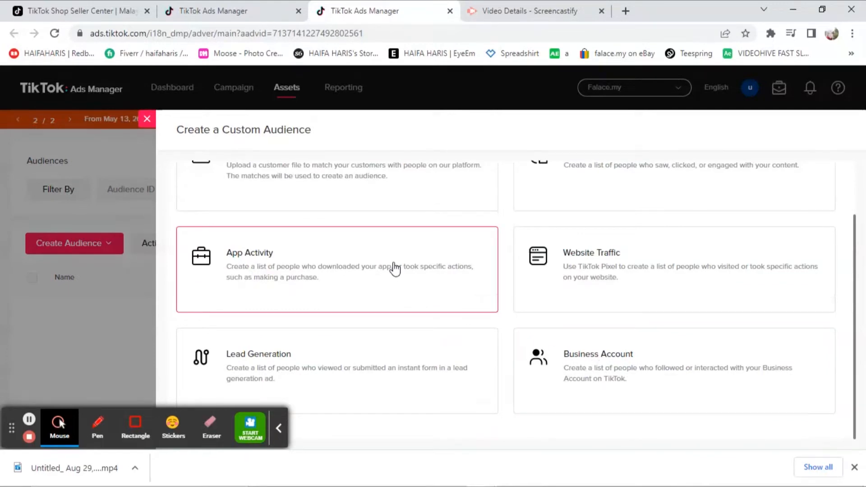
{"action": "scroll", "coordinate": [617, 225], "scroll_direction": "up", "scroll_amount": 2}
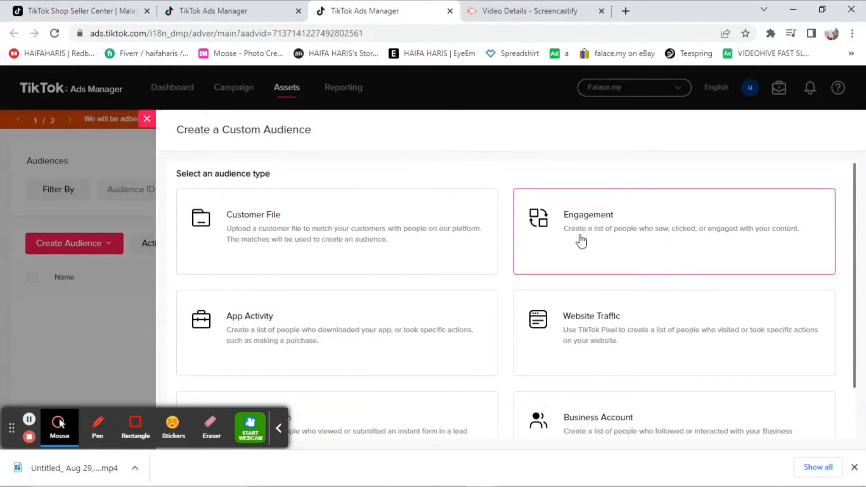
{"action": "left_click", "coordinate": [101, 287]}
- Open the Lookalike Audience form and check its source list, Contain Source and System options
{"action": "mouse_move", "coordinate": [87, 255]}
{"action": "left_click", "coordinate": [83, 288]}
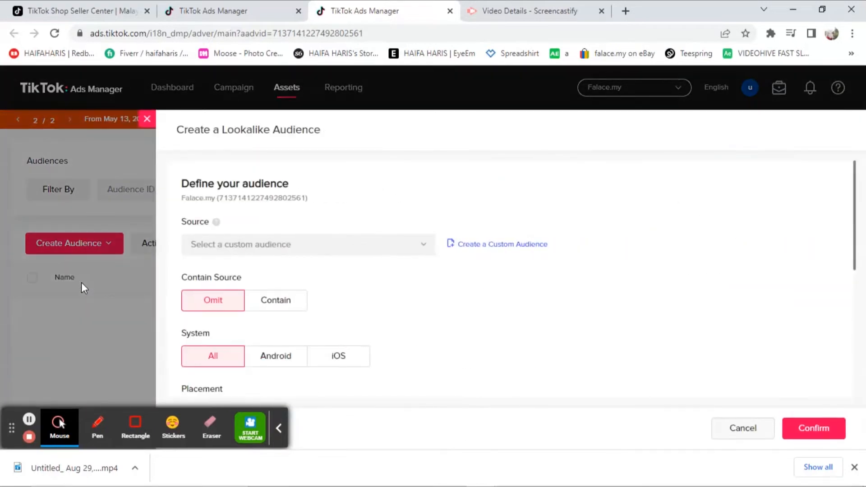
{"action": "left_click", "coordinate": [283, 247]}
{"action": "left_click", "coordinate": [373, 213]}
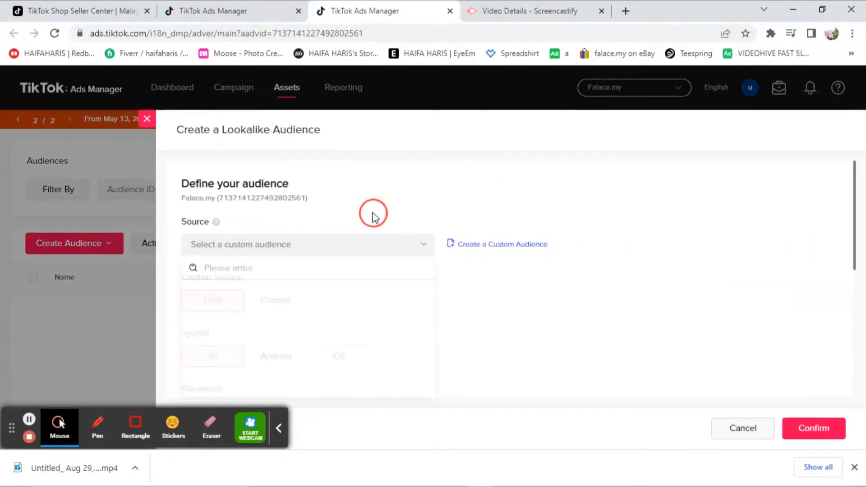
{"action": "scroll", "coordinate": [387, 303], "scroll_direction": "down", "scroll_amount": 1}
{"action": "scroll", "coordinate": [383, 299], "scroll_direction": "down", "scroll_amount": 1}
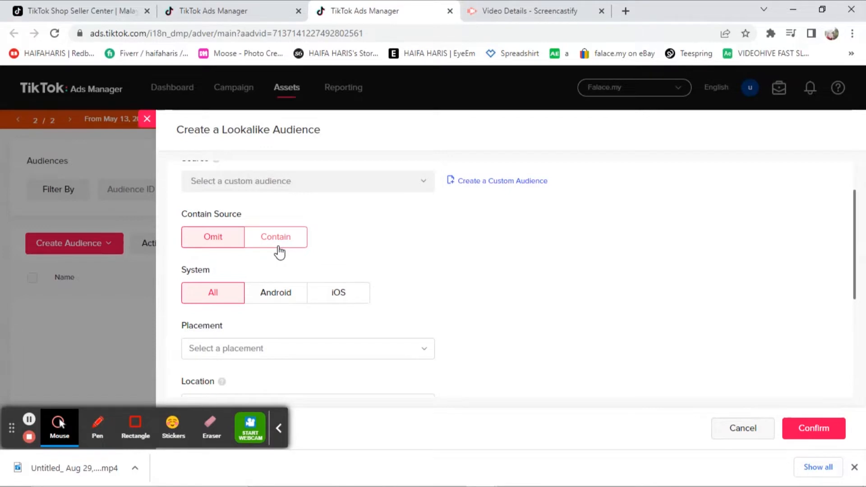
{"action": "scroll", "coordinate": [230, 316], "scroll_direction": "down", "scroll_amount": 2}
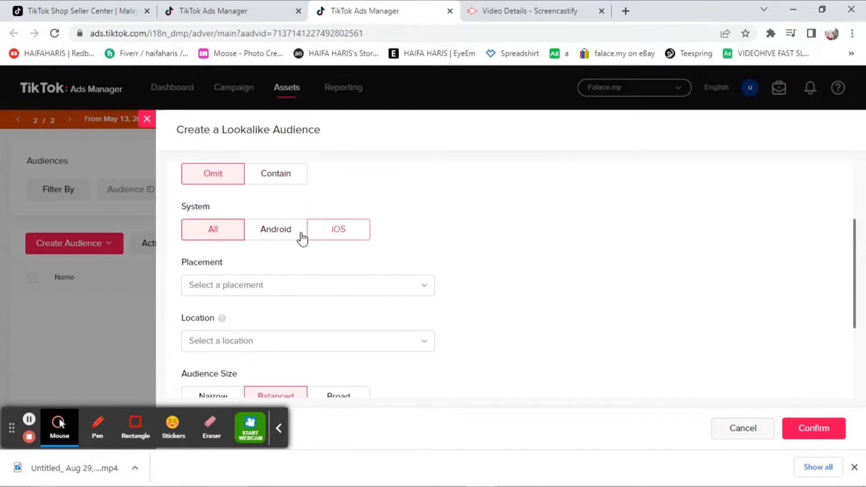
- Set the lookalike audience's placement to TikTok
{"action": "left_click", "coordinate": [422, 292]}
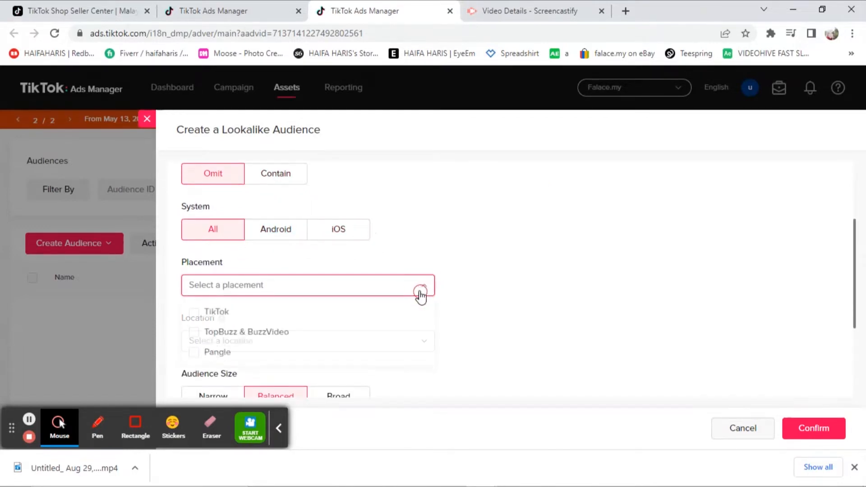
{"action": "left_click", "coordinate": [243, 319]}
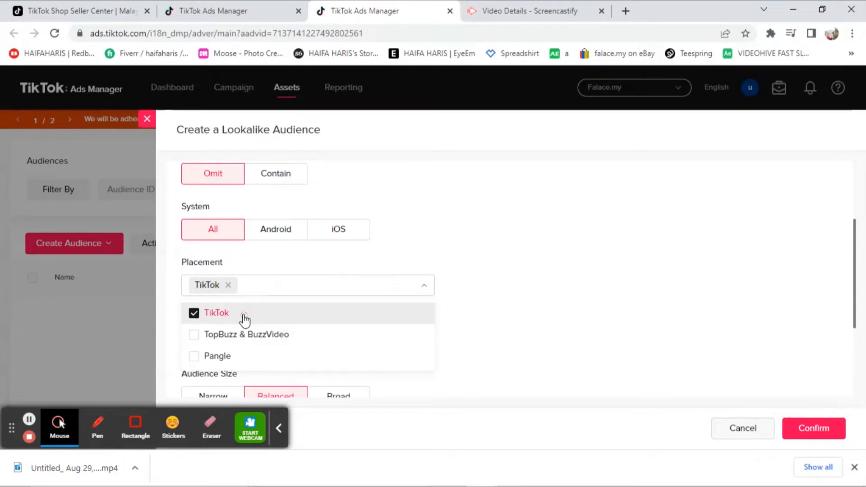
{"action": "scroll", "coordinate": [451, 315], "scroll_direction": "down", "scroll_amount": 1}
{"action": "scroll", "coordinate": [474, 280], "scroll_direction": "down", "scroll_amount": 2}
{"action": "left_click", "coordinate": [335, 246]}
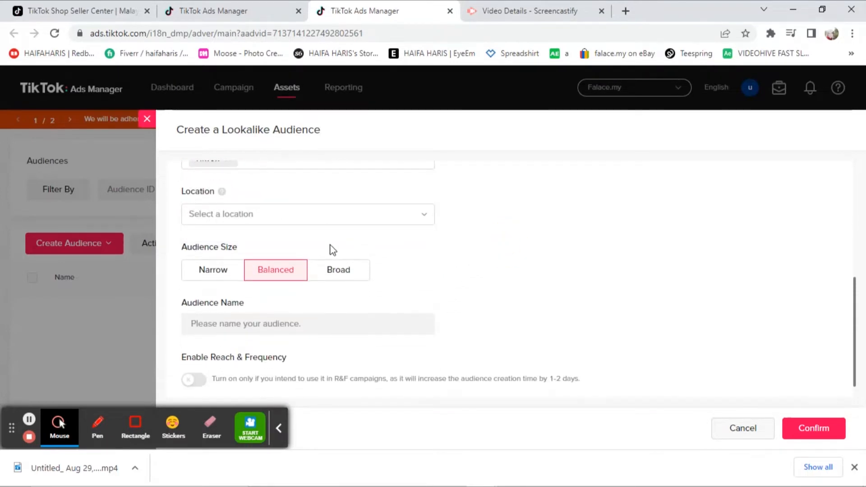
- Set the lookalike audience's location to Malaysia
{"action": "scroll", "coordinate": [271, 248], "scroll_direction": "up", "scroll_amount": 2}
{"action": "left_click", "coordinate": [295, 276]}
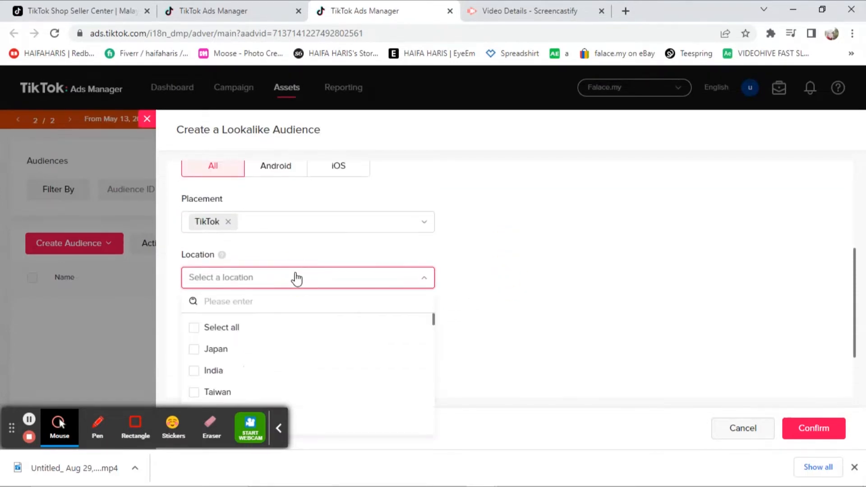
{"action": "scroll", "coordinate": [291, 329], "scroll_direction": "down", "scroll_amount": 8}
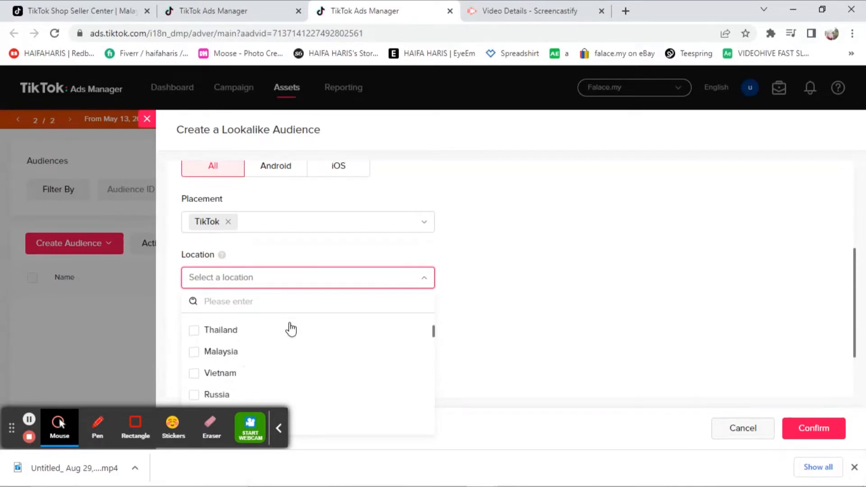
{"action": "scroll", "coordinate": [254, 365], "scroll_direction": "up", "scroll_amount": 3}
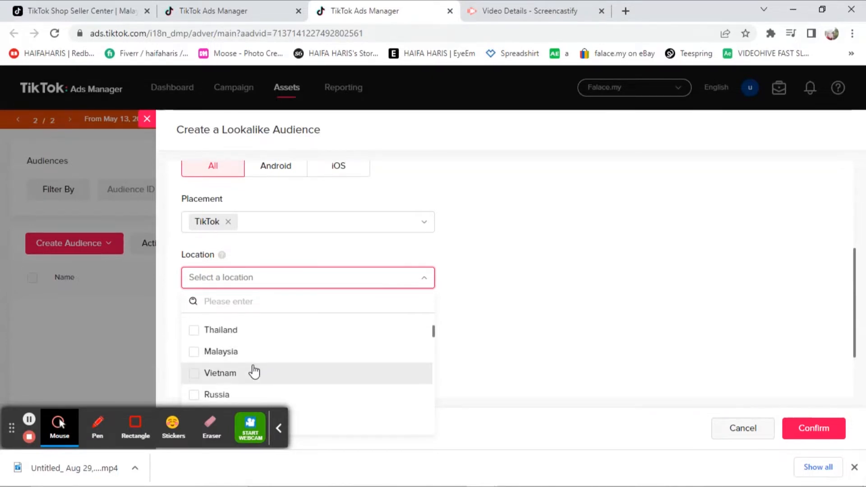
{"action": "left_click", "coordinate": [251, 353]}
{"action": "scroll", "coordinate": [544, 283], "scroll_direction": "down", "scroll_amount": 2}
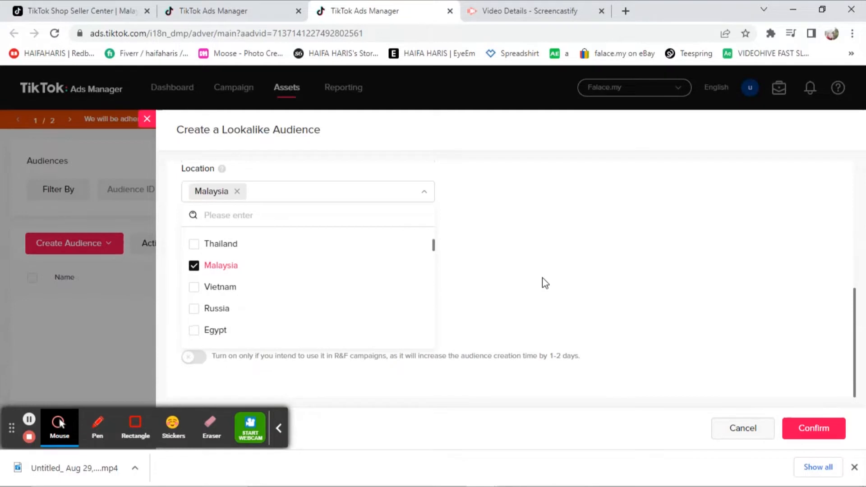
{"action": "left_click", "coordinate": [545, 282]}
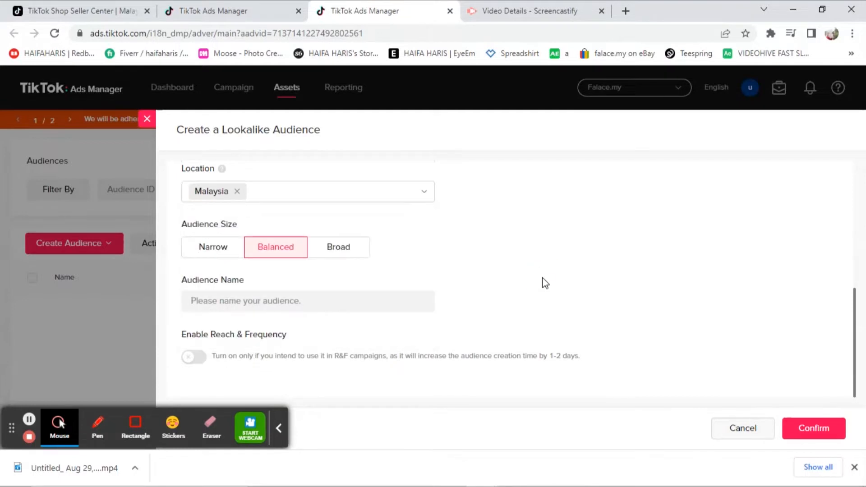
- Try the Narrow and Broad audience sizes and return the setting to Balanced
{"action": "left_click", "coordinate": [211, 250]}
{"action": "left_click", "coordinate": [280, 248]}
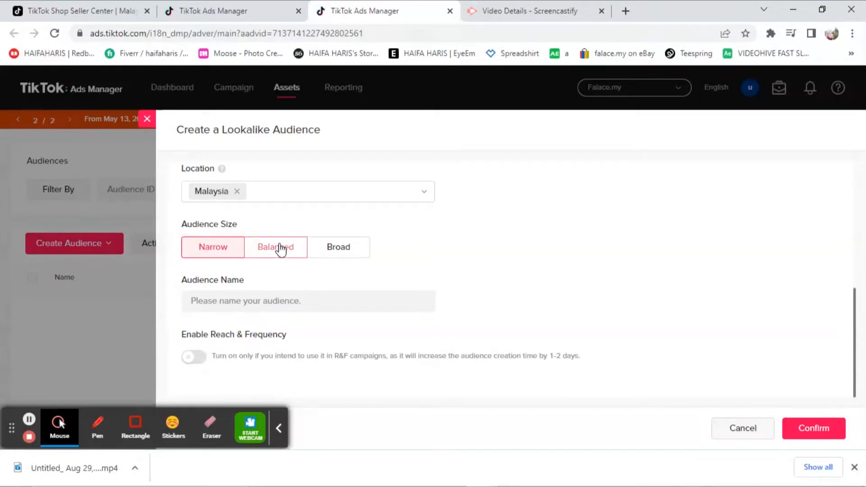
{"action": "left_click", "coordinate": [326, 252]}
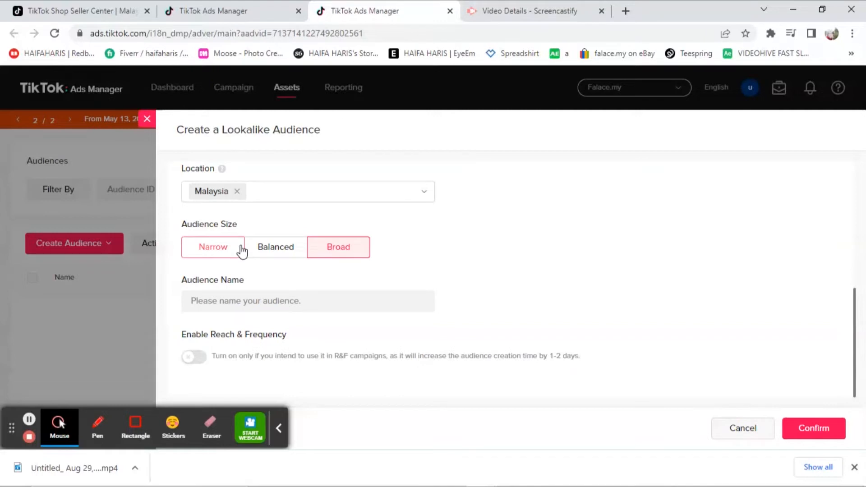
{"action": "left_click", "coordinate": [295, 248]}
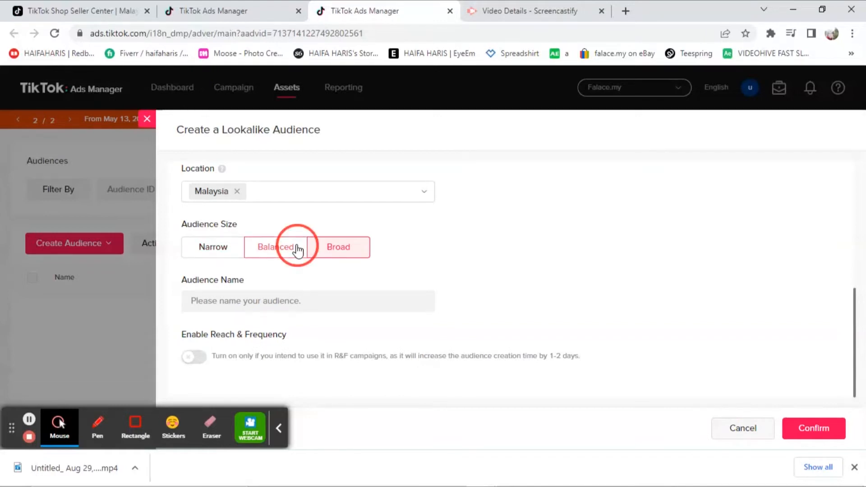
- Name the lookalike audience "merdeka audience" and switch Reach & Frequency on and back off
{"action": "left_click", "coordinate": [274, 301]}
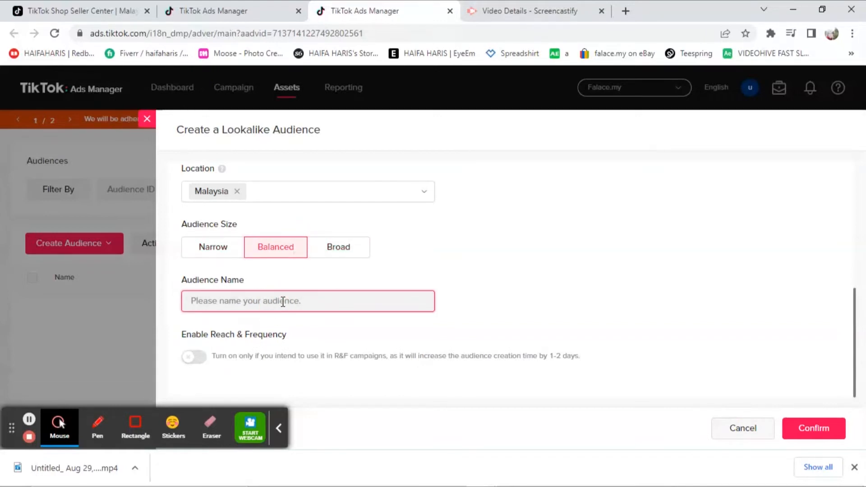
{"action": "type", "text": "merdeka audience"}
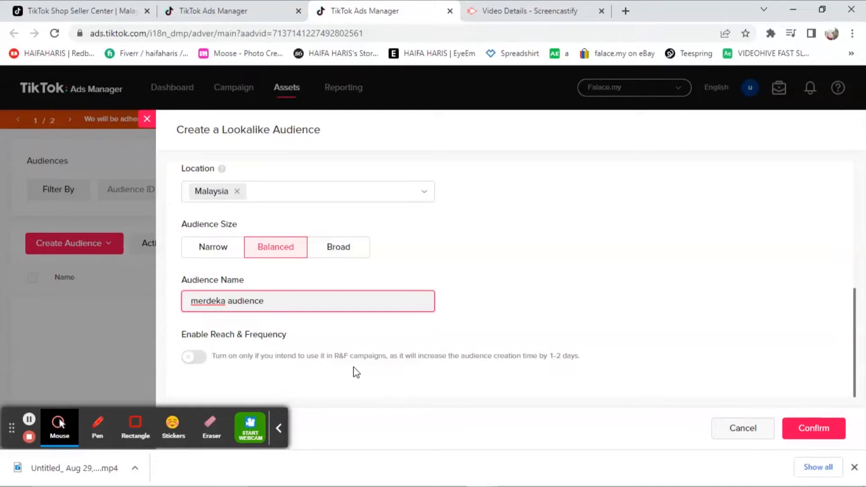
{"action": "left_click", "coordinate": [197, 361]}
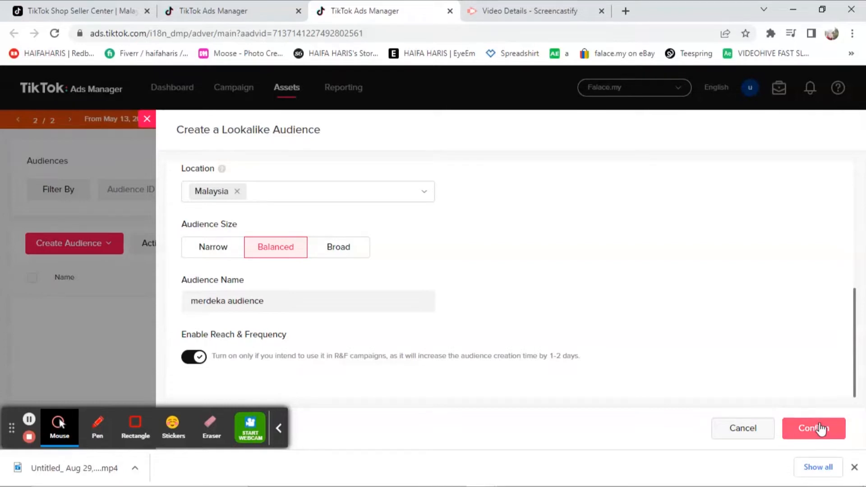
{"action": "left_click", "coordinate": [189, 358]}
- Try to submit the lookalike audience and check the Source list for a custom audience to select
{"action": "left_click", "coordinate": [807, 427]}
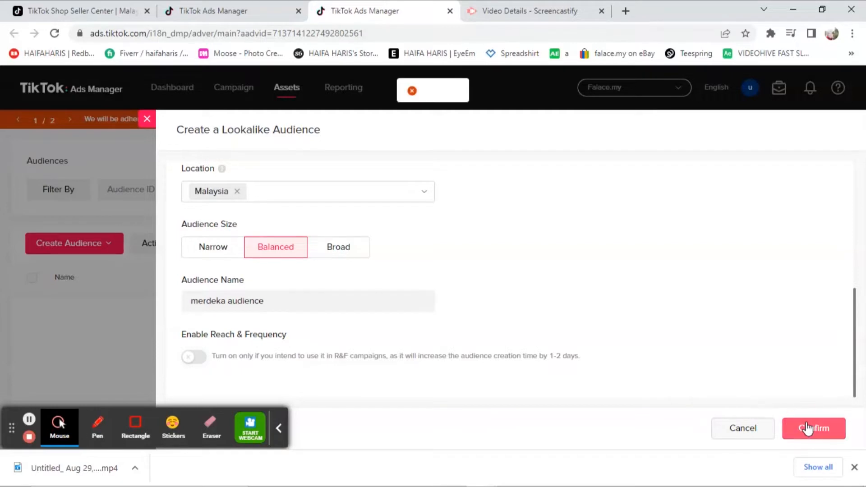
{"action": "left_click", "coordinate": [807, 427]}
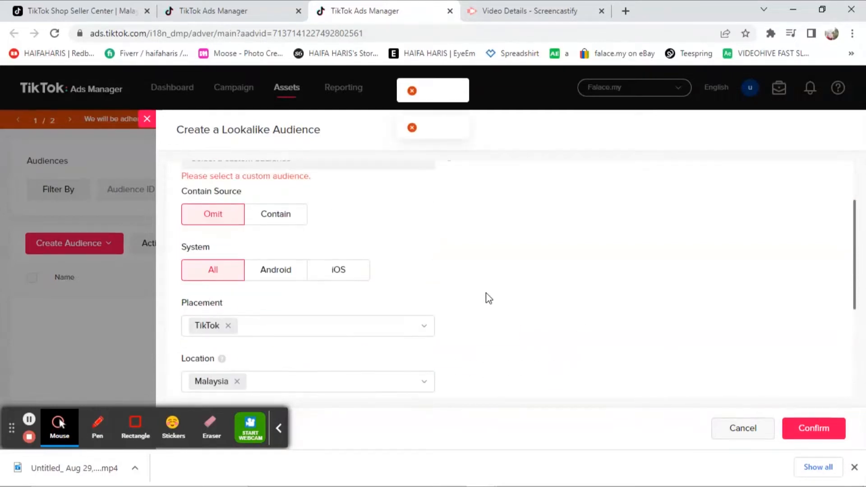
{"action": "left_click", "coordinate": [336, 246]}
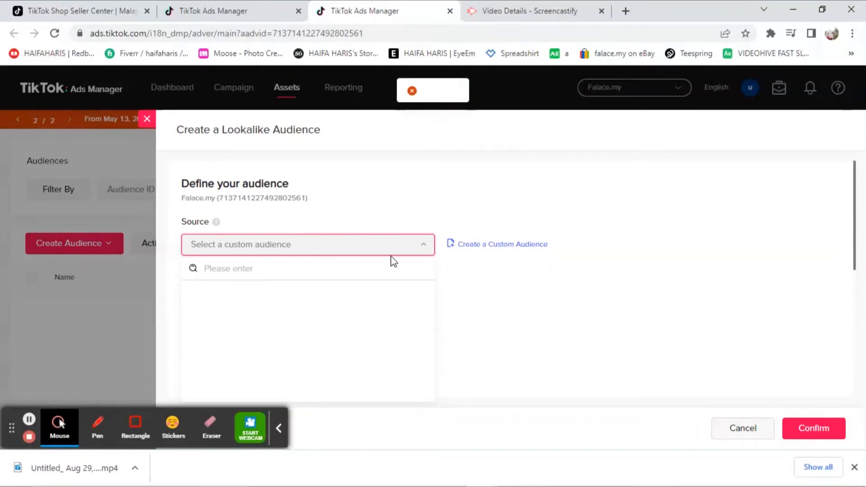
{"action": "left_click", "coordinate": [399, 209]}
{"action": "left_click", "coordinate": [365, 252]}
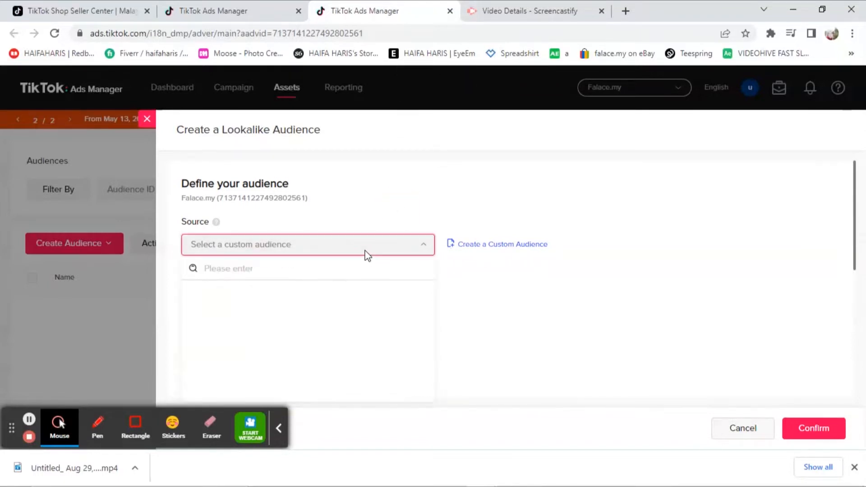
{"action": "left_click", "coordinate": [276, 269]}
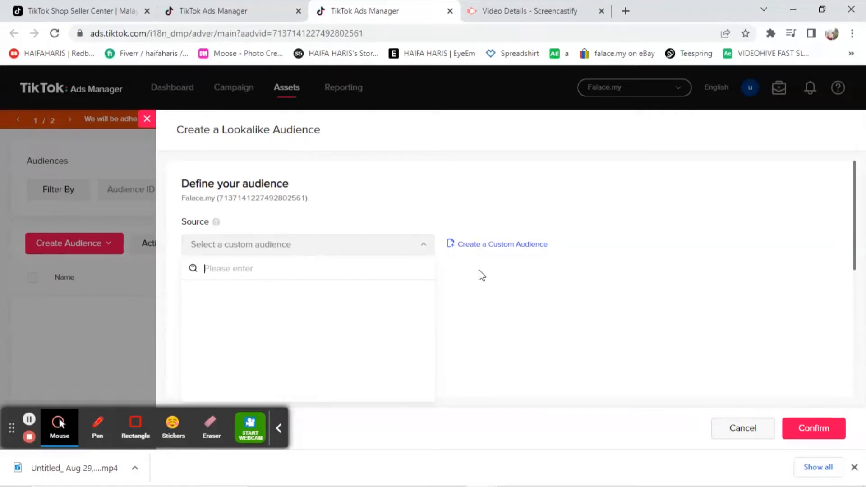
- Check which custom audience types are available, and close the audience creation without creating one
{"action": "left_click", "coordinate": [482, 275]}
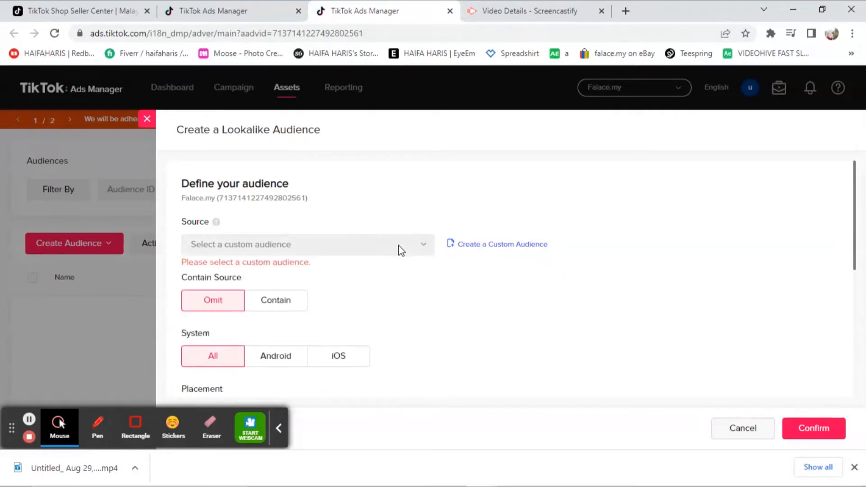
{"action": "left_click", "coordinate": [476, 247]}
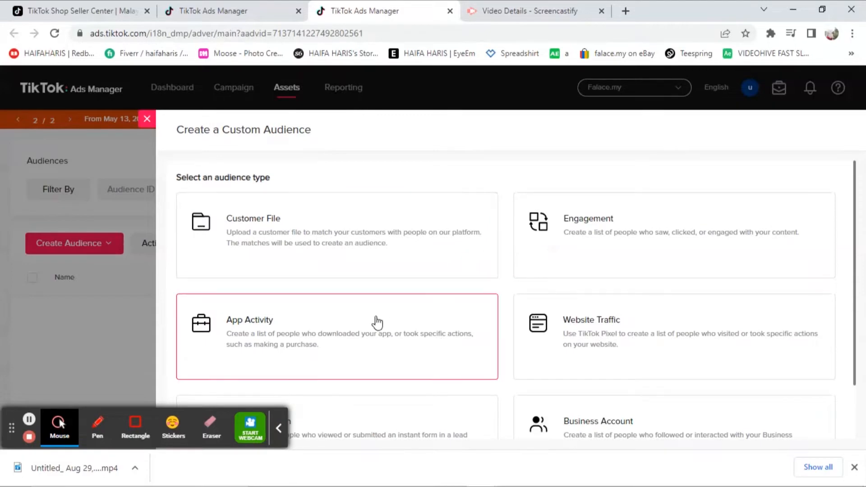
{"action": "left_click", "coordinate": [147, 119]}
{"action": "left_click", "coordinate": [159, 244]}
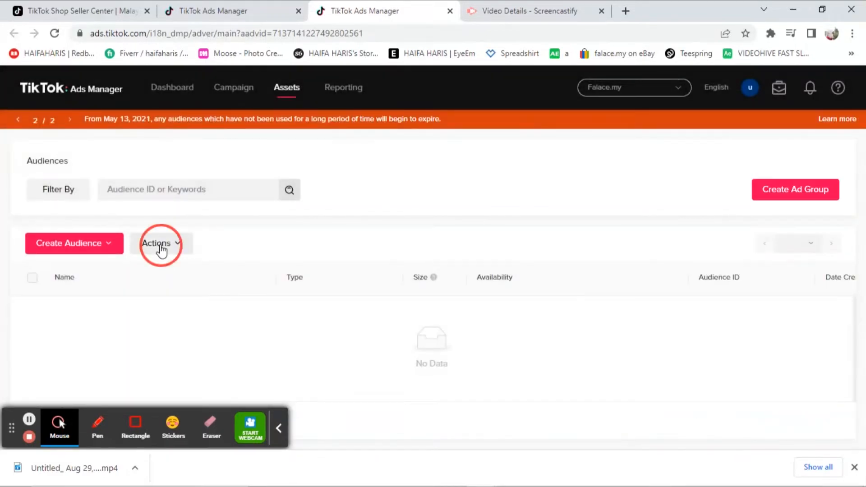
{"action": "left_click", "coordinate": [410, 176]}
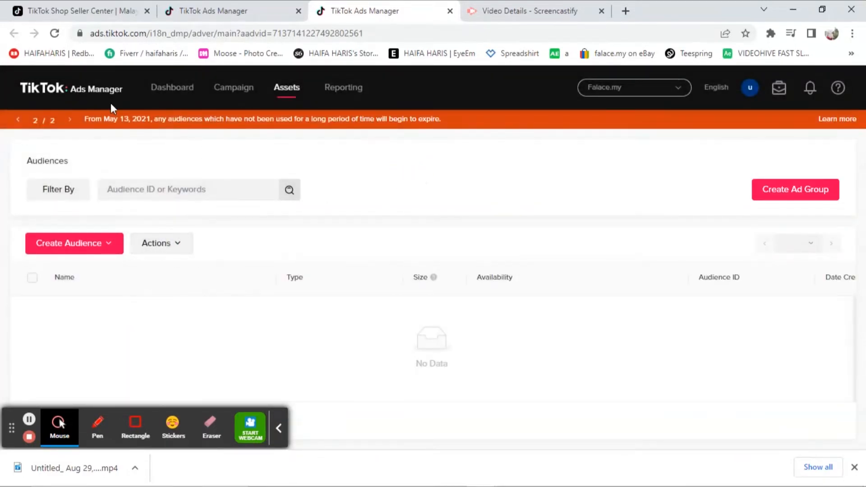
- Return to the ad group setup page and dismiss the Include audience list, leaving the Include and Exclude audiences empty
{"action": "left_click", "coordinate": [234, 3]}
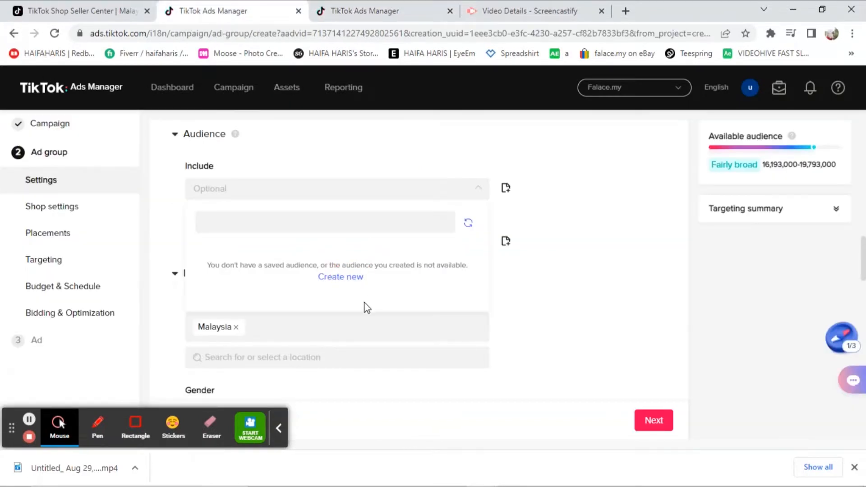
{"action": "left_click", "coordinate": [649, 224]}
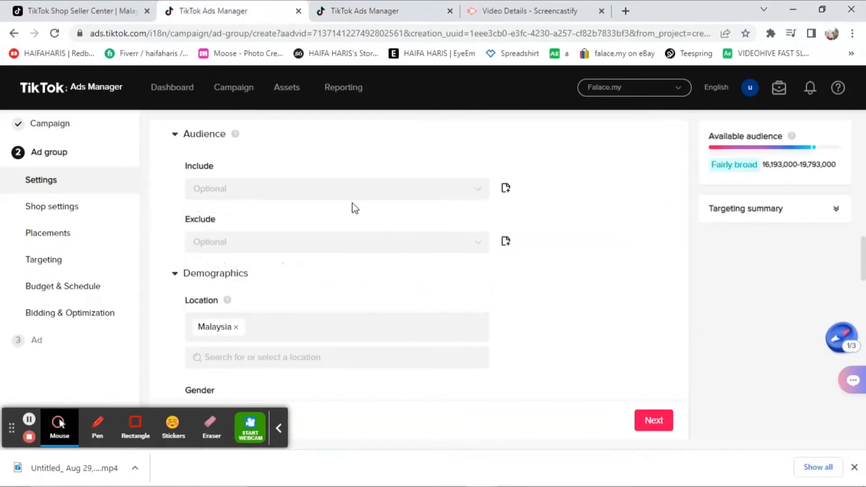
{"action": "scroll", "coordinate": [354, 207], "scroll_direction": "up", "scroll_amount": 1}
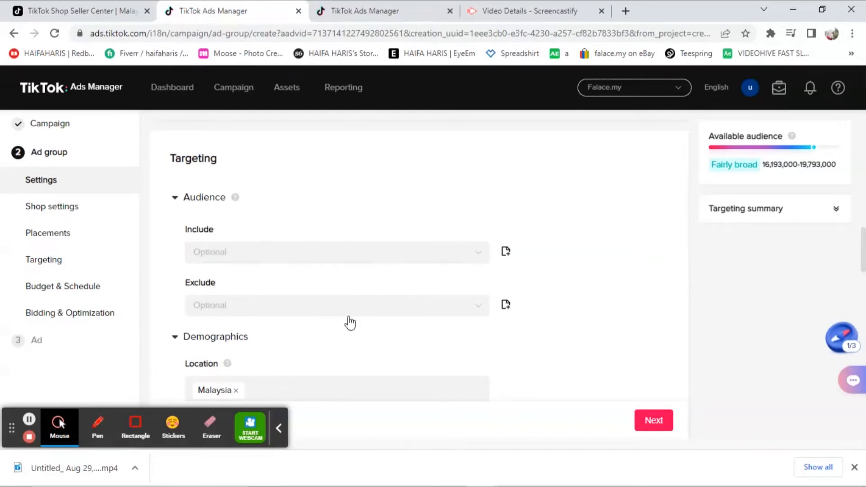
{"action": "scroll", "coordinate": [271, 333], "scroll_direction": "down", "scroll_amount": 4}
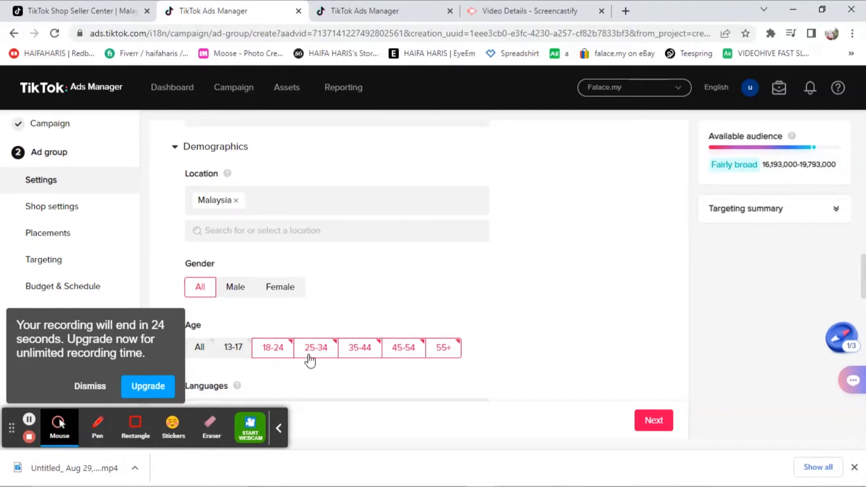
{"action": "left_click", "coordinate": [28, 437]}
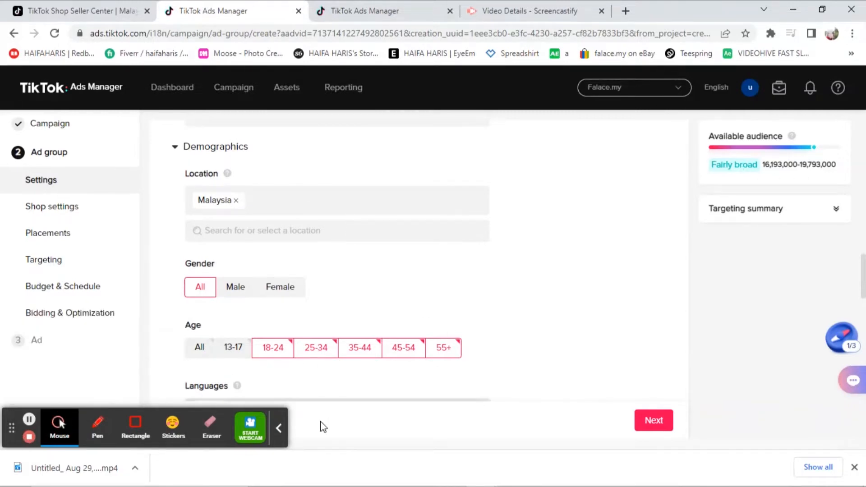
{"action": "left_click", "coordinate": [277, 434]}
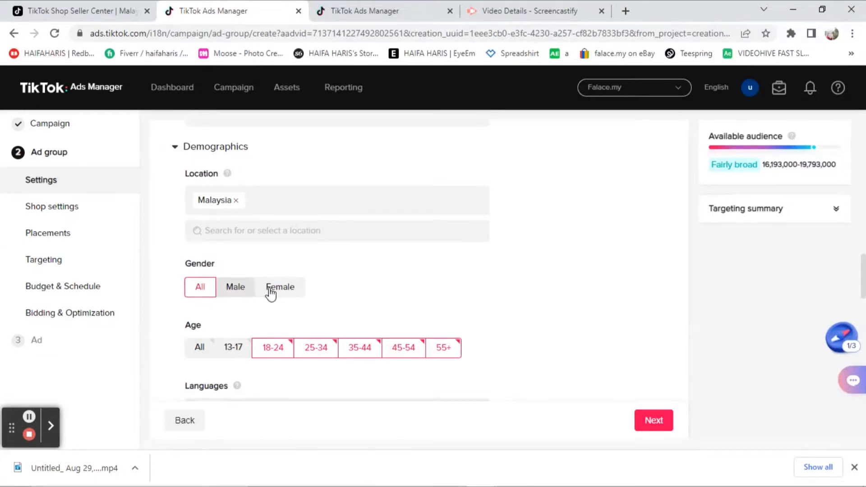
- Set the ad group's target gender to Female, briefly trying All
{"action": "left_click", "coordinate": [286, 291]}
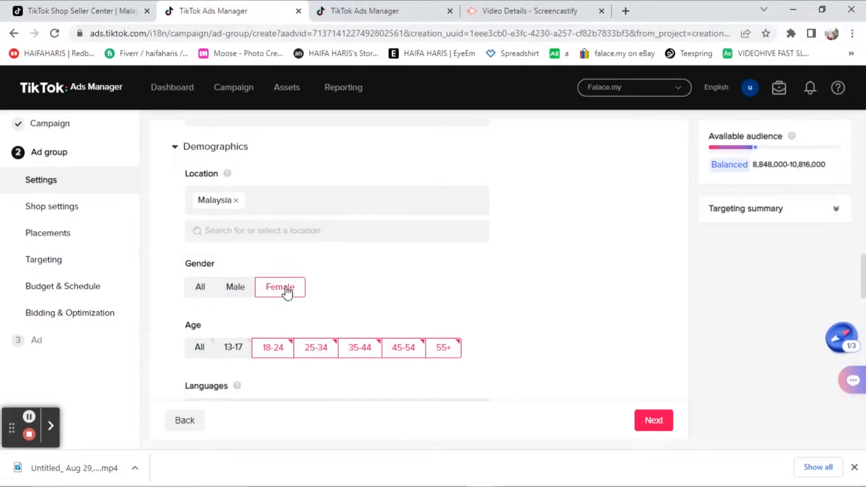
{"action": "left_click", "coordinate": [204, 287]}
{"action": "left_click", "coordinate": [283, 287]}
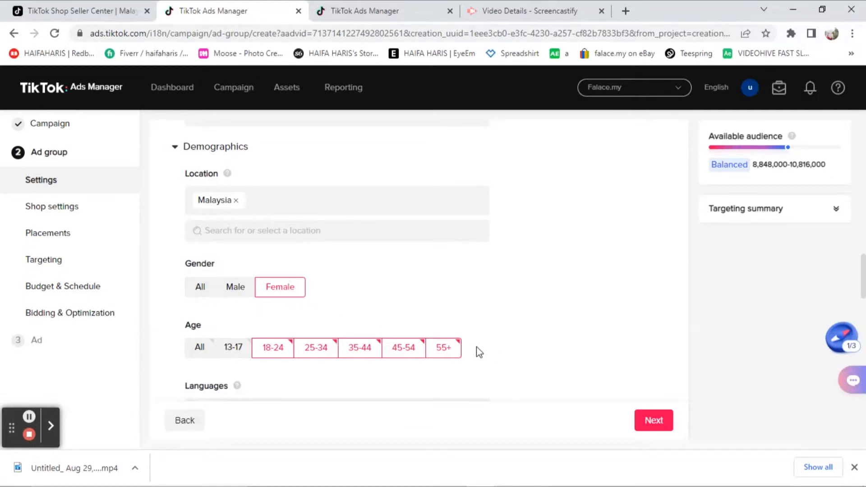
- Add interest targeting to the ad group and select the Baby, Kids & Maternity category
{"action": "scroll", "coordinate": [309, 336], "scroll_direction": "down", "scroll_amount": 3}
{"action": "scroll", "coordinate": [236, 299], "scroll_direction": "down", "scroll_amount": 2}
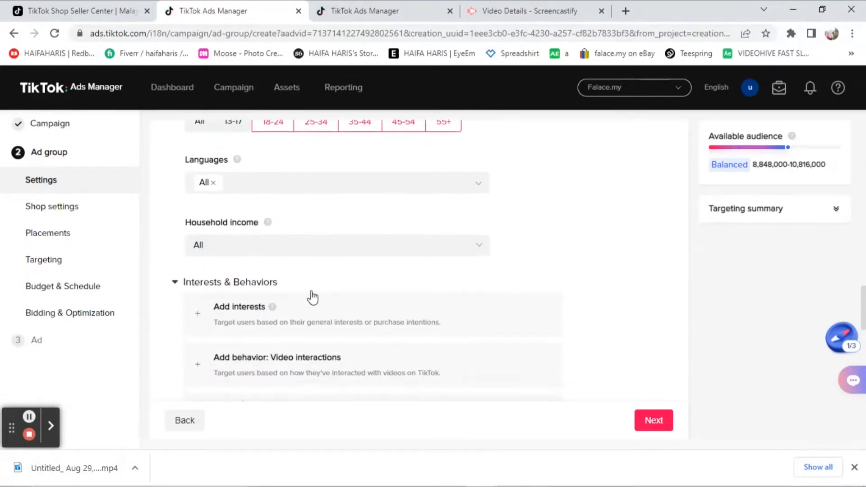
{"action": "scroll", "coordinate": [251, 305], "scroll_direction": "down", "scroll_amount": 1}
{"action": "scroll", "coordinate": [246, 305], "scroll_direction": "down", "scroll_amount": 2}
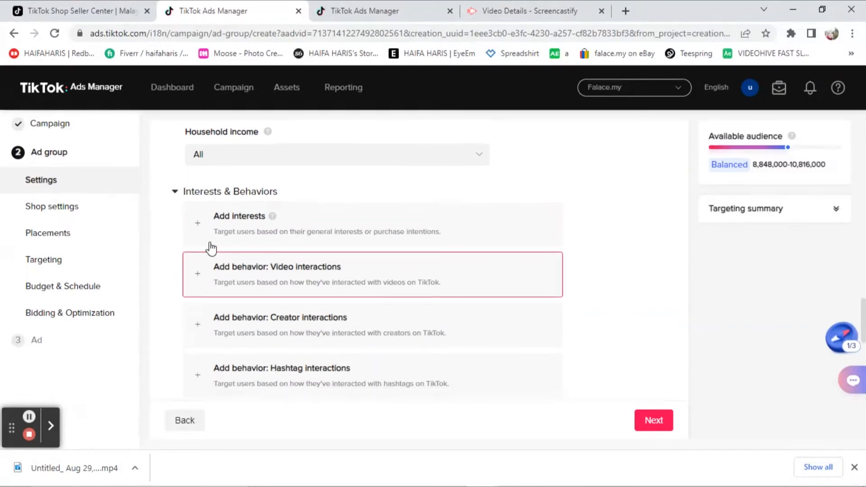
{"action": "left_click", "coordinate": [201, 226]}
{"action": "left_click", "coordinate": [344, 293]}
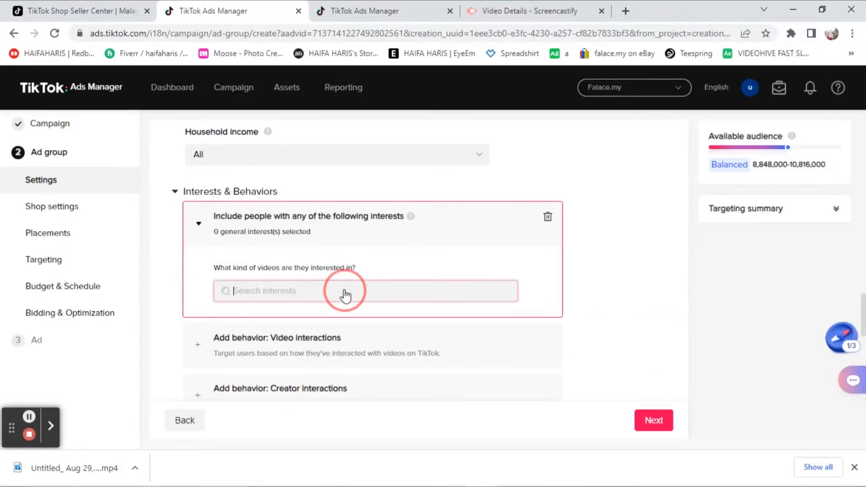
{"action": "mouse_move", "coordinate": [296, 256]}
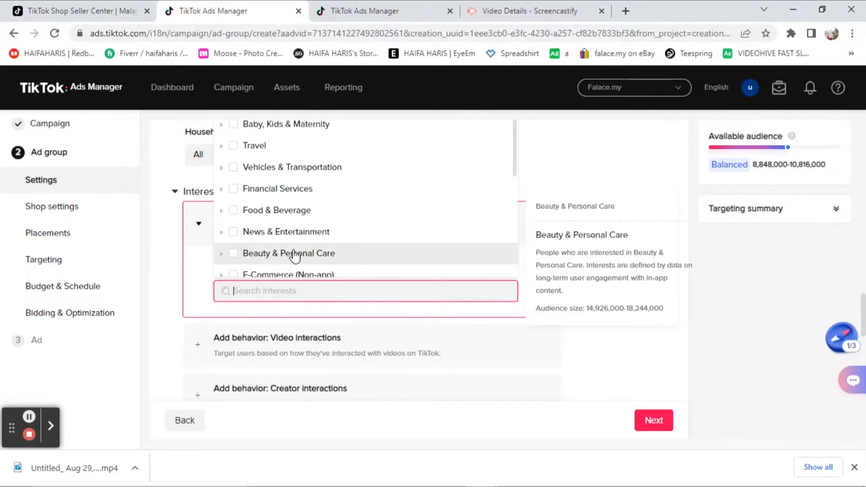
{"action": "scroll", "coordinate": [295, 255], "scroll_direction": "up", "scroll_amount": 2}
{"action": "left_click", "coordinate": [291, 192]}
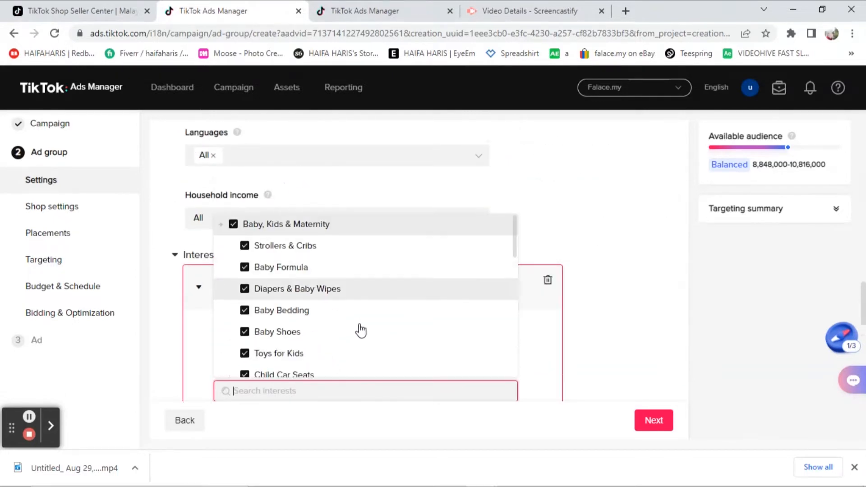
{"action": "left_click", "coordinate": [612, 255]}
- Add video interaction targeting for people who watched till end, liked, commented on or shared videos
{"action": "scroll", "coordinate": [384, 315], "scroll_direction": "down", "scroll_amount": 3}
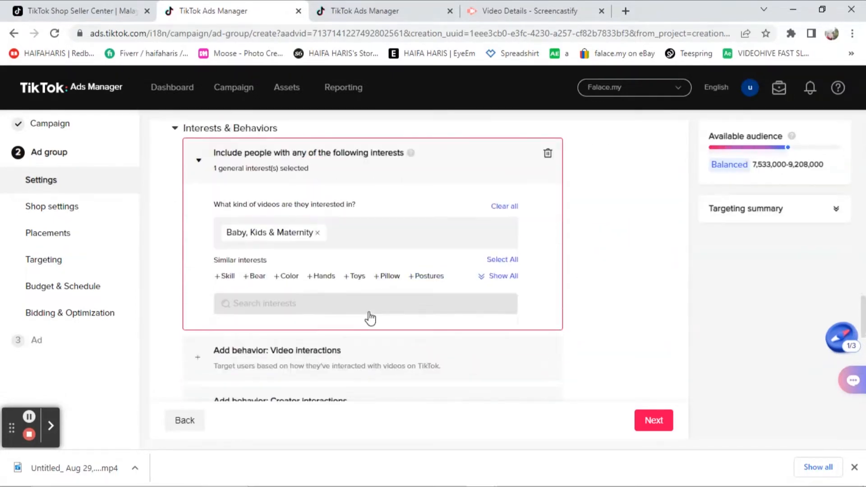
{"action": "scroll", "coordinate": [292, 294], "scroll_direction": "down", "scroll_amount": 3}
{"action": "left_click", "coordinate": [316, 239]}
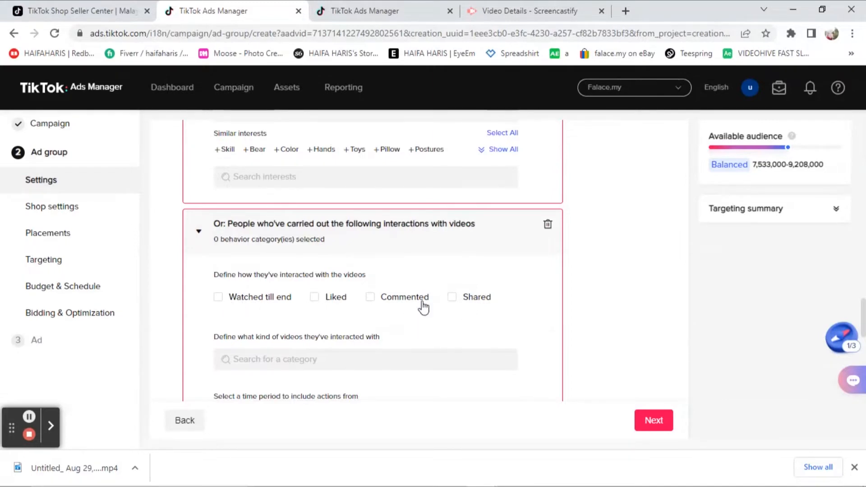
{"action": "left_click", "coordinate": [316, 297]}
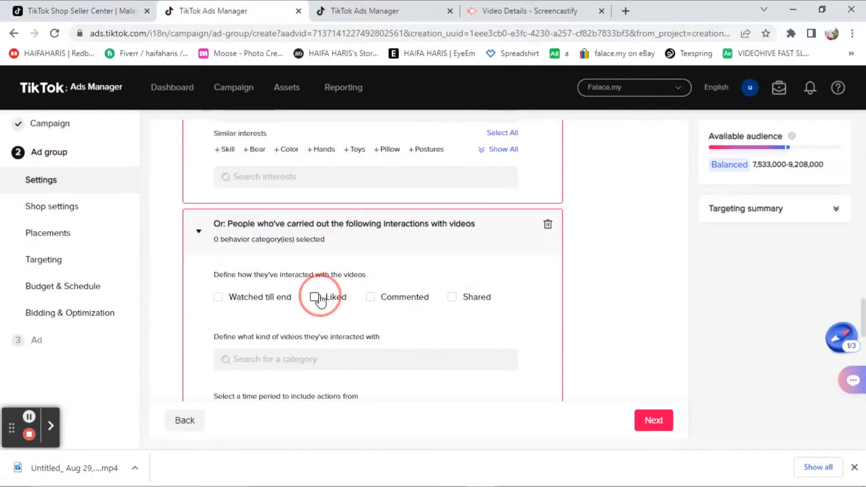
{"action": "left_click", "coordinate": [228, 298]}
{"action": "left_click", "coordinate": [371, 297]}
- Set the time period for the video interactions to 7 Days
{"action": "scroll", "coordinate": [356, 325], "scroll_direction": "down", "scroll_amount": 4}
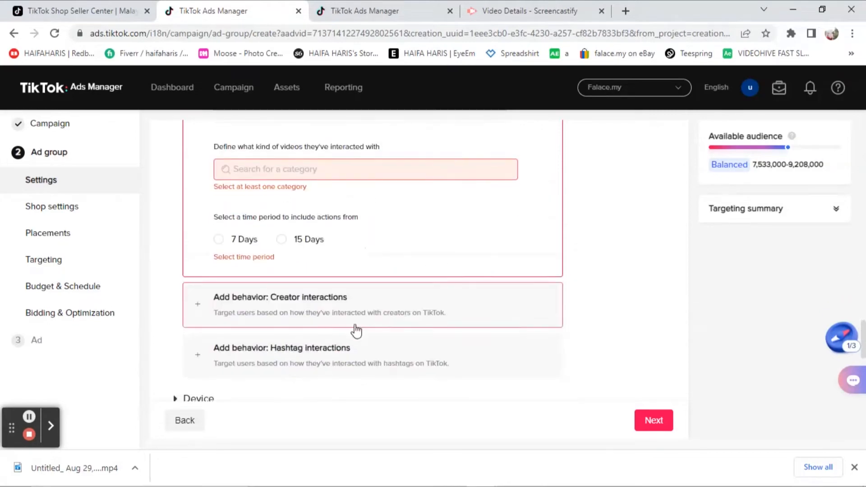
{"action": "scroll", "coordinate": [383, 233], "scroll_direction": "up", "scroll_amount": 4}
{"action": "scroll", "coordinate": [392, 266], "scroll_direction": "down", "scroll_amount": 3}
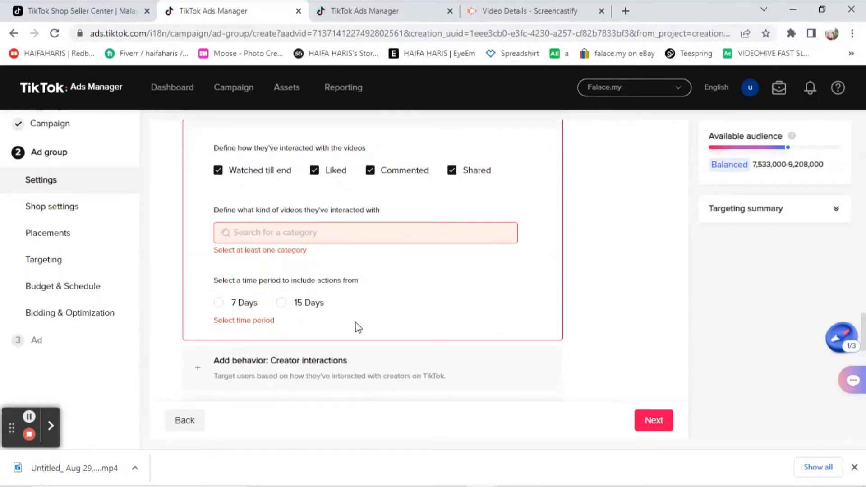
{"action": "scroll", "coordinate": [361, 315], "scroll_direction": "up", "scroll_amount": 3}
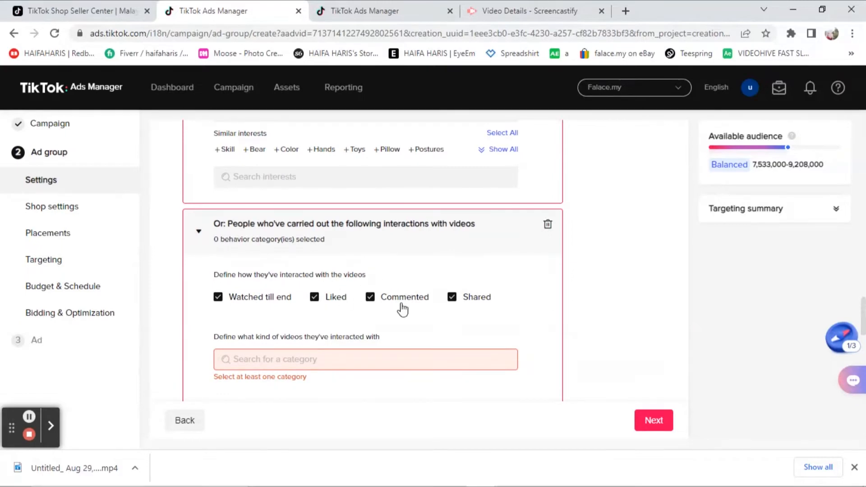
{"action": "scroll", "coordinate": [416, 350], "scroll_direction": "down", "scroll_amount": 3}
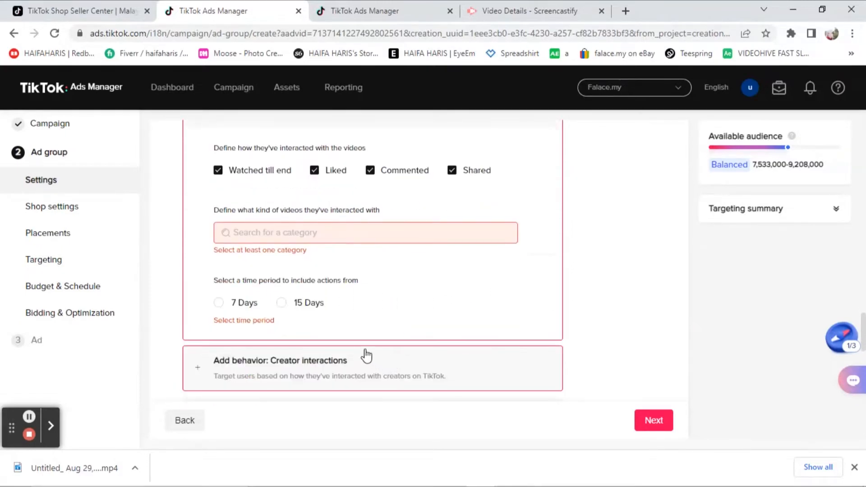
{"action": "left_click", "coordinate": [230, 307]}
- Add creator interaction targeting with both Followed and Viewed profile selected
{"action": "scroll", "coordinate": [348, 359], "scroll_direction": "down", "scroll_amount": 2}
{"action": "left_click", "coordinate": [241, 299]}
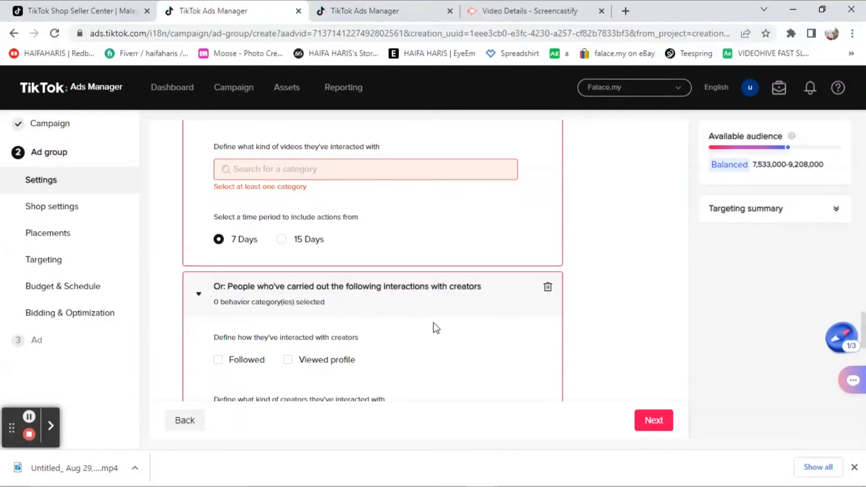
{"action": "left_click", "coordinate": [291, 359]}
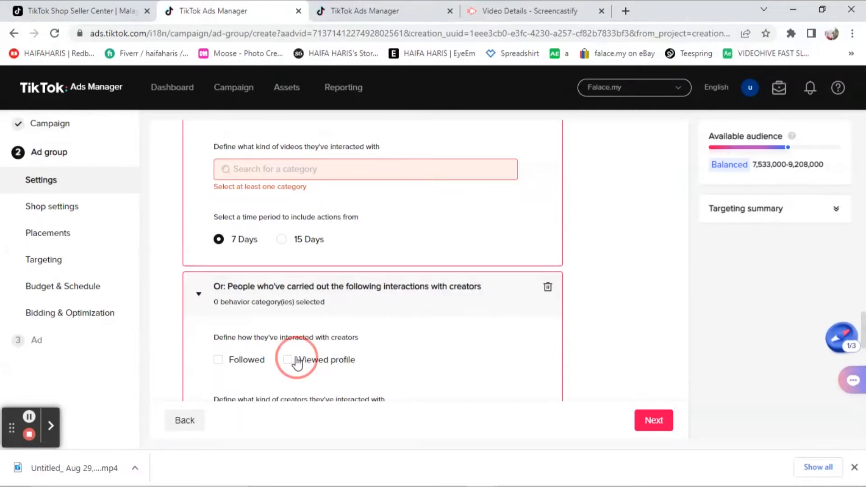
{"action": "left_click", "coordinate": [220, 360]}
- Choose Family as the category of creators people have interacted with
{"action": "scroll", "coordinate": [429, 343], "scroll_direction": "down", "scroll_amount": 3}
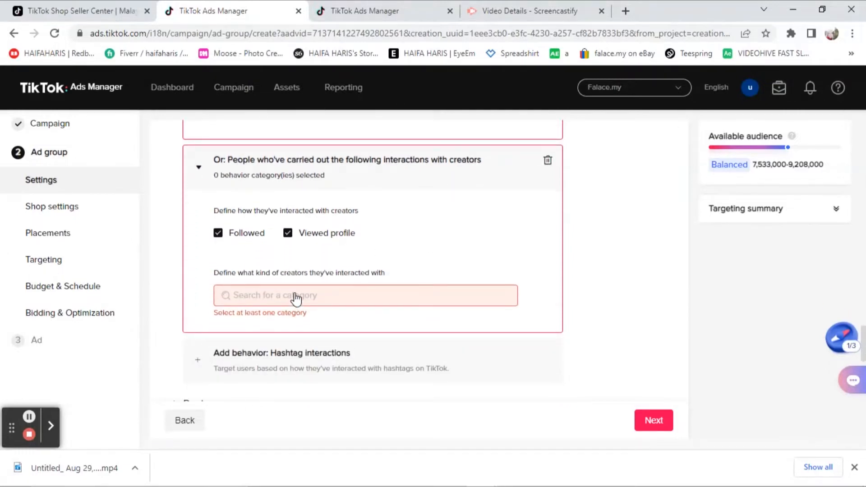
{"action": "left_click", "coordinate": [334, 297]}
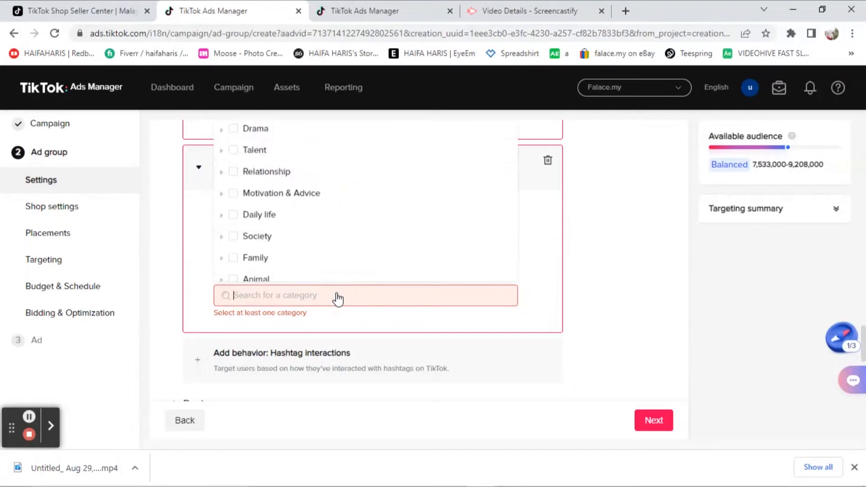
{"action": "left_click", "coordinate": [290, 261]}
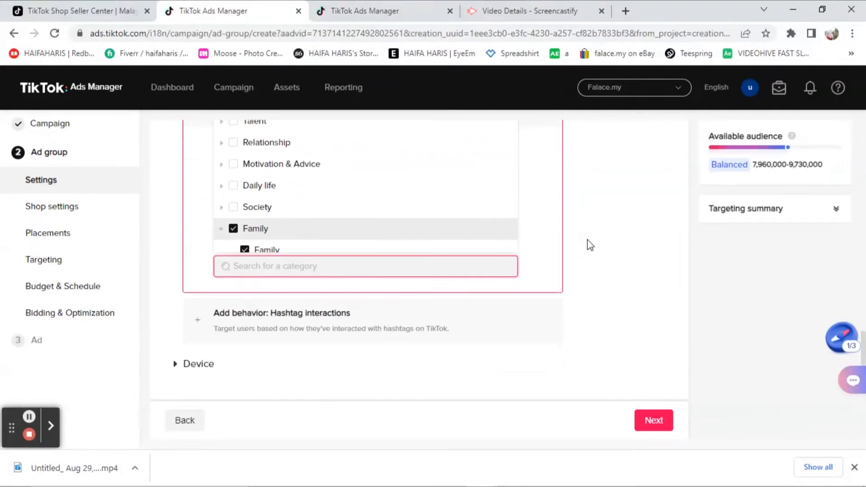
{"action": "left_click", "coordinate": [587, 239]}
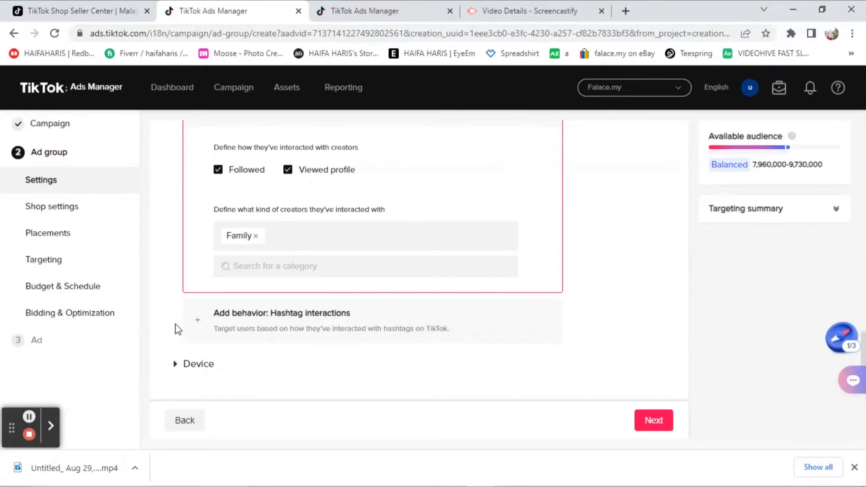
- Add hashtag interaction targeting and search for the hashtag "mainankanak"
{"action": "left_click", "coordinate": [200, 323]}
{"action": "scroll", "coordinate": [408, 338], "scroll_direction": "down", "scroll_amount": 2}
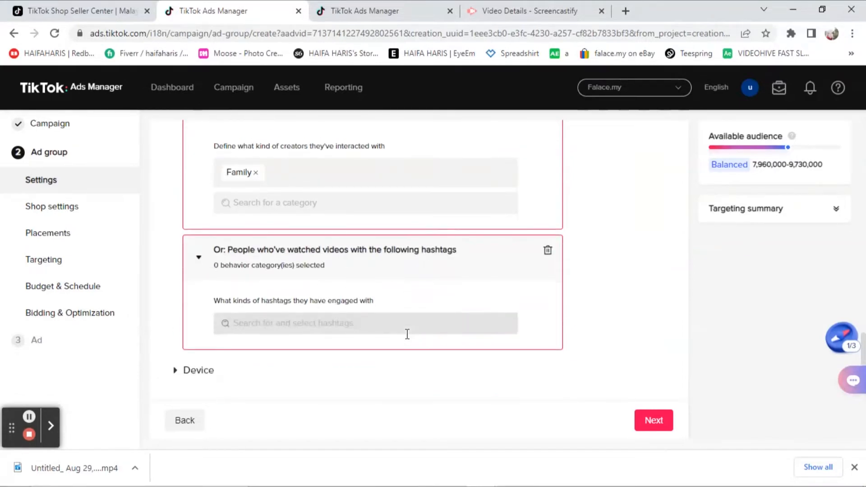
{"action": "left_click", "coordinate": [404, 327]}
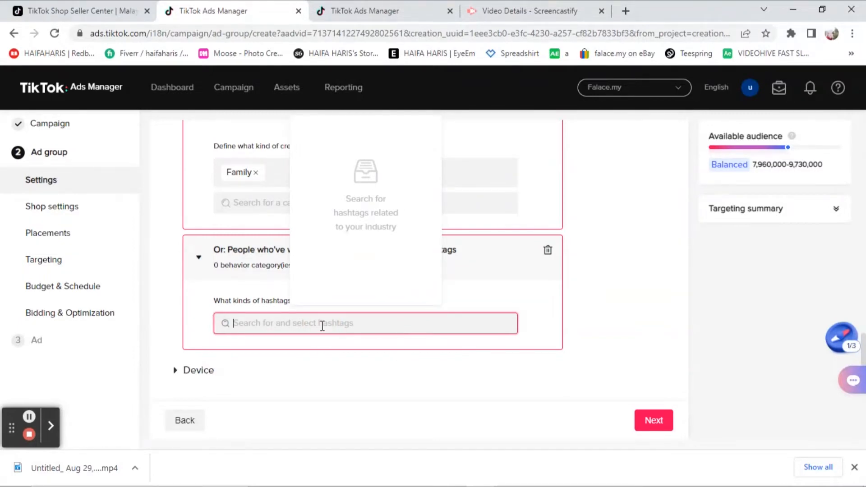
{"action": "type", "text": "mainankanak"}
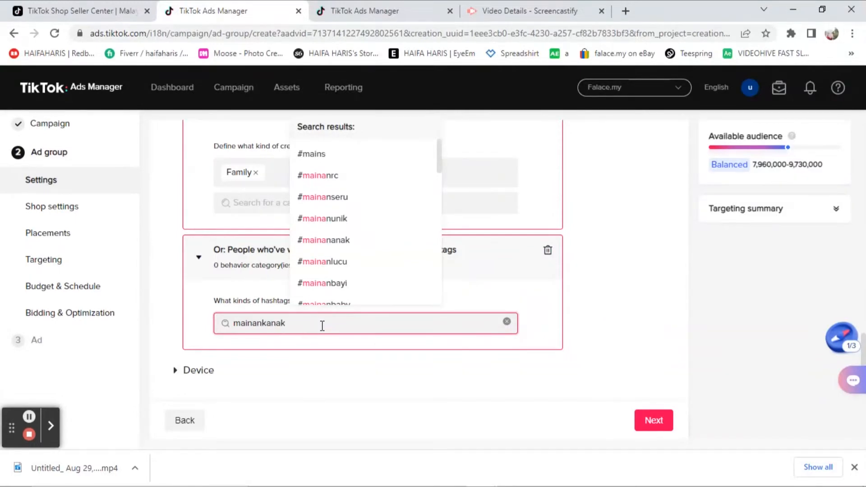
- Replace the hashtag search with "baby toys" and add #babytoys to the hashtag interaction targeting
{"action": "key", "text": "BackSpace"}
{"action": "key", "text": "BackSpace"}
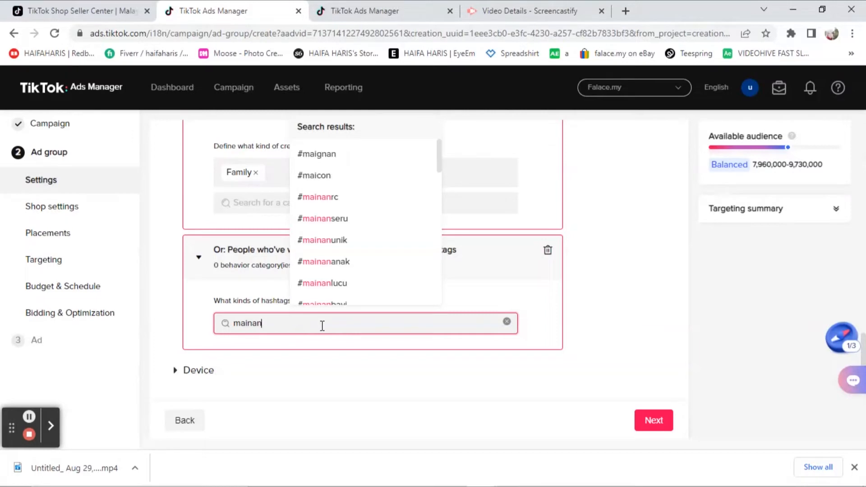
{"action": "key", "text": "BackSpace"}
{"action": "key", "text": "BackSpace"}
{"action": "key", "text": "BackSpace"}
{"action": "key", "text": "BackSpace"}
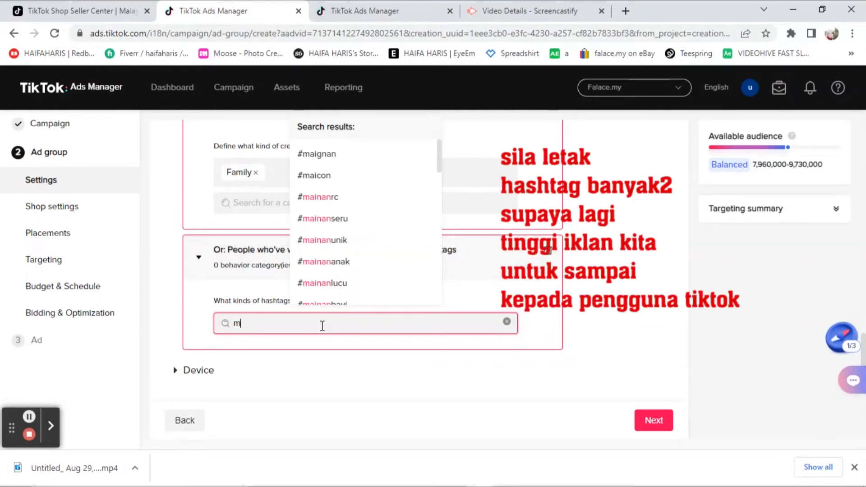
{"action": "type", "text": "baby toys"}
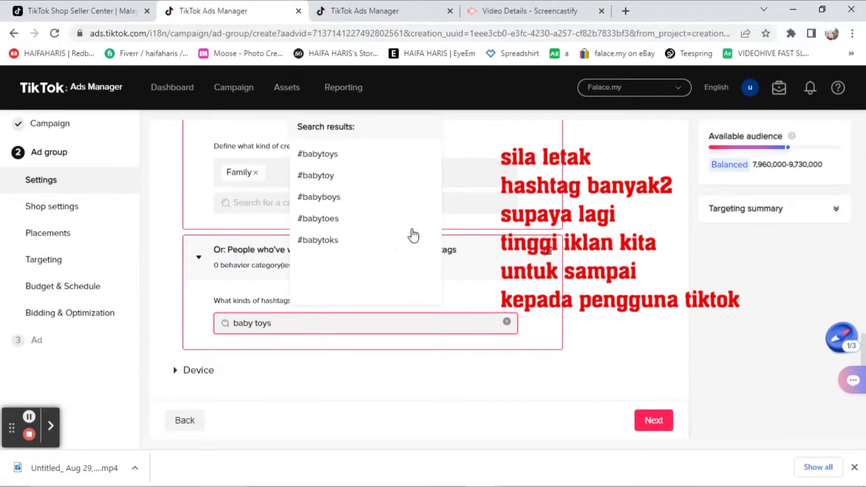
{"action": "left_click", "coordinate": [383, 162]}
{"action": "left_click", "coordinate": [471, 427]}
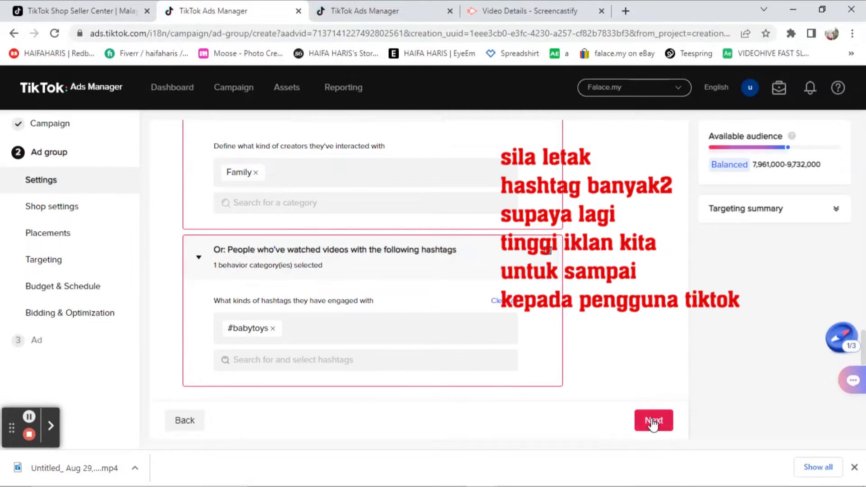
- Set the ad group's daily budget to 20 MYR
{"action": "scroll", "coordinate": [615, 367], "scroll_direction": "up", "scroll_amount": 3}
{"action": "scroll", "coordinate": [615, 367], "scroll_direction": "down", "scroll_amount": 5}
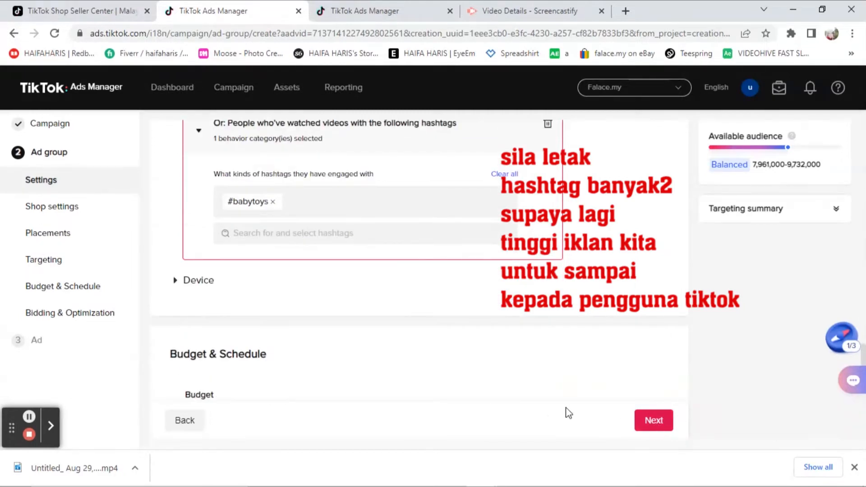
{"action": "scroll", "coordinate": [451, 406], "scroll_direction": "down", "scroll_amount": 4}
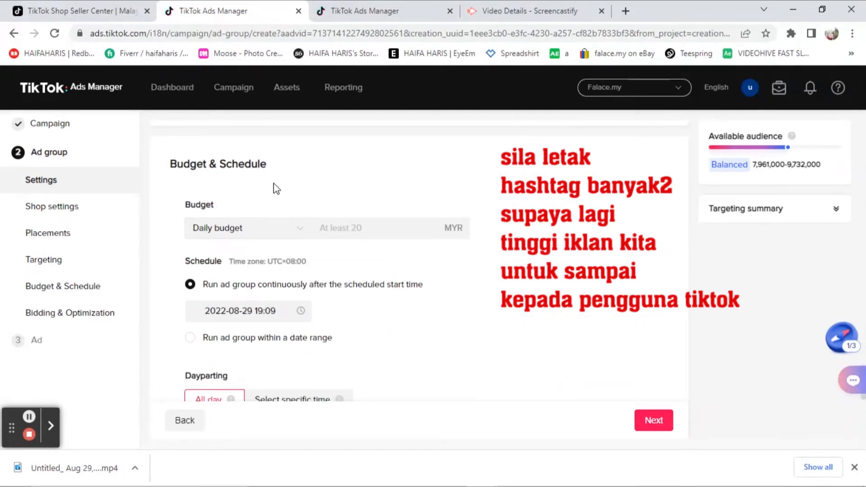
{"action": "left_click", "coordinate": [347, 231]}
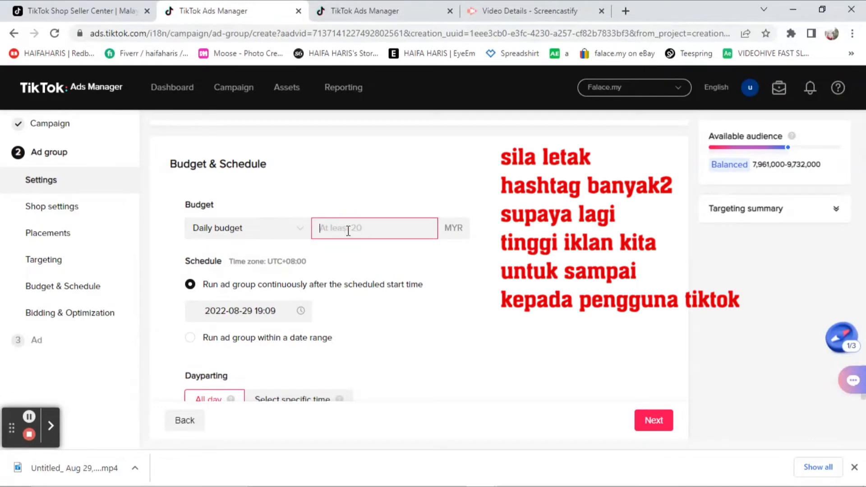
{"action": "type", "text": "2"}
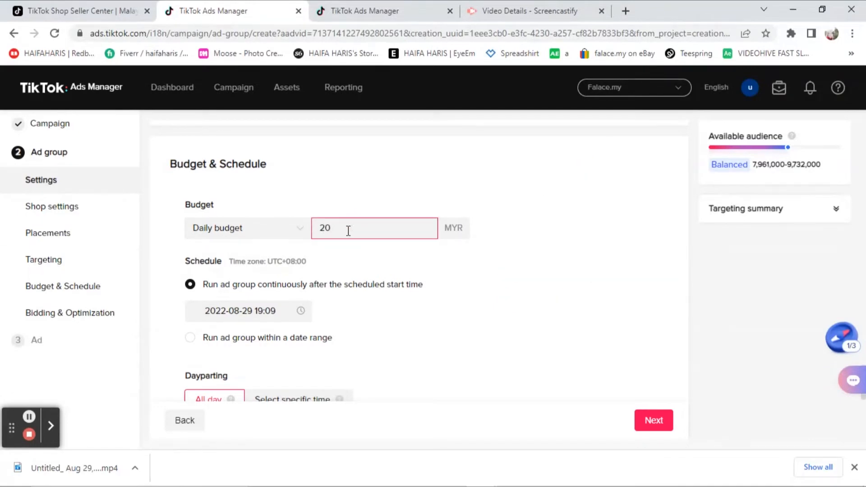
{"action": "type", "text": "0"}
{"action": "left_click", "coordinate": [489, 235]}
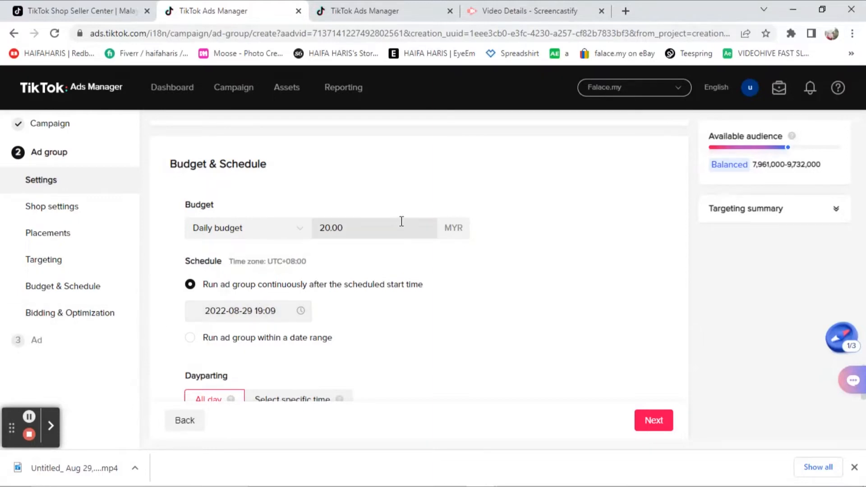
- Schedule the ad group to run within a date range ending on 2022-08-30 at 19:09
{"action": "scroll", "coordinate": [305, 307], "scroll_direction": "down", "scroll_amount": 1}
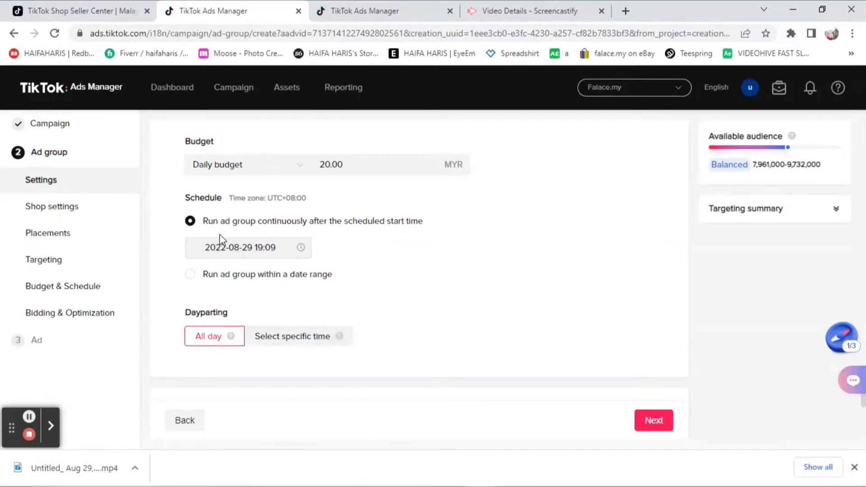
{"action": "left_click", "coordinate": [201, 275]}
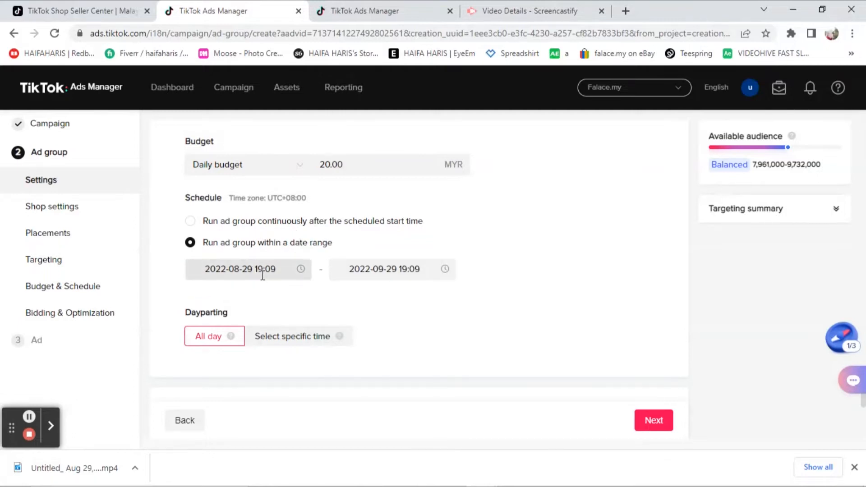
{"action": "left_click", "coordinate": [444, 271]}
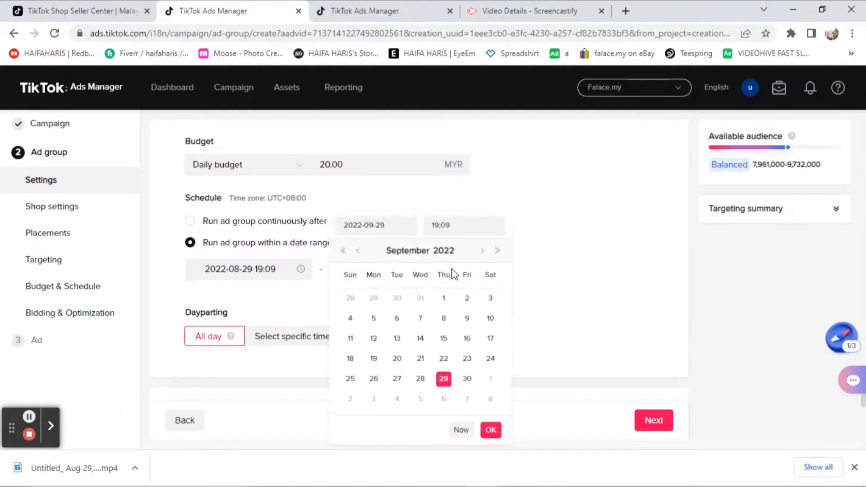
{"action": "left_click", "coordinate": [465, 381]}
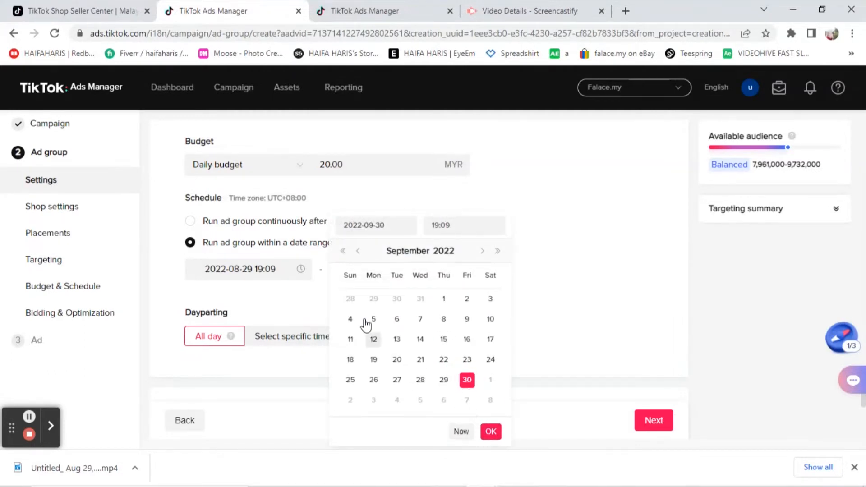
{"action": "left_click", "coordinate": [359, 253]}
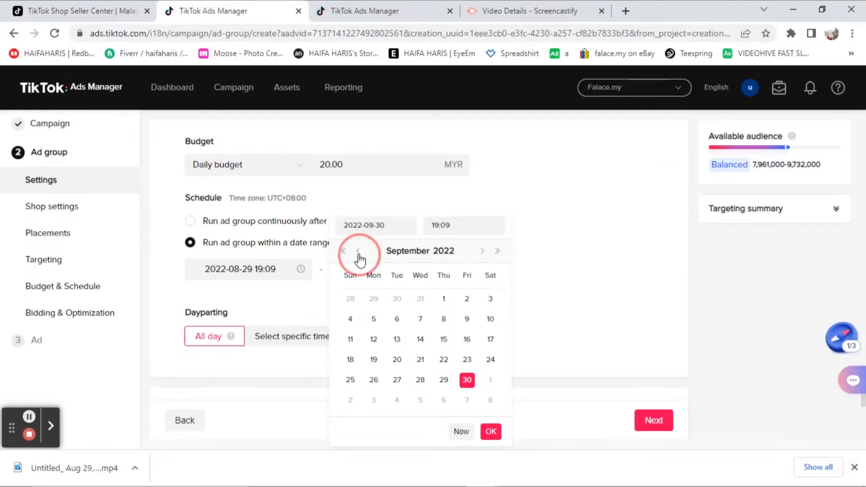
{"action": "left_click", "coordinate": [397, 380]}
{"action": "left_click", "coordinate": [491, 430]}
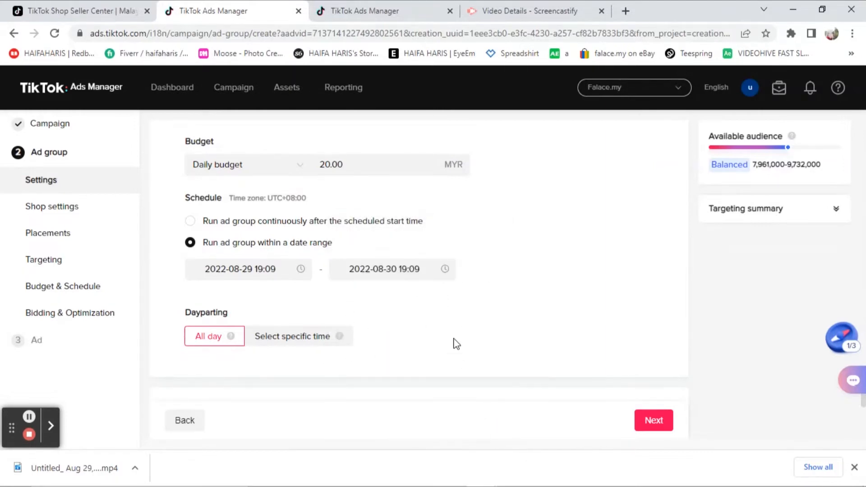
- Set the optimization goal in the bidding section to Complete payment
{"action": "scroll", "coordinate": [357, 356], "scroll_direction": "down", "scroll_amount": 3}
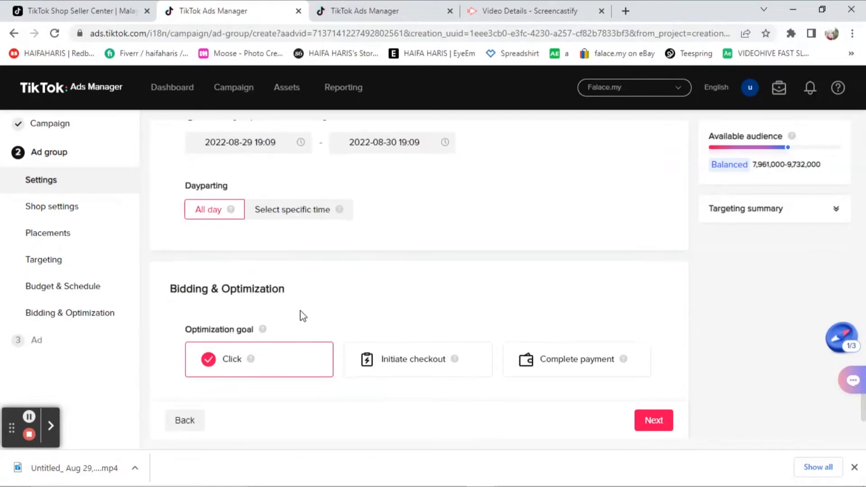
{"action": "scroll", "coordinate": [317, 289], "scroll_direction": "down", "scroll_amount": 3}
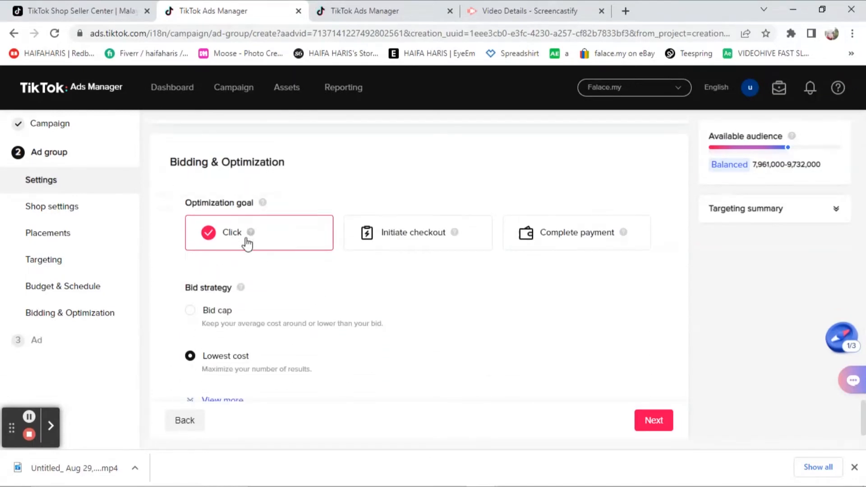
{"action": "scroll", "coordinate": [243, 241], "scroll_direction": "up", "scroll_amount": 4}
{"action": "scroll", "coordinate": [271, 275], "scroll_direction": "down", "scroll_amount": 4}
{"action": "left_click", "coordinate": [436, 247]}
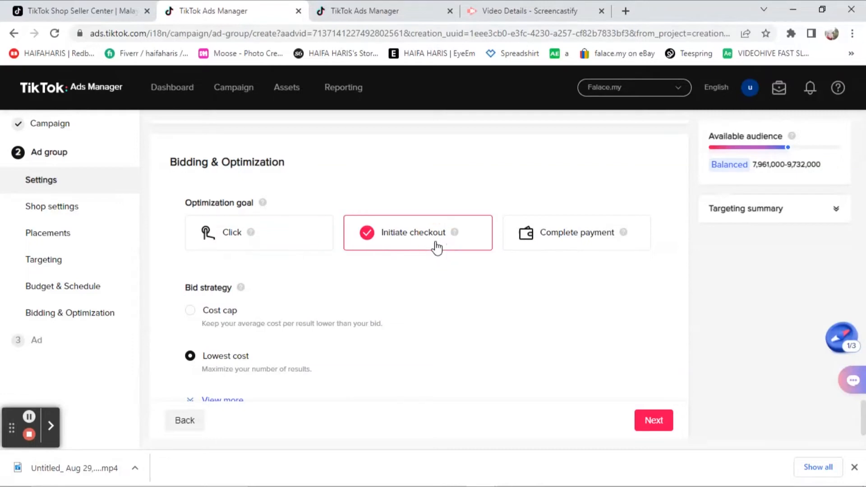
{"action": "left_click", "coordinate": [555, 246]}
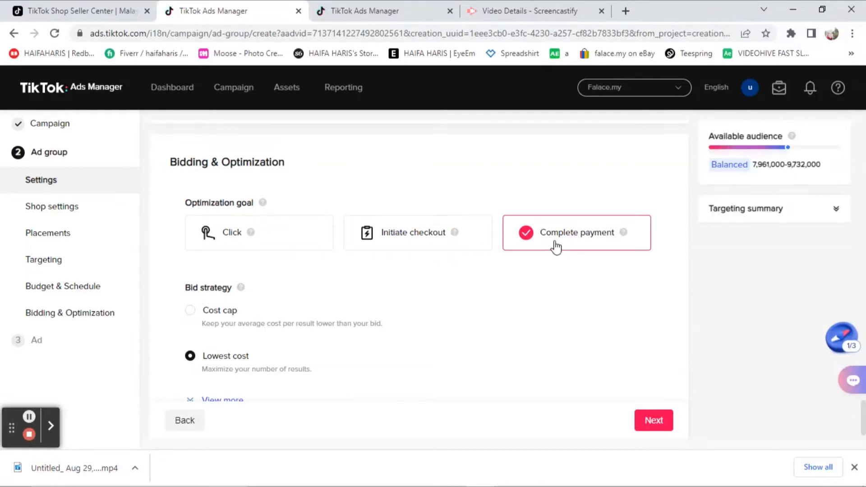
{"action": "left_click", "coordinate": [423, 244]}
{"action": "left_click", "coordinate": [561, 242]}
{"action": "scroll", "coordinate": [358, 299], "scroll_direction": "down", "scroll_amount": 1}
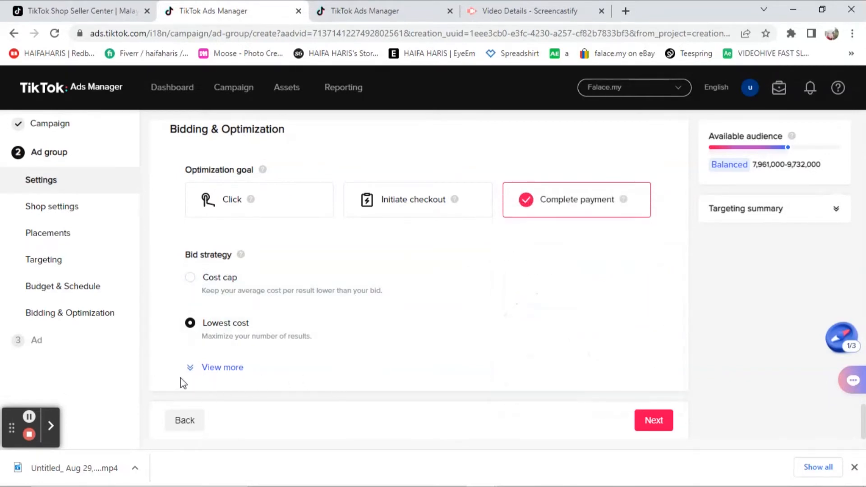
- Expand the additional bidding settings to review the billing event and delivery type, and try to continue to the ad stage
{"action": "left_click", "coordinate": [193, 368]}
{"action": "scroll", "coordinate": [356, 369], "scroll_direction": "down", "scroll_amount": 1}
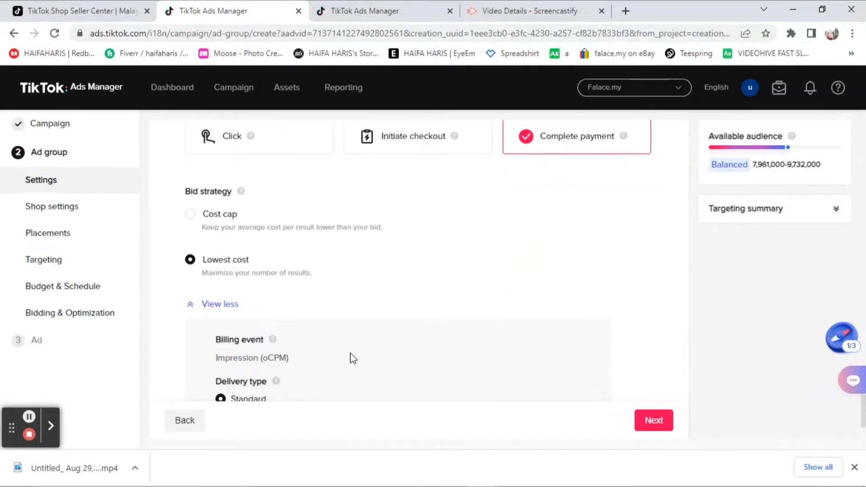
{"action": "scroll", "coordinate": [349, 348], "scroll_direction": "down", "scroll_amount": 1}
{"action": "scroll", "coordinate": [332, 332], "scroll_direction": "down", "scroll_amount": 1}
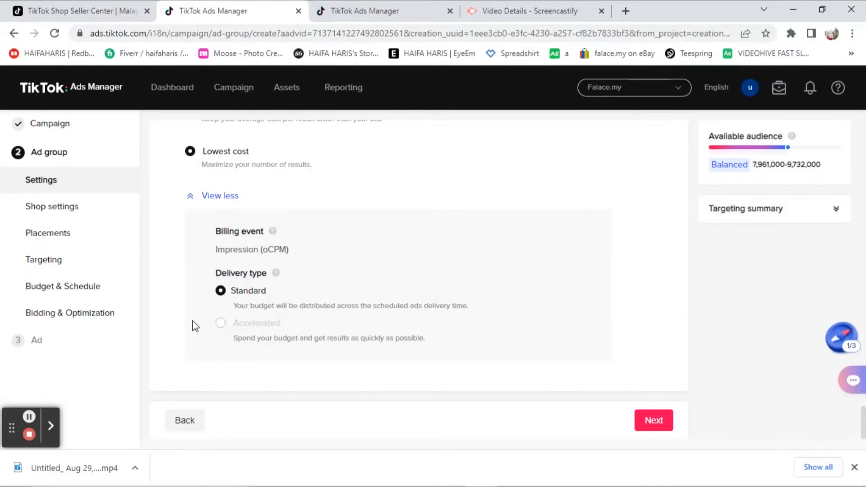
{"action": "left_click", "coordinate": [653, 421]}
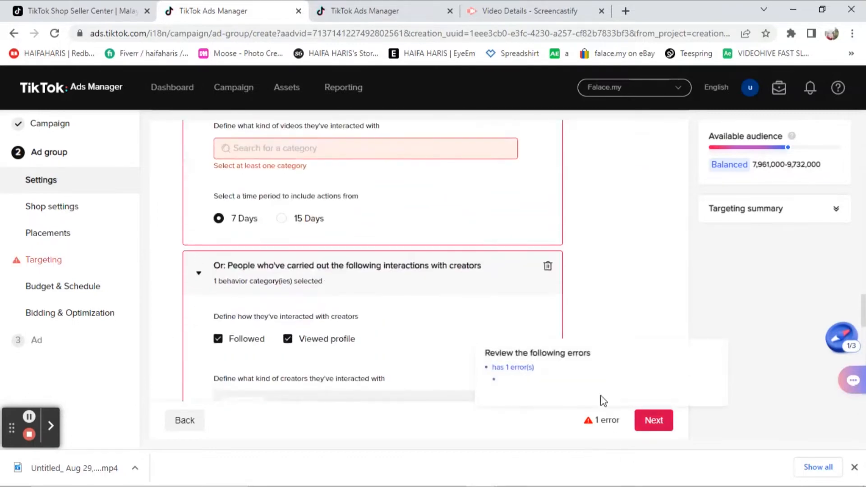
- Choose Family & Relationships as the category of videos people have interacted with
{"action": "scroll", "coordinate": [317, 212], "scroll_direction": "up", "scroll_amount": 1}
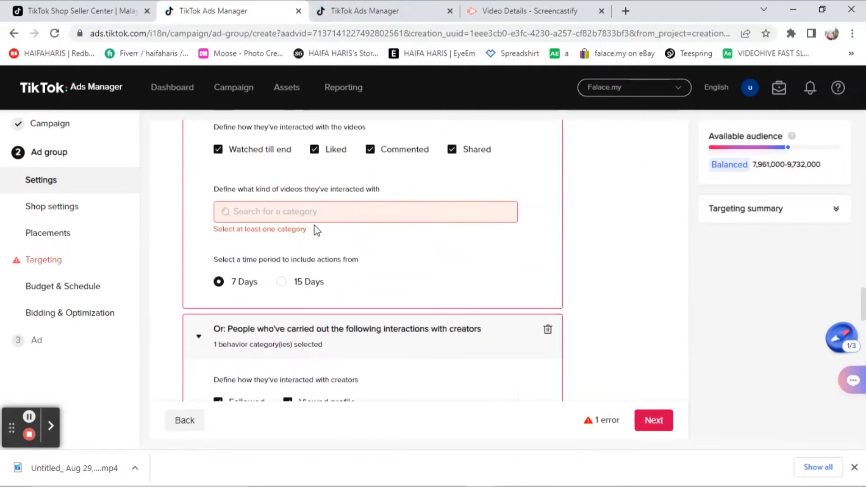
{"action": "left_click", "coordinate": [298, 215]}
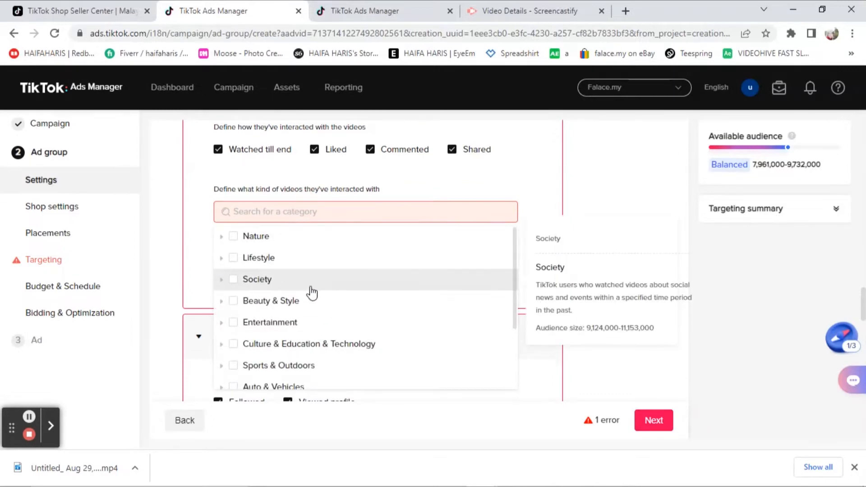
{"action": "scroll", "coordinate": [312, 293], "scroll_direction": "down", "scroll_amount": 1}
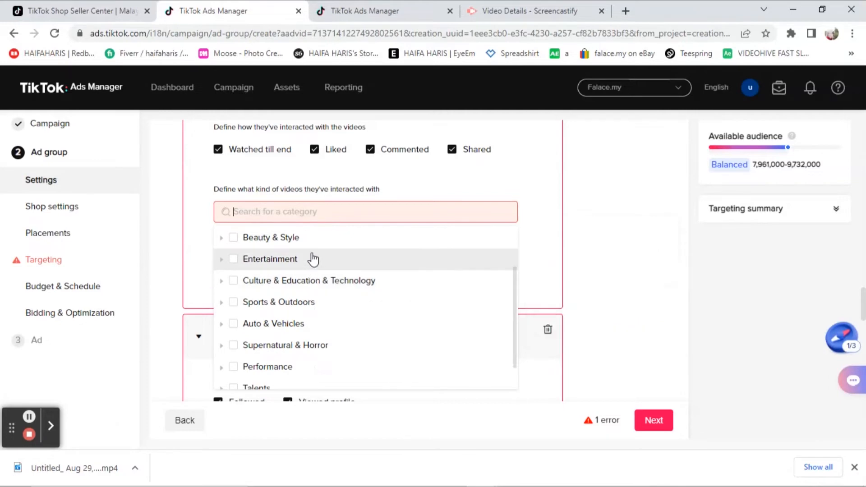
{"action": "mouse_move", "coordinate": [314, 267]}
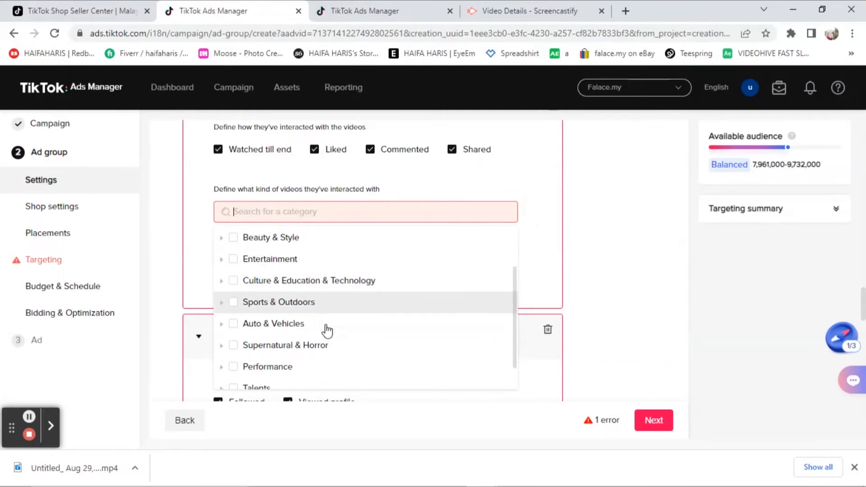
{"action": "mouse_move", "coordinate": [329, 332]}
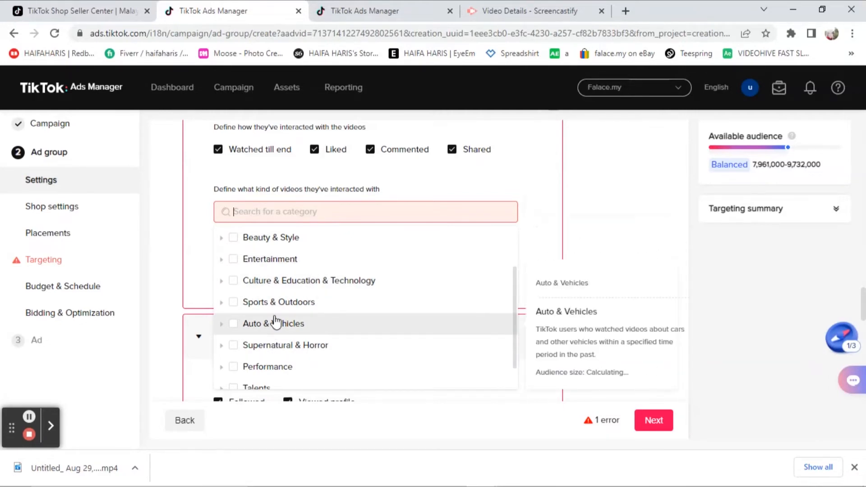
{"action": "scroll", "coordinate": [289, 311], "scroll_direction": "up", "scroll_amount": 1}
{"action": "scroll", "coordinate": [289, 310], "scroll_direction": "up", "scroll_amount": 1}
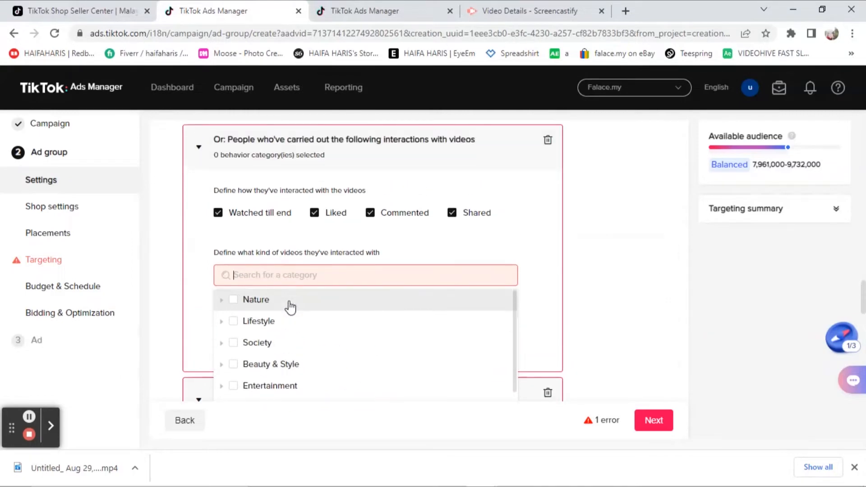
{"action": "scroll", "coordinate": [290, 309], "scroll_direction": "down", "scroll_amount": 2}
{"action": "scroll", "coordinate": [293, 324], "scroll_direction": "down", "scroll_amount": 3}
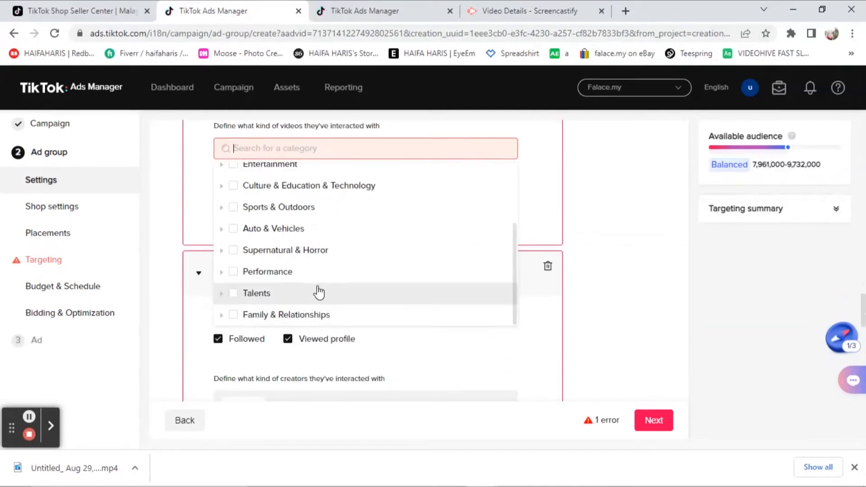
{"action": "left_click", "coordinate": [295, 318]}
{"action": "left_click", "coordinate": [591, 199]}
{"action": "scroll", "coordinate": [611, 400], "scroll_direction": "down", "scroll_amount": 4}
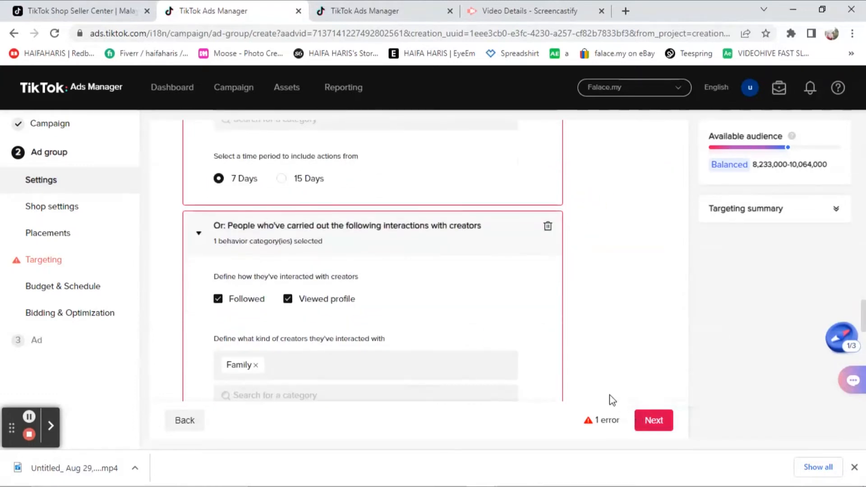
- Add Nature and Lifestyle to the categories in the video interaction targeting
{"action": "scroll", "coordinate": [563, 351], "scroll_direction": "up", "scroll_amount": 7}
{"action": "scroll", "coordinate": [527, 346], "scroll_direction": "down", "scroll_amount": 2}
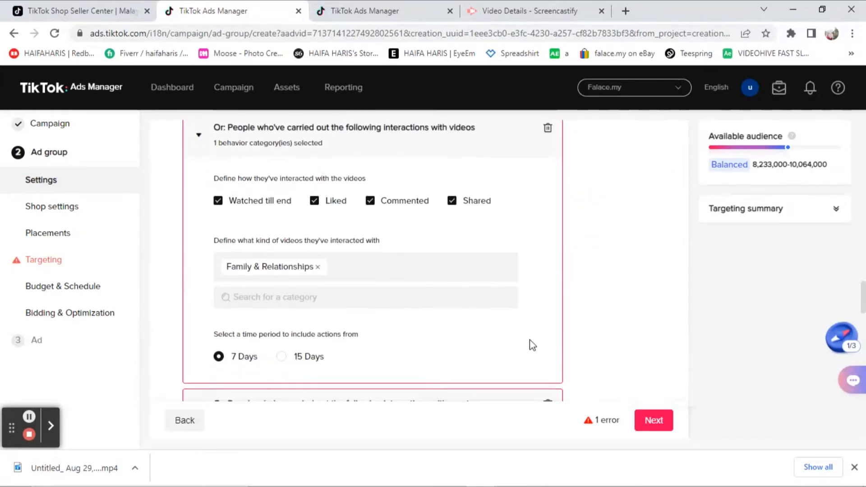
{"action": "left_click", "coordinate": [329, 247]}
{"action": "left_click", "coordinate": [265, 270]}
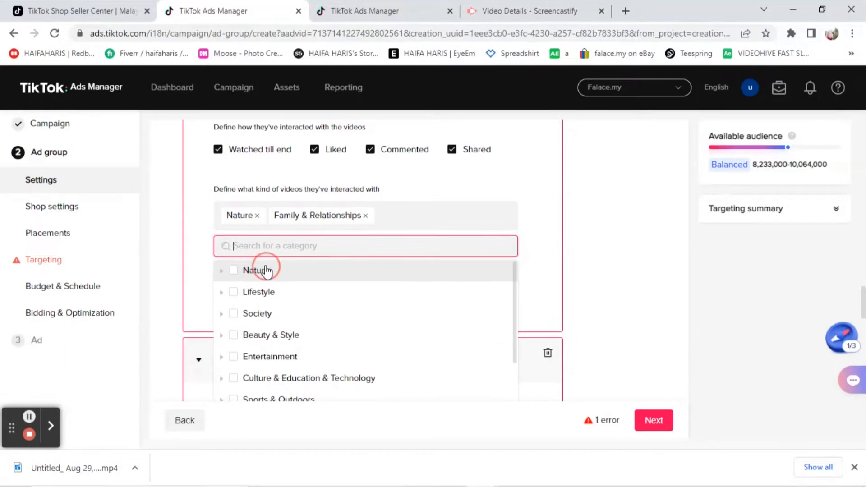
{"action": "left_click", "coordinate": [283, 343]}
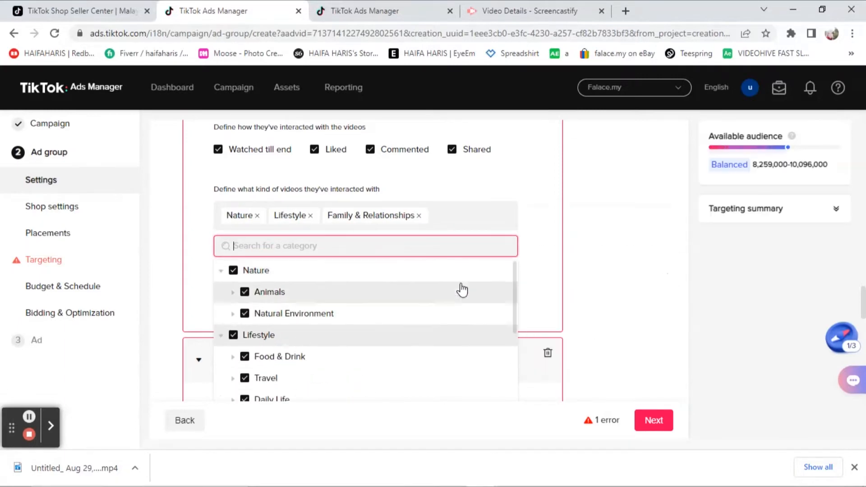
{"action": "left_click", "coordinate": [576, 249]}
{"action": "scroll", "coordinate": [585, 323], "scroll_direction": "down", "scroll_amount": 4}
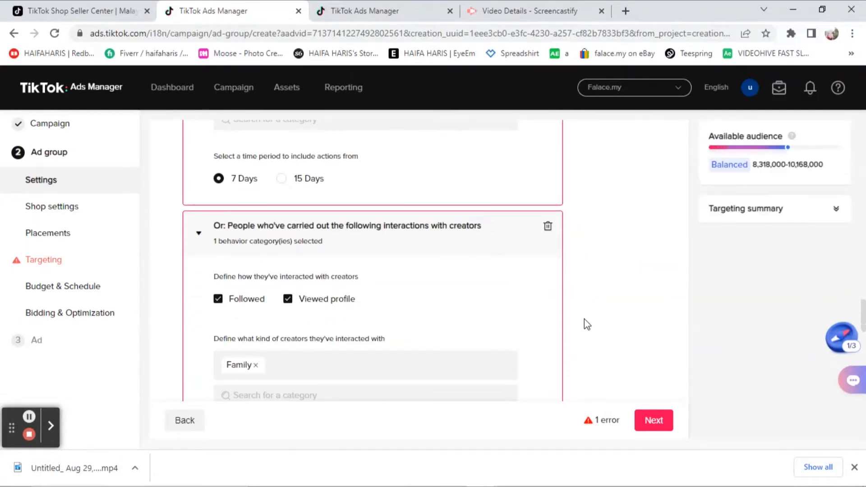
- Continue from the ad group to the ad stage and look over the ad name, product and creative sections
{"action": "scroll", "coordinate": [609, 352], "scroll_direction": "down", "scroll_amount": 3}
{"action": "left_click", "coordinate": [649, 422]}
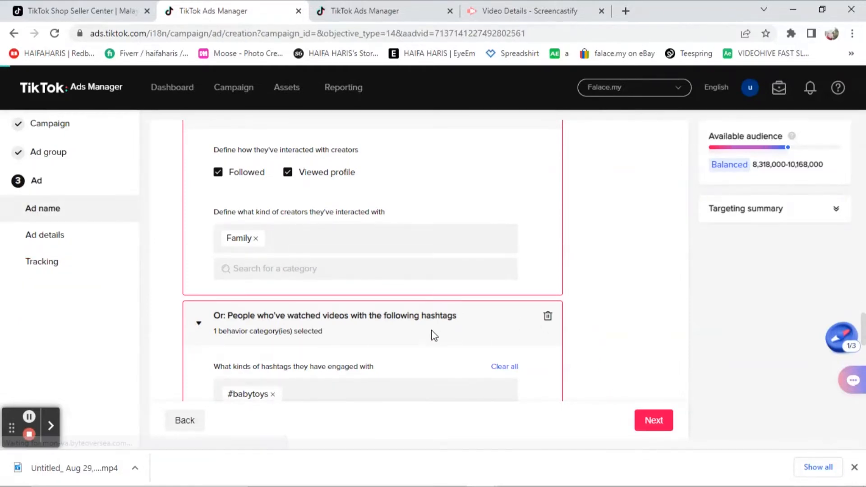
{"action": "scroll", "coordinate": [614, 316], "scroll_direction": "down", "scroll_amount": 2}
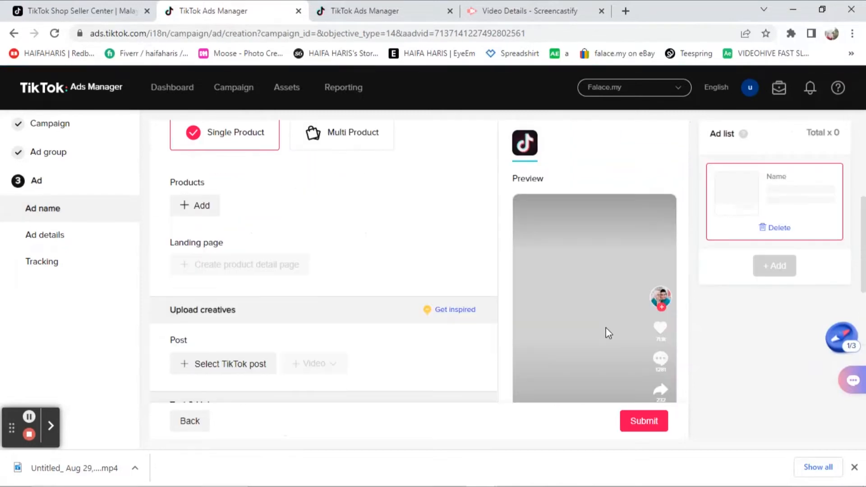
{"action": "scroll", "coordinate": [429, 321], "scroll_direction": "up", "scroll_amount": 1}
{"action": "scroll", "coordinate": [432, 324], "scroll_direction": "up", "scroll_amount": 3}
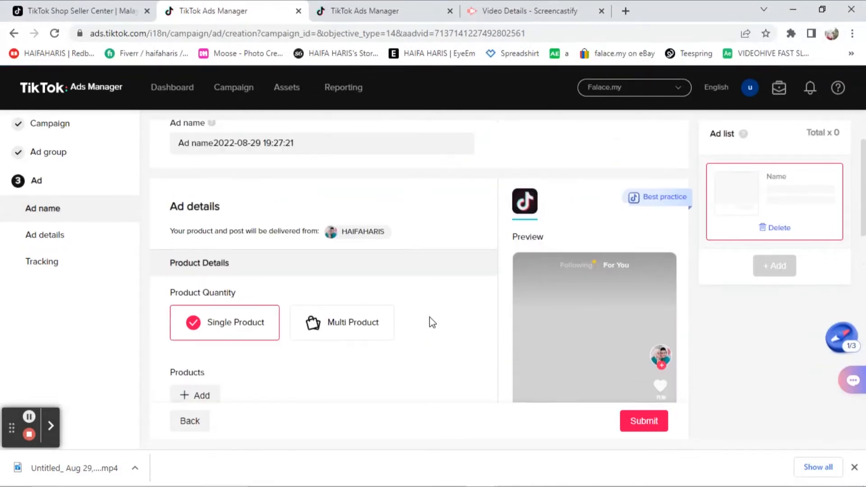
{"action": "scroll", "coordinate": [430, 321], "scroll_direction": "down", "scroll_amount": 2}
{"action": "scroll", "coordinate": [386, 294], "scroll_direction": "down", "scroll_amount": 6}
{"action": "scroll", "coordinate": [453, 311], "scroll_direction": "up", "scroll_amount": 7}
{"action": "scroll", "coordinate": [269, 300], "scroll_direction": "up", "scroll_amount": 3}
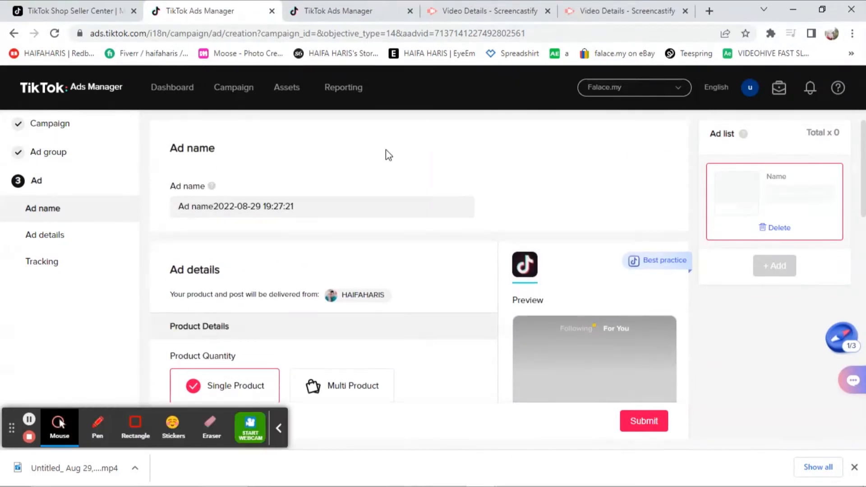
- Rename the ad as "merdeka test1"
{"action": "left_click", "coordinate": [273, 429]}
{"action": "double_click", "coordinate": [222, 150]}
{"action": "left_click", "coordinate": [273, 152]}
{"action": "left_click", "coordinate": [299, 211]}
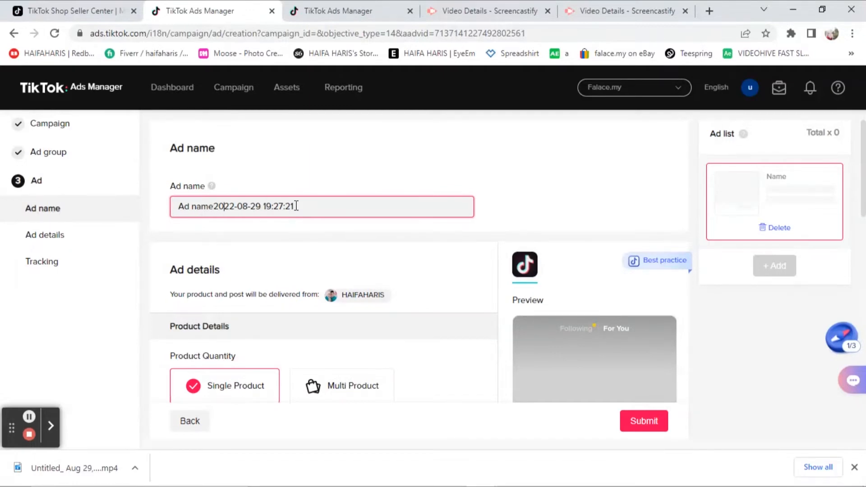
{"action": "left_click_drag", "start_coordinate": [296, 206], "coordinate": [96, 194]}
{"action": "type", "text": "mlrdeka test"}
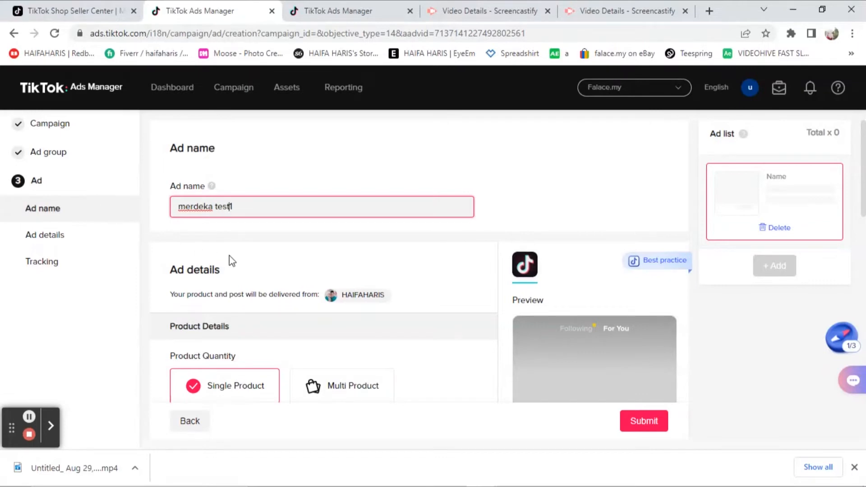
{"action": "left_click", "coordinate": [243, 243]}
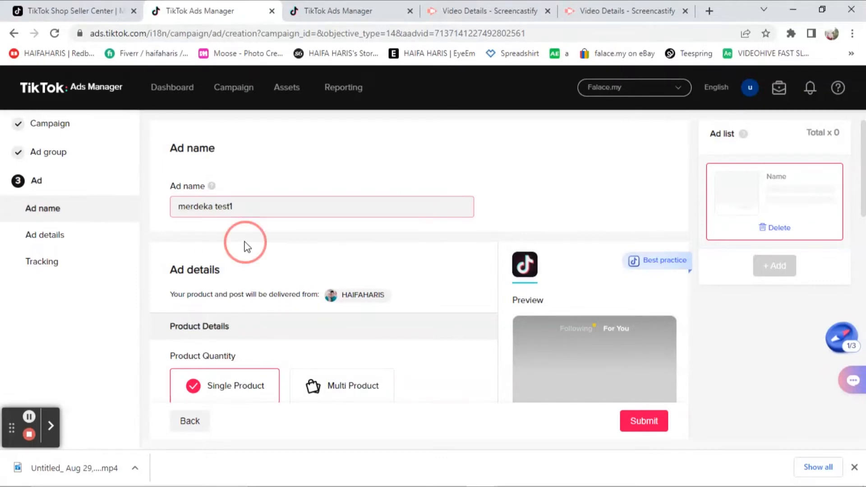
- Set the product quantity in the ad's product details to Multi Product
{"action": "scroll", "coordinate": [364, 302], "scroll_direction": "down", "scroll_amount": 1}
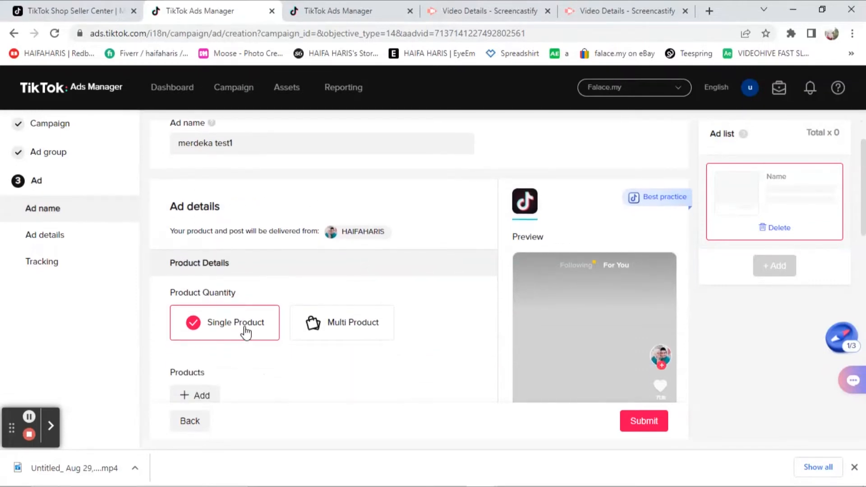
{"action": "scroll", "coordinate": [253, 315], "scroll_direction": "down", "scroll_amount": 1}
{"action": "left_click", "coordinate": [324, 263]}
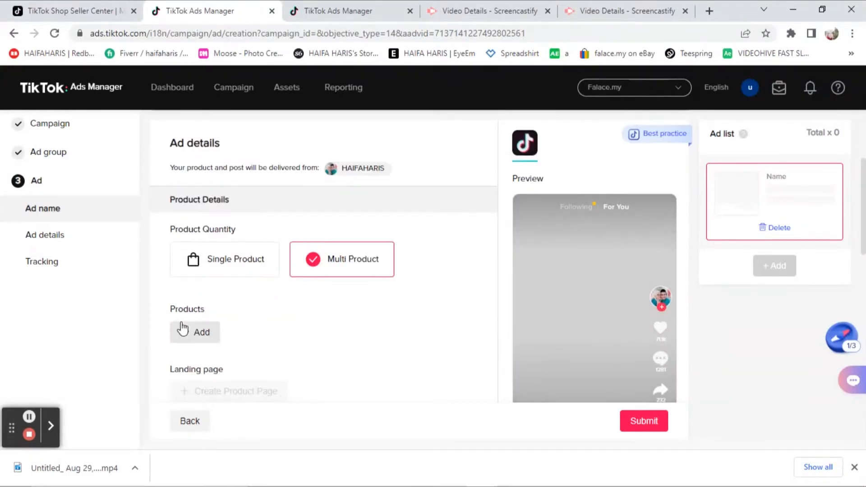
{"action": "scroll", "coordinate": [328, 239], "scroll_direction": "down", "scroll_amount": 2}
{"action": "left_click", "coordinate": [195, 205]}
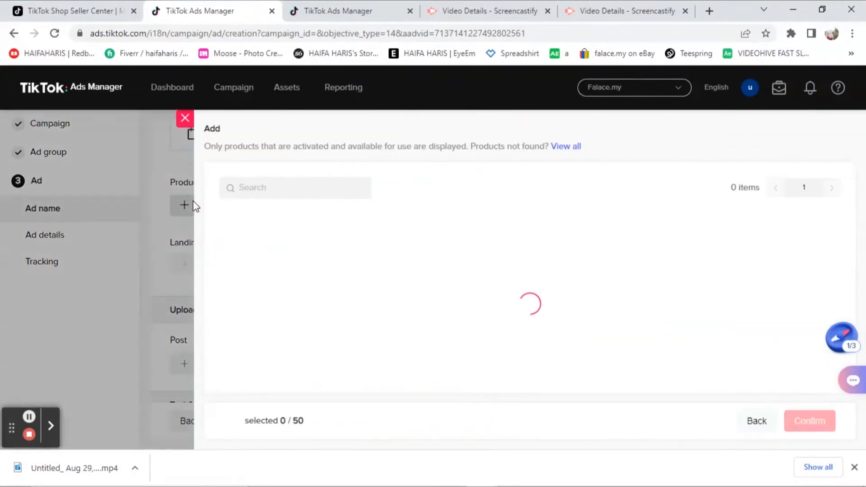
{"action": "scroll", "coordinate": [343, 295], "scroll_direction": "down", "scroll_amount": 2}
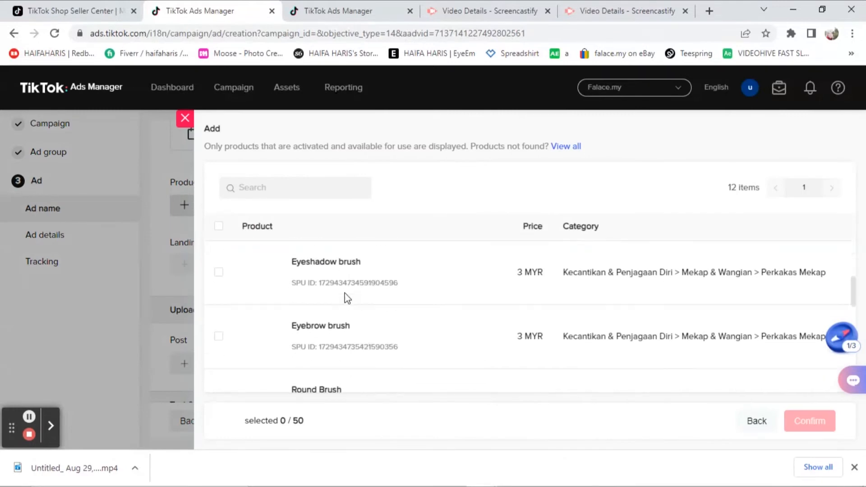
{"action": "scroll", "coordinate": [347, 293], "scroll_direction": "down", "scroll_amount": 3}
{"action": "scroll", "coordinate": [380, 339], "scroll_direction": "up", "scroll_amount": 1}
{"action": "scroll", "coordinate": [341, 338], "scroll_direction": "down", "scroll_amount": 1}
{"action": "left_click", "coordinate": [219, 357]}
{"action": "scroll", "coordinate": [328, 316], "scroll_direction": "up", "scroll_amount": 10}
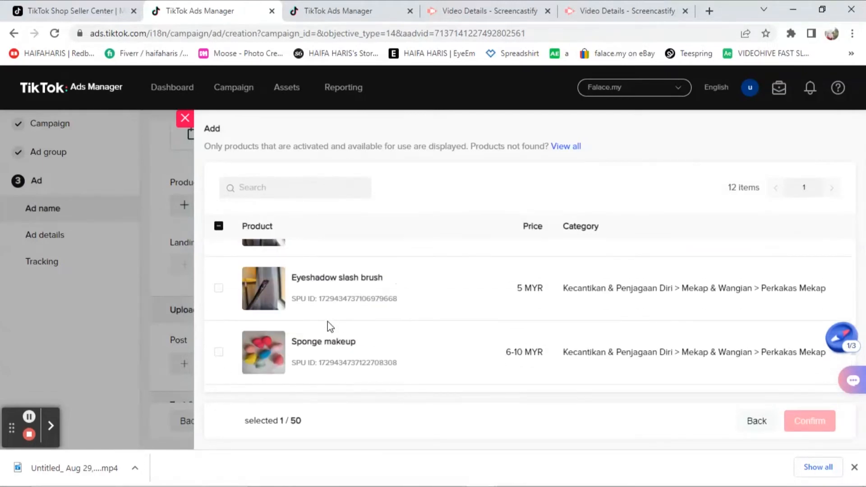
{"action": "left_click", "coordinate": [104, 302]}
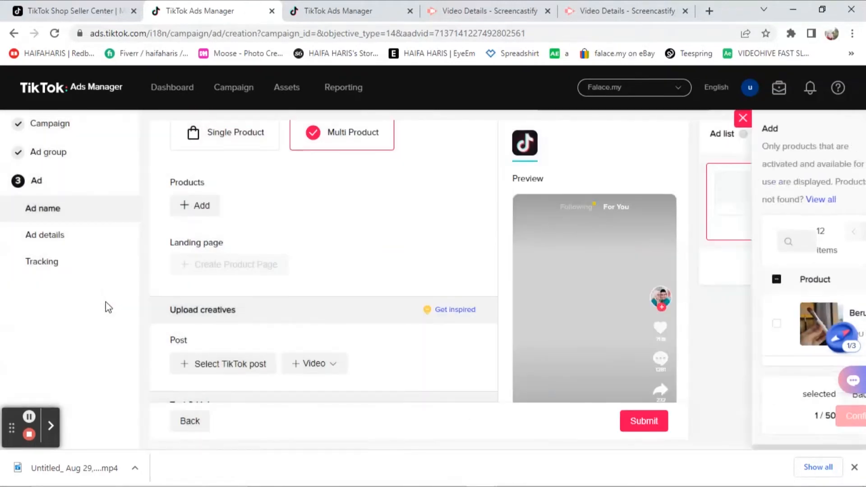
- Open the ad's product selection and select AIR PUMP ELECTRIC FOR SWIMMINGPOOL and the Makeup brush set near the end of the list
{"action": "scroll", "coordinate": [203, 266], "scroll_direction": "up", "scroll_amount": 2}
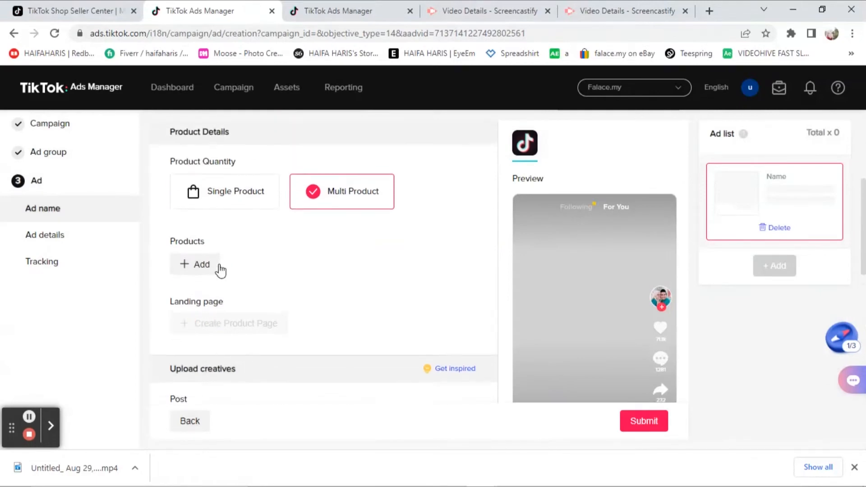
{"action": "left_click", "coordinate": [196, 273]}
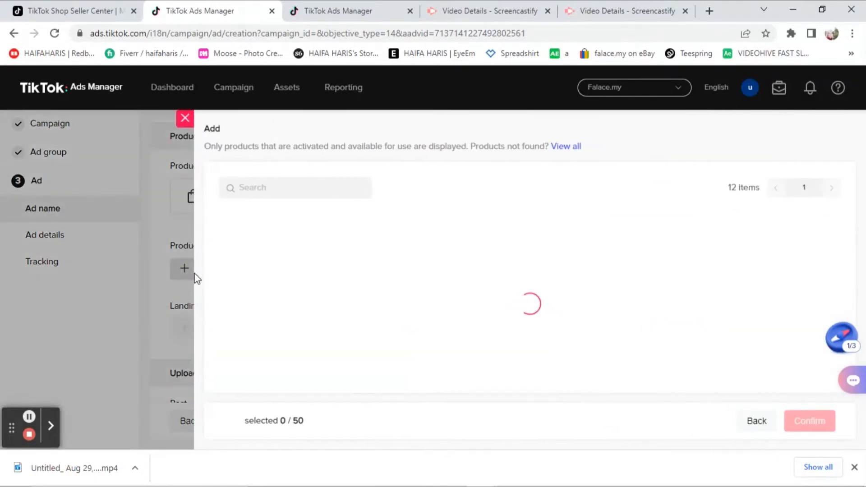
{"action": "scroll", "coordinate": [350, 286], "scroll_direction": "down", "scroll_amount": 10}
{"action": "scroll", "coordinate": [344, 314], "scroll_direction": "down", "scroll_amount": 3}
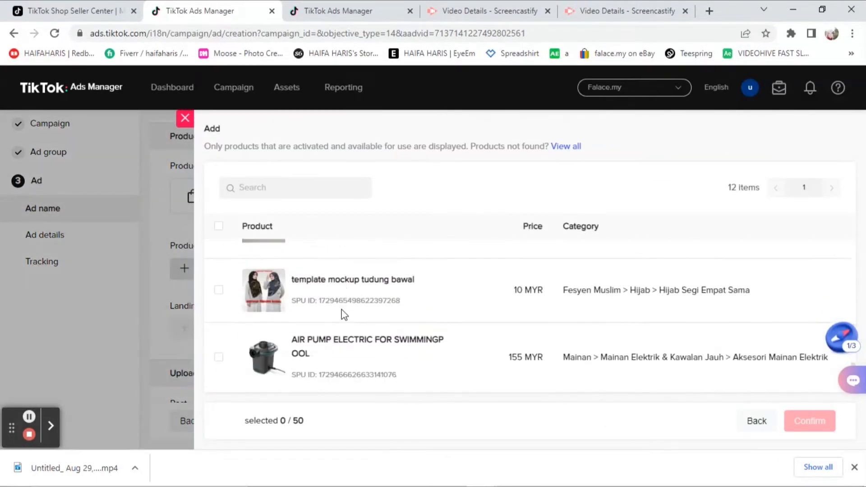
{"action": "left_click", "coordinate": [224, 361]}
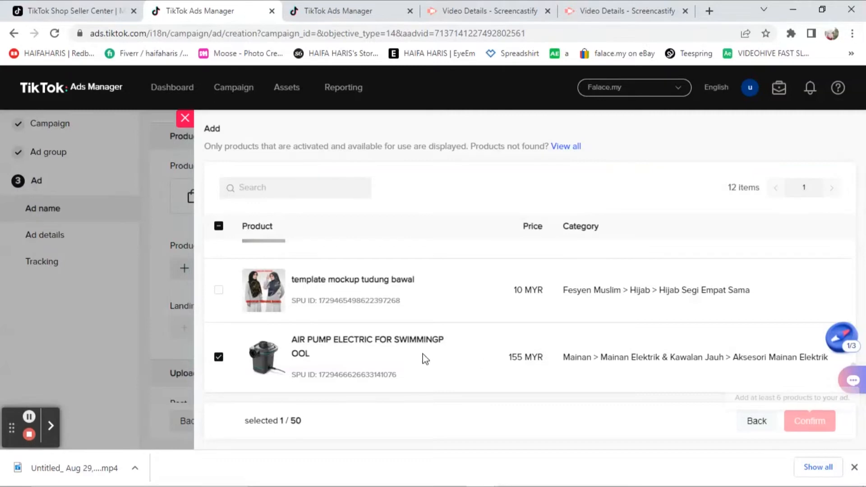
{"action": "scroll", "coordinate": [333, 347], "scroll_direction": "up", "scroll_amount": 3}
{"action": "scroll", "coordinate": [234, 334], "scroll_direction": "down", "scroll_amount": 3}
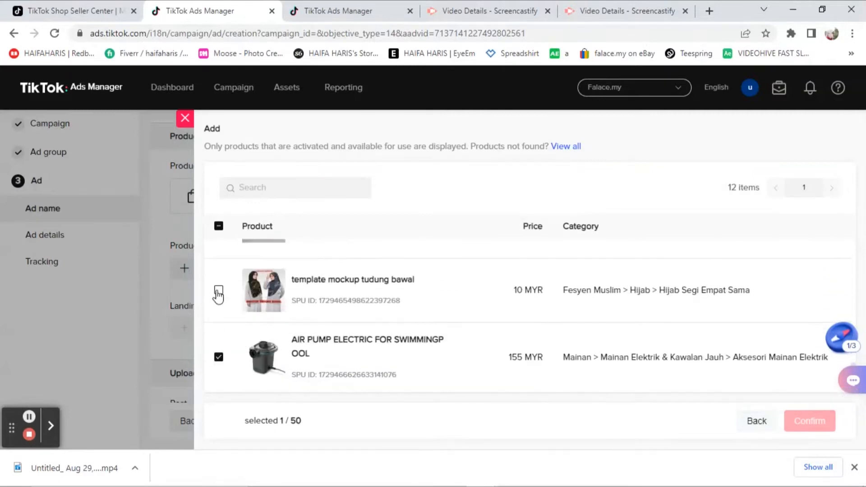
{"action": "scroll", "coordinate": [223, 309], "scroll_direction": "up", "scroll_amount": 1}
{"action": "left_click", "coordinate": [218, 290]}
- Add Sponge makeup, Eyeshadow slash brush, Round Brush, Eyebrow brush and the adjacent Eyeshadow brush to the product selection
{"action": "scroll", "coordinate": [222, 334], "scroll_direction": "down", "scroll_amount": 2}
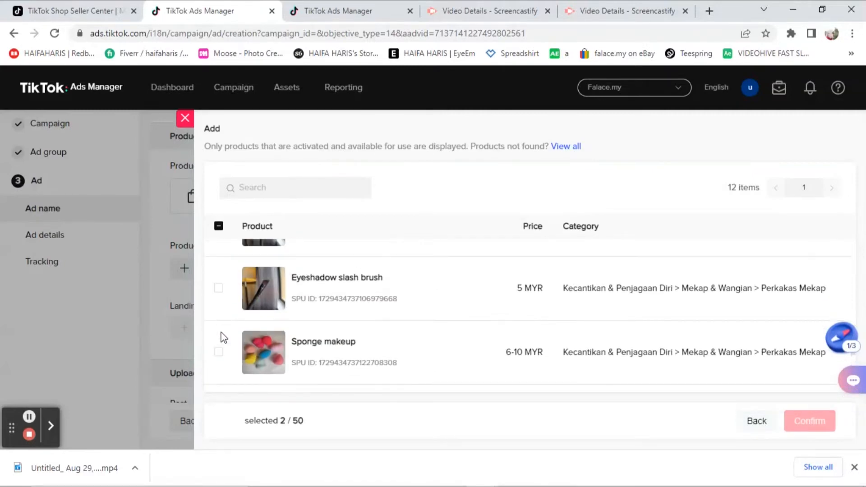
{"action": "left_click", "coordinate": [219, 353]}
{"action": "left_click", "coordinate": [219, 288]}
{"action": "scroll", "coordinate": [228, 325], "scroll_direction": "up", "scroll_amount": 1}
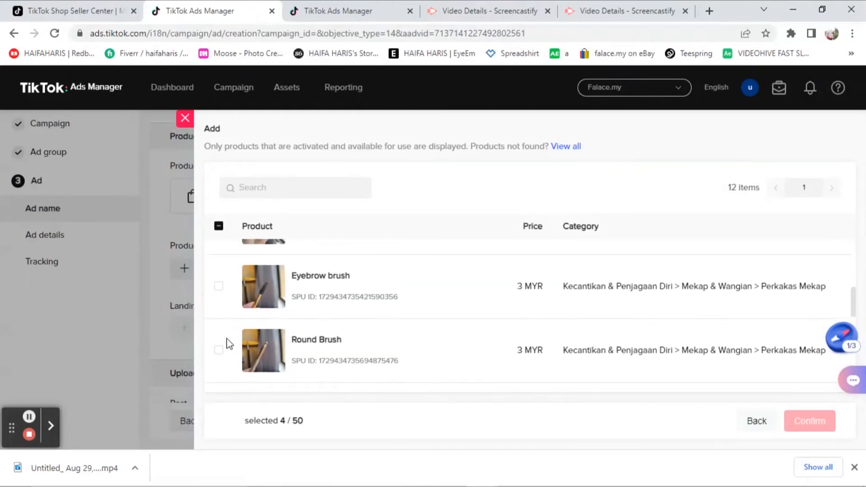
{"action": "left_click", "coordinate": [219, 351]}
{"action": "scroll", "coordinate": [272, 338], "scroll_direction": "up", "scroll_amount": 1}
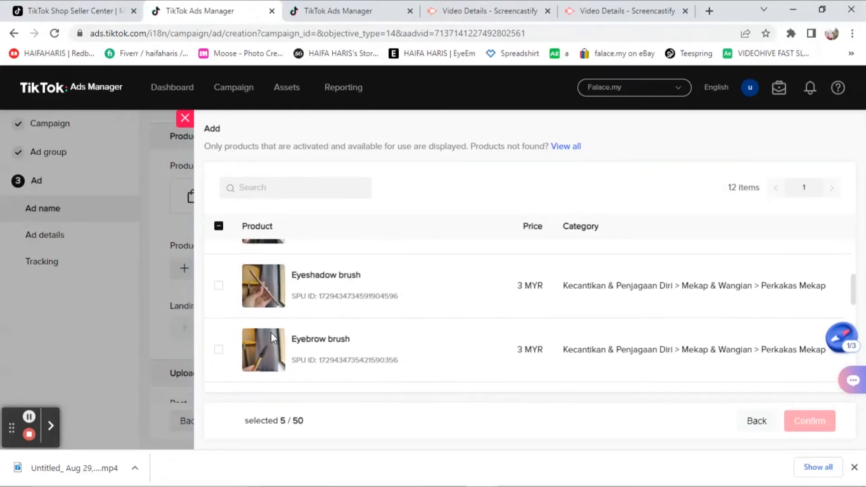
{"action": "left_click", "coordinate": [218, 349]}
{"action": "left_click", "coordinate": [219, 285]}
- Add the remaining Eyeshadow brush, the 18 MYR Makeup brush set and Berus Foundation, and confirm the product selection
{"action": "scroll", "coordinate": [220, 354], "scroll_direction": "up", "scroll_amount": 1}
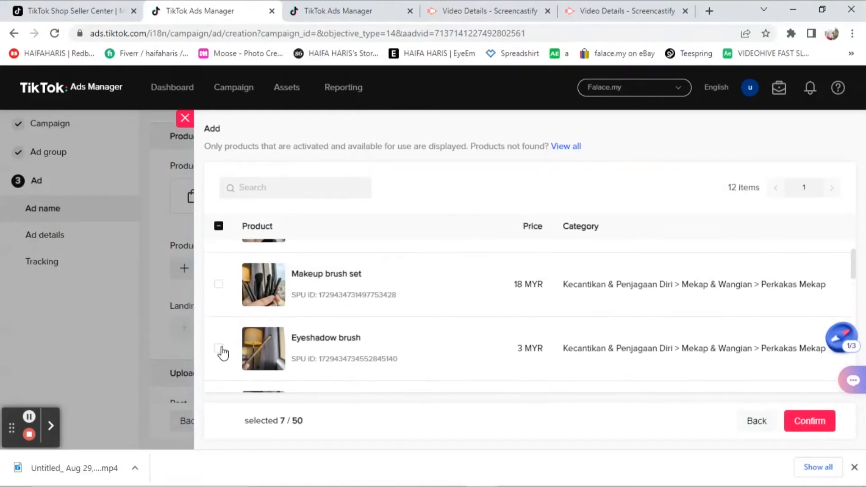
{"action": "left_click", "coordinate": [219, 285]}
{"action": "scroll", "coordinate": [221, 298], "scroll_direction": "up", "scroll_amount": 1}
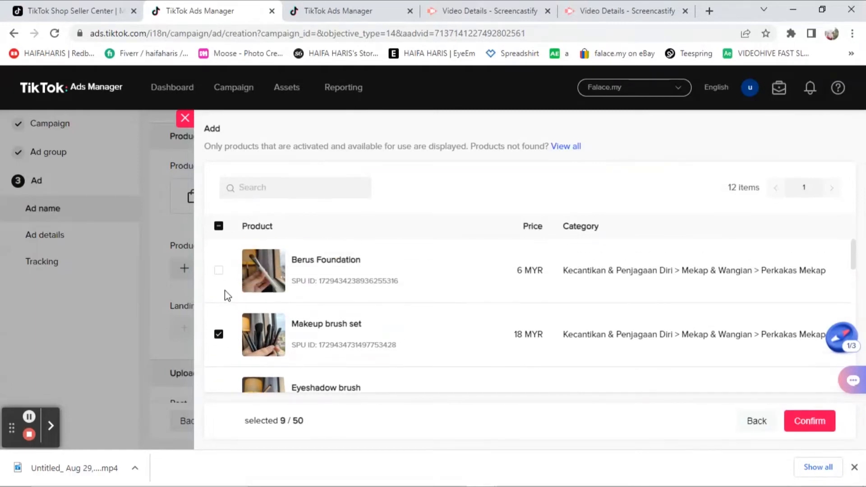
{"action": "left_click", "coordinate": [219, 271]}
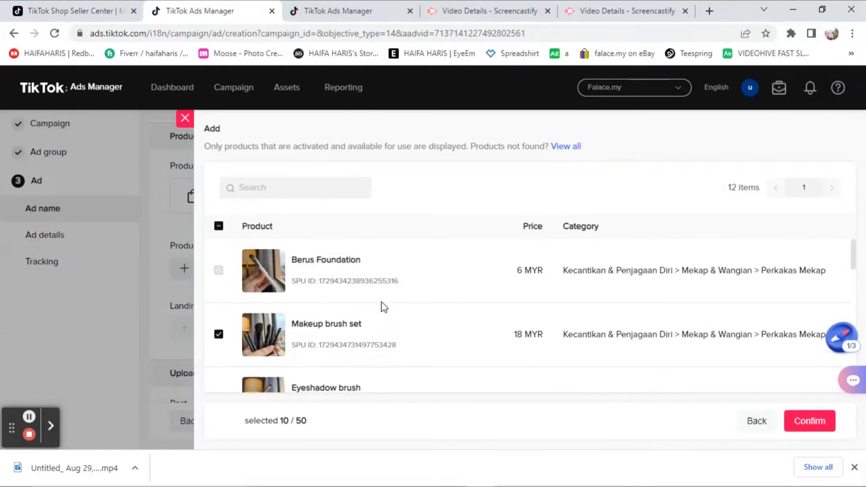
{"action": "left_click", "coordinate": [797, 425]}
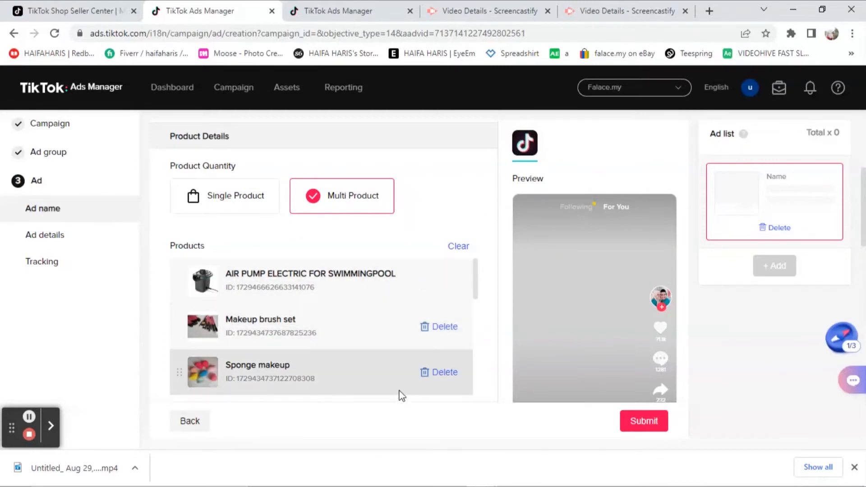
- Look through the ad's selected products and preview its landing page
{"action": "scroll", "coordinate": [336, 372], "scroll_direction": "down", "scroll_amount": 5}
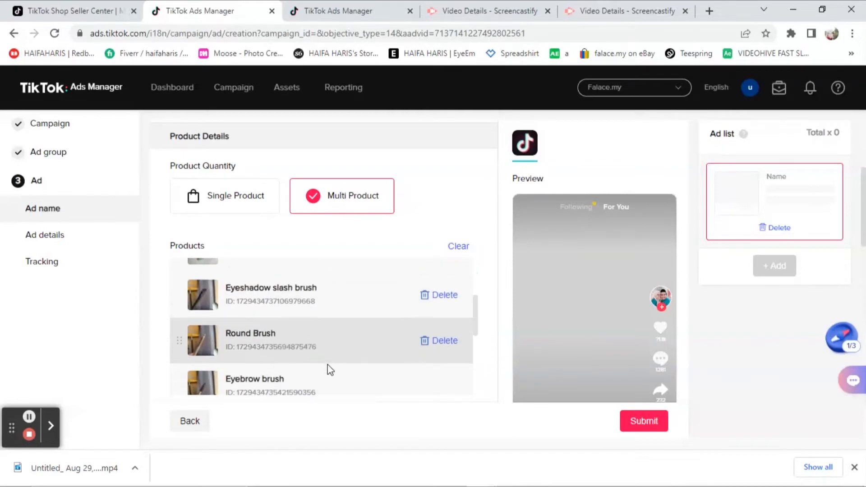
{"action": "scroll", "coordinate": [328, 366], "scroll_direction": "up", "scroll_amount": 5}
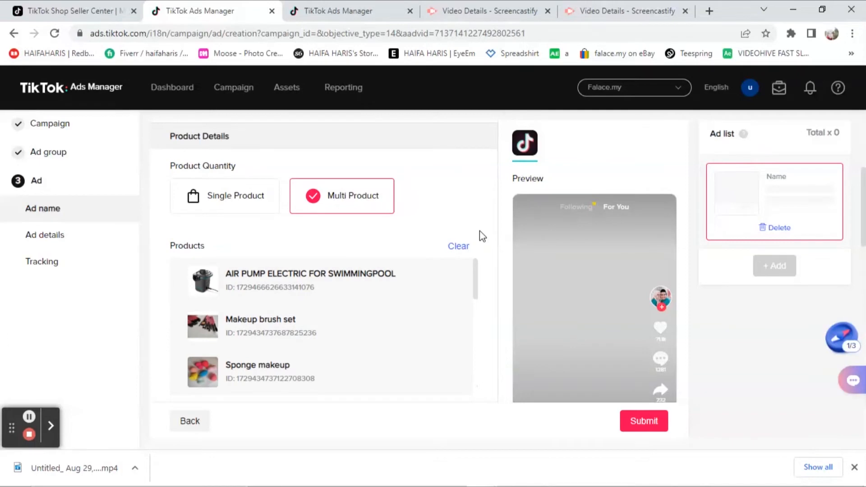
{"action": "scroll", "coordinate": [479, 231], "scroll_direction": "down", "scroll_amount": 1}
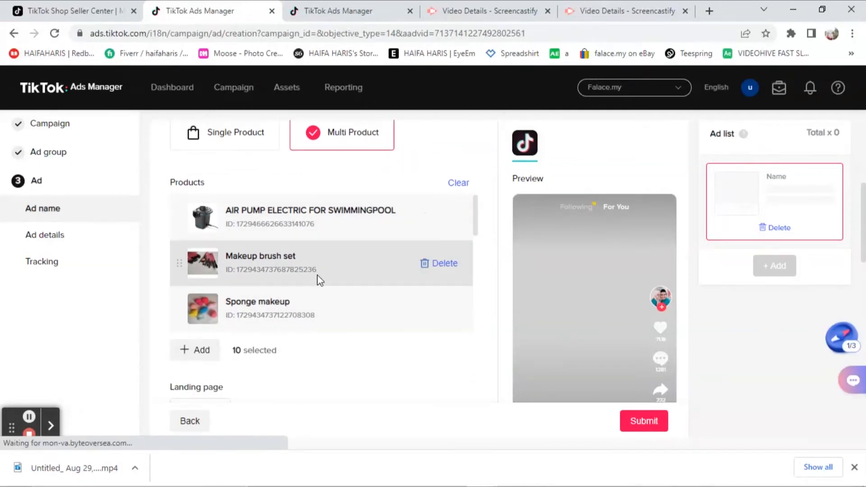
{"action": "scroll", "coordinate": [189, 372], "scroll_direction": "down", "scroll_amount": 2}
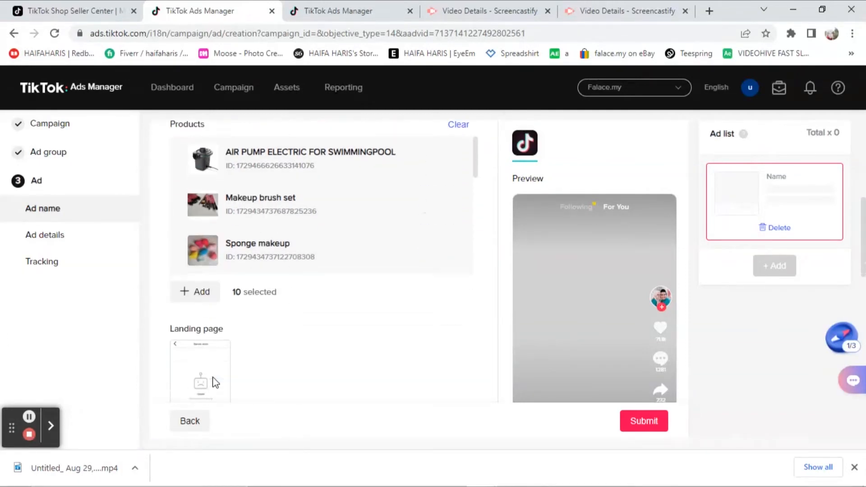
{"action": "scroll", "coordinate": [205, 321], "scroll_direction": "down", "scroll_amount": 2}
{"action": "scroll", "coordinate": [204, 319], "scroll_direction": "up", "scroll_amount": 2}
{"action": "left_click", "coordinate": [205, 309]}
{"action": "left_click", "coordinate": [269, 372]}
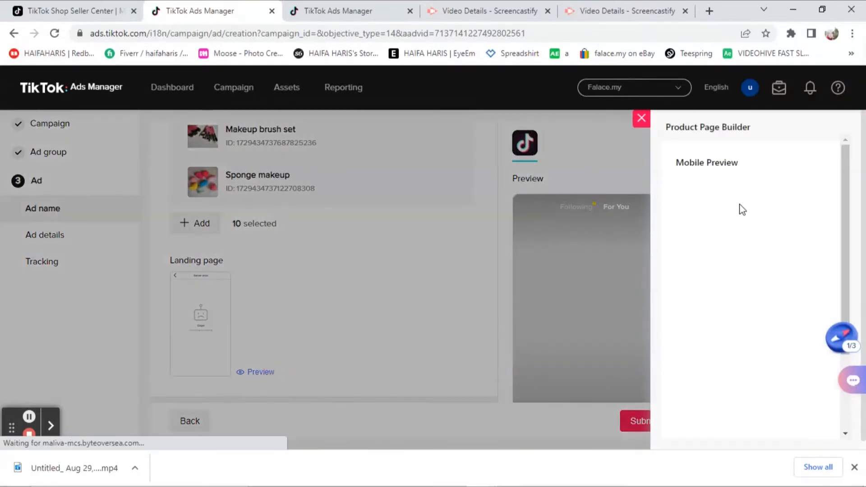
{"action": "left_click_drag", "start_coordinate": [842, 189], "coordinate": [807, 183]}
{"action": "left_click", "coordinate": [641, 118]}
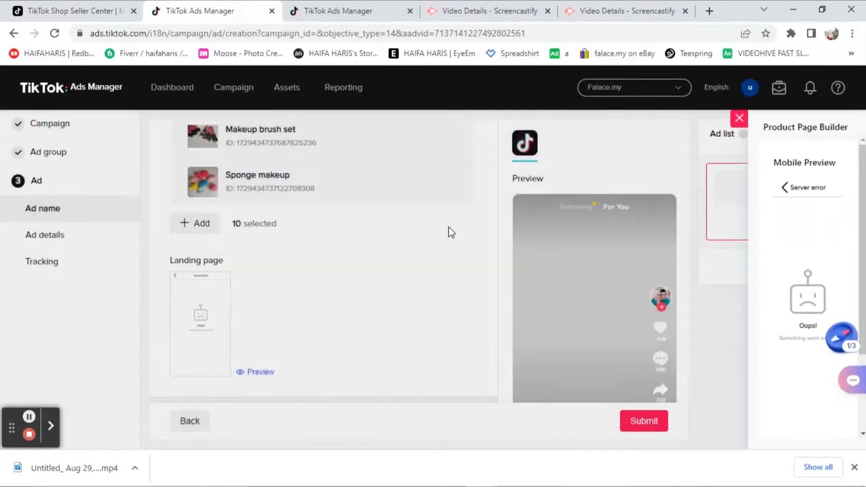
- Use the 47-second air pump video from the existing TikTok posts as the ad's creative
{"action": "scroll", "coordinate": [289, 278], "scroll_direction": "up", "scroll_amount": 1}
{"action": "scroll", "coordinate": [292, 279], "scroll_direction": "down", "scroll_amount": 4}
{"action": "scroll", "coordinate": [291, 278], "scroll_direction": "up", "scroll_amount": 3}
{"action": "scroll", "coordinate": [294, 282], "scroll_direction": "down", "scroll_amount": 4}
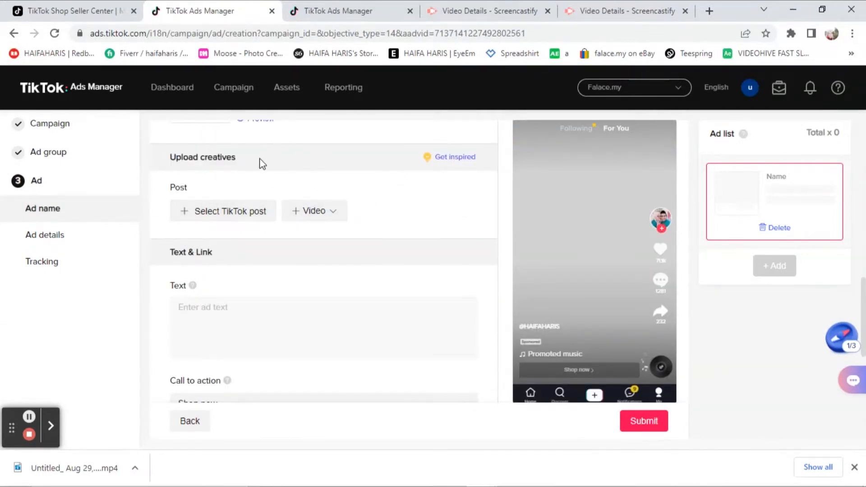
{"action": "left_click", "coordinate": [254, 220]}
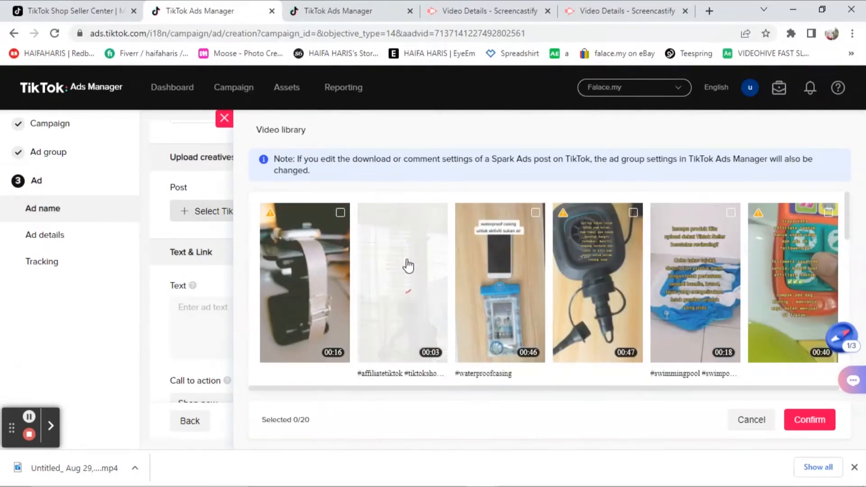
{"action": "left_click", "coordinate": [633, 213]}
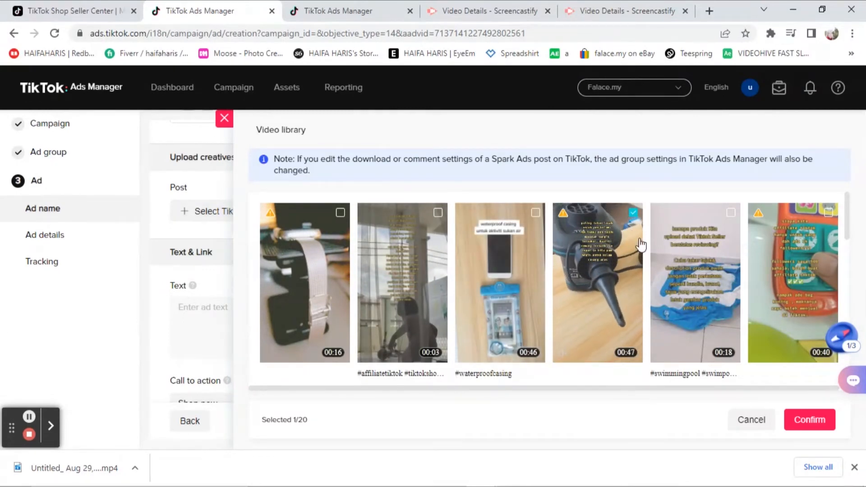
{"action": "left_click", "coordinate": [808, 421]}
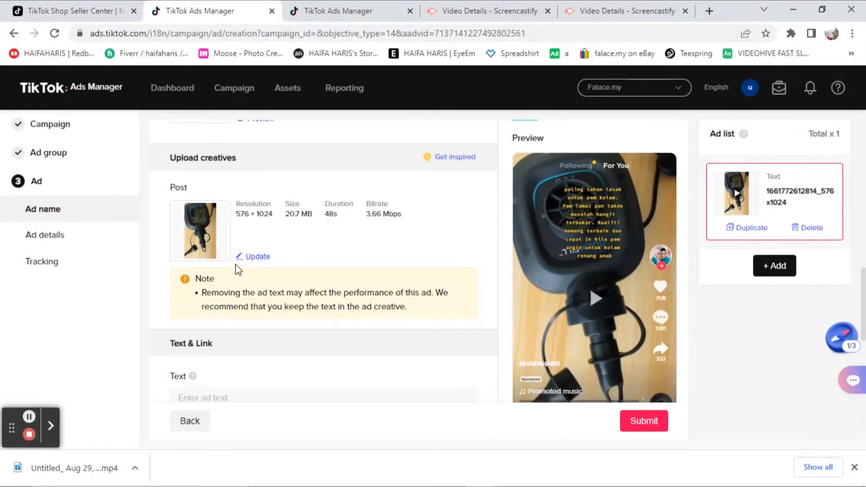
- Look through the creative's update options, the ad text field and the call-to-action choices
{"action": "left_click", "coordinate": [256, 258]}
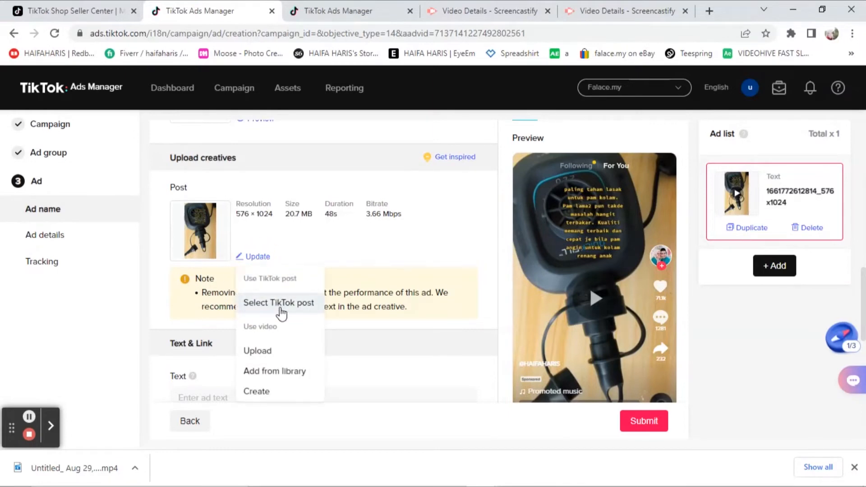
{"action": "left_click", "coordinate": [355, 244]}
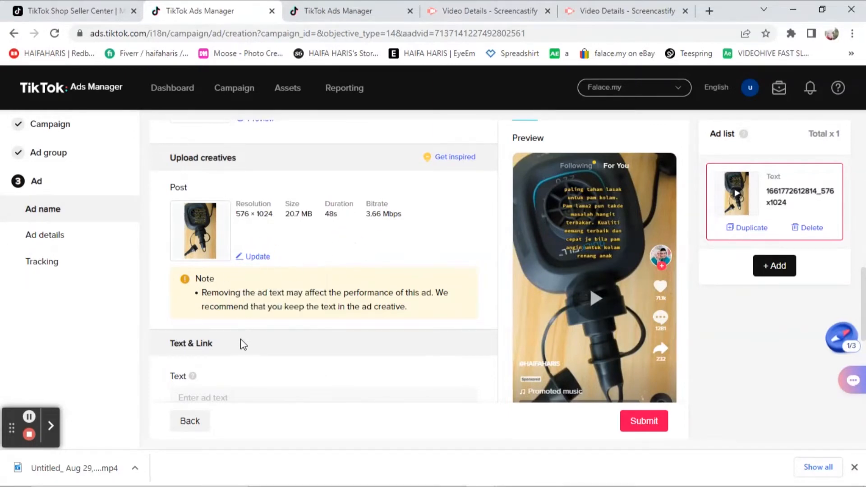
{"action": "scroll", "coordinate": [243, 340], "scroll_direction": "down", "scroll_amount": 4}
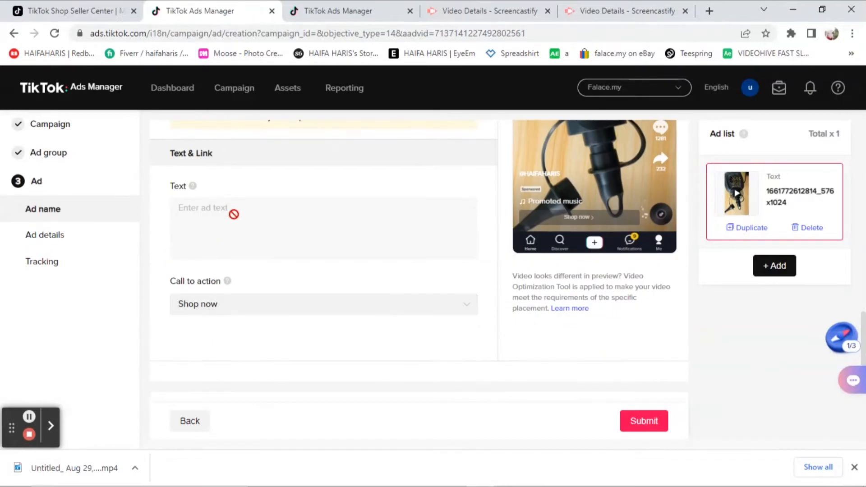
{"action": "left_click", "coordinate": [224, 217]}
{"action": "scroll", "coordinate": [223, 215], "scroll_direction": "up", "scroll_amount": 2}
{"action": "scroll", "coordinate": [222, 227], "scroll_direction": "down", "scroll_amount": 4}
{"action": "scroll", "coordinate": [222, 226], "scroll_direction": "up", "scroll_amount": 3}
{"action": "left_click", "coordinate": [284, 309]}
{"action": "left_click", "coordinate": [253, 379]}
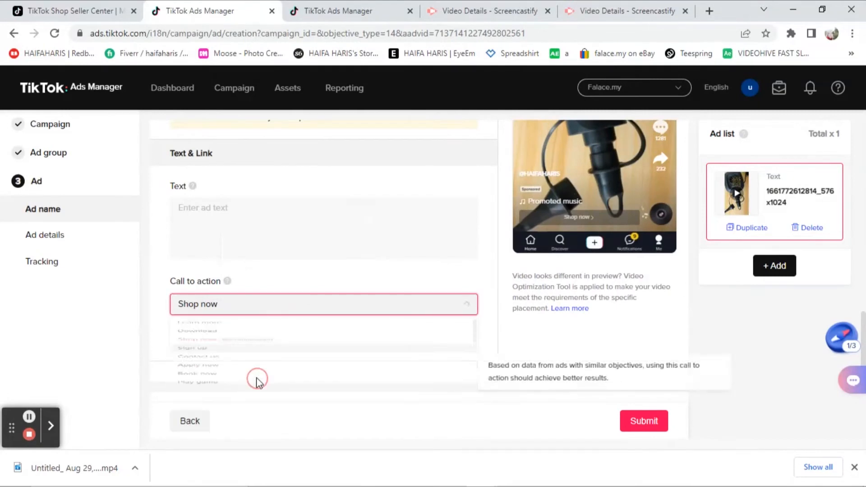
- Examine the impression and click tracking URL fields in the third-party tracking settings
{"action": "scroll", "coordinate": [165, 359], "scroll_direction": "down", "scroll_amount": 3}
{"action": "scroll", "coordinate": [169, 352], "scroll_direction": "down", "scroll_amount": 1}
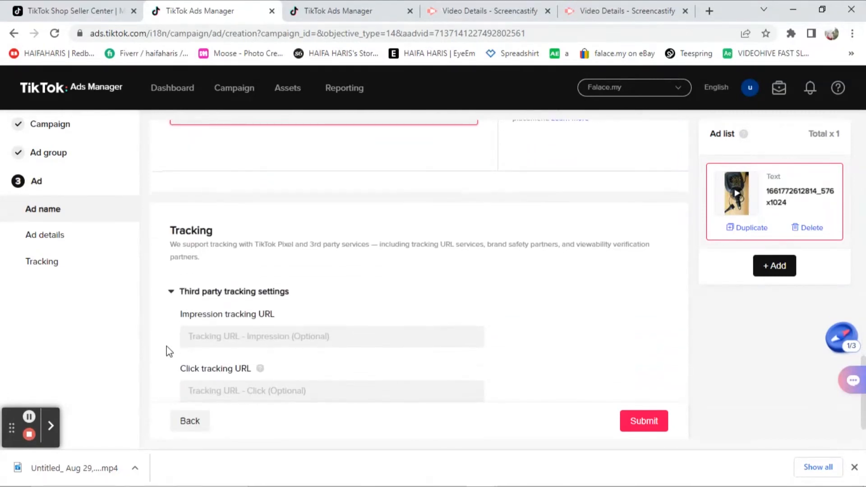
{"action": "left_click", "coordinate": [267, 339]}
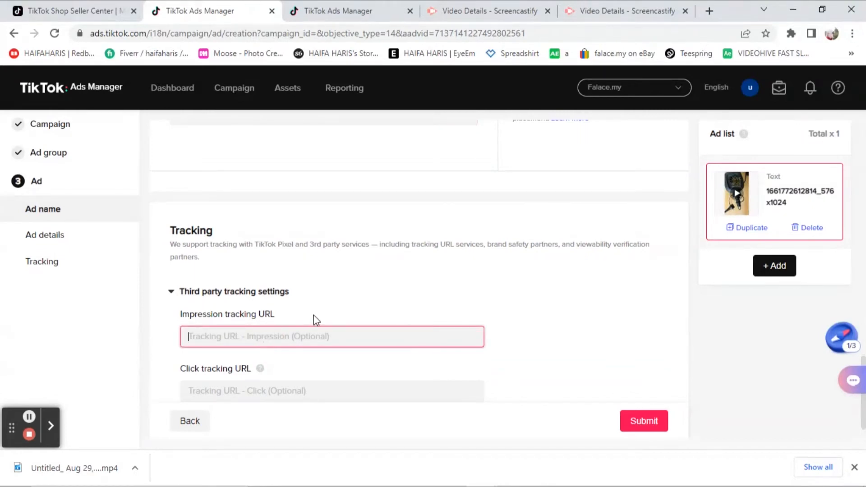
{"action": "scroll", "coordinate": [316, 319], "scroll_direction": "down", "scroll_amount": 1}
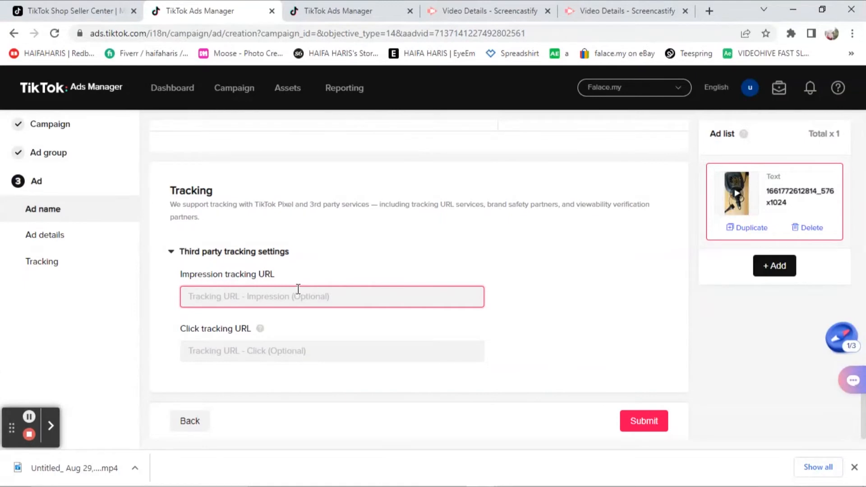
{"action": "left_click", "coordinate": [310, 273]}
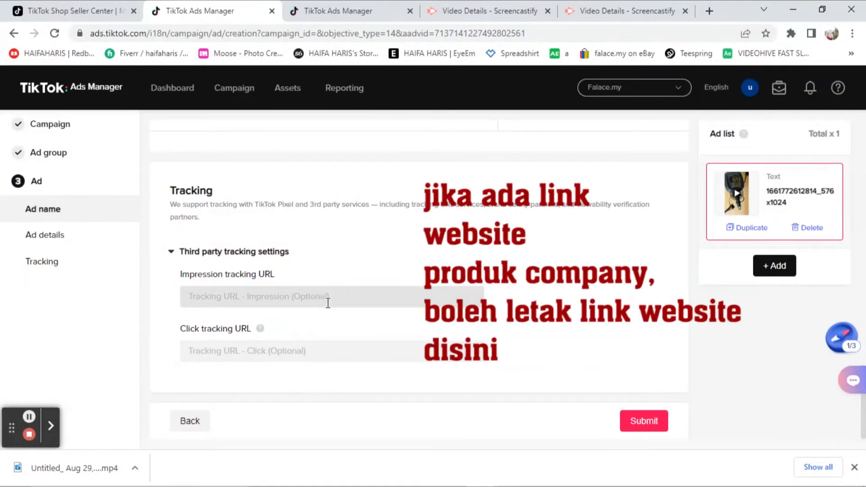
- Review the ad's products, creative and call to action, submit the ad, and proceed to Business Center to add balance
{"action": "scroll", "coordinate": [586, 370], "scroll_direction": "up", "scroll_amount": 10}
{"action": "scroll", "coordinate": [519, 290], "scroll_direction": "down", "scroll_amount": 5}
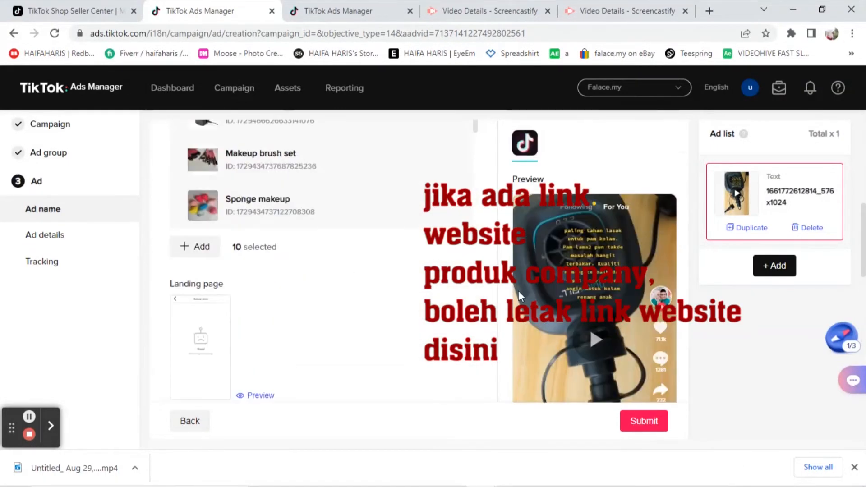
{"action": "scroll", "coordinate": [361, 268], "scroll_direction": "up", "scroll_amount": 5}
{"action": "scroll", "coordinate": [379, 253], "scroll_direction": "down", "scroll_amount": 10}
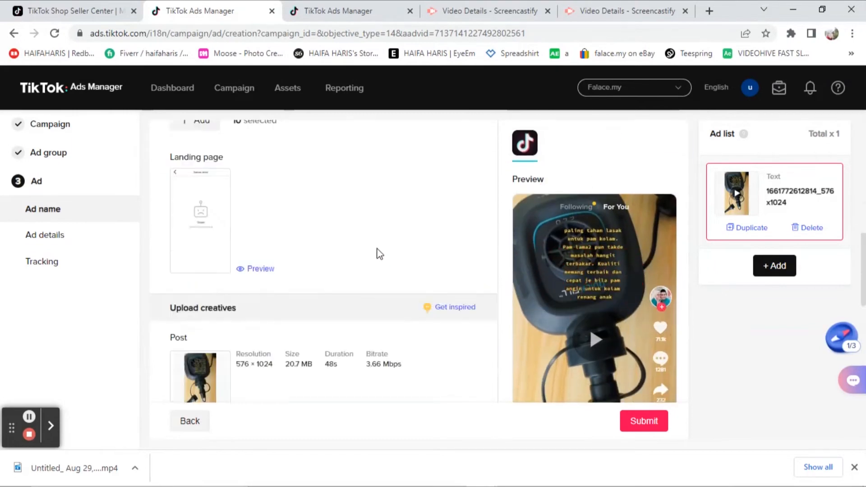
{"action": "scroll", "coordinate": [580, 388], "scroll_direction": "up", "scroll_amount": 4}
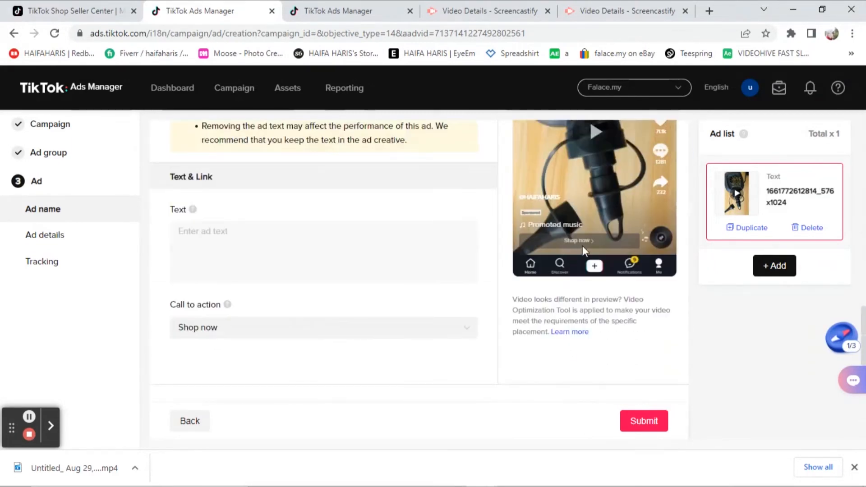
{"action": "left_click", "coordinate": [644, 425]}
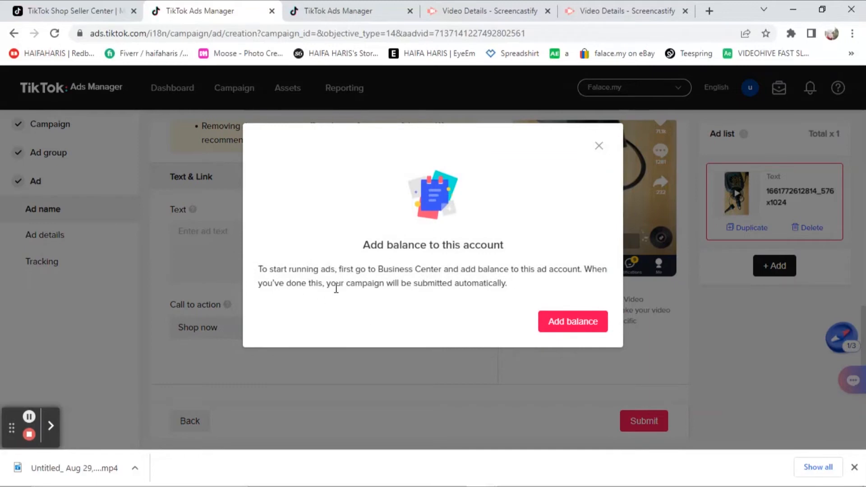
{"action": "left_click", "coordinate": [574, 328]}
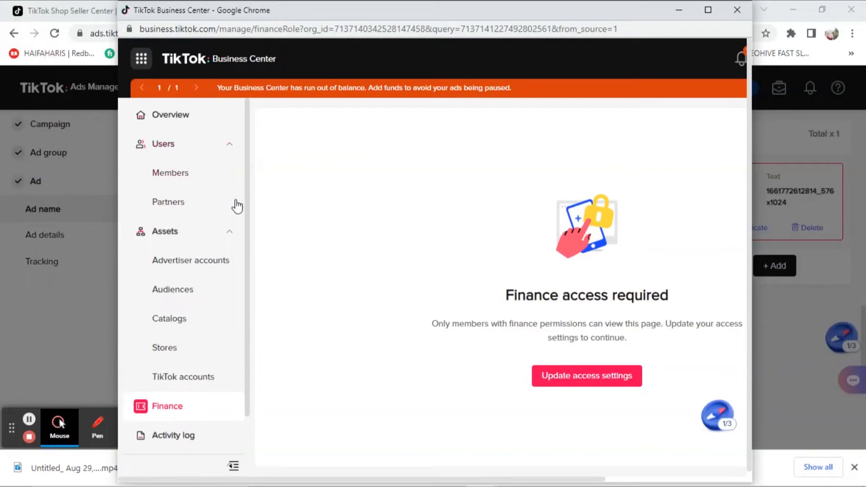
- Update the Business Center access settings to the Finance manager role
{"action": "left_click_drag", "start_coordinate": [248, 232], "coordinate": [246, 334]}
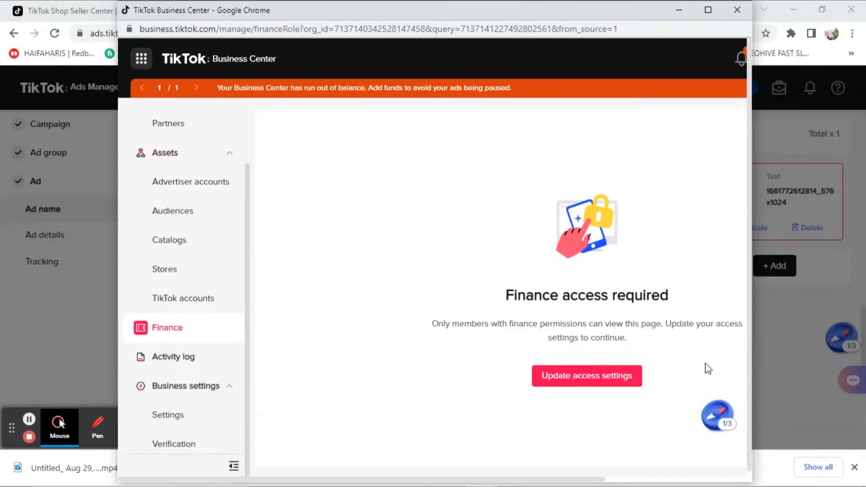
{"action": "scroll", "coordinate": [749, 374], "scroll_direction": "down", "scroll_amount": 1}
{"action": "left_click_drag", "start_coordinate": [583, 480], "coordinate": [707, 481]}
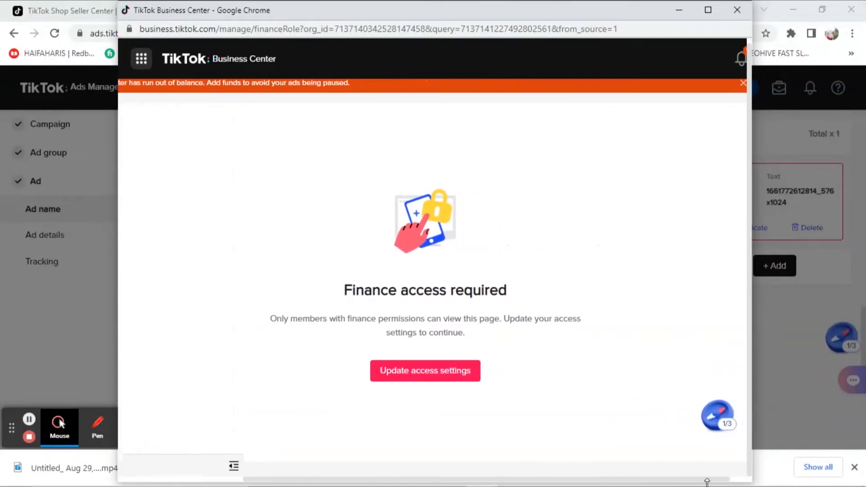
{"action": "left_click", "coordinate": [442, 376]}
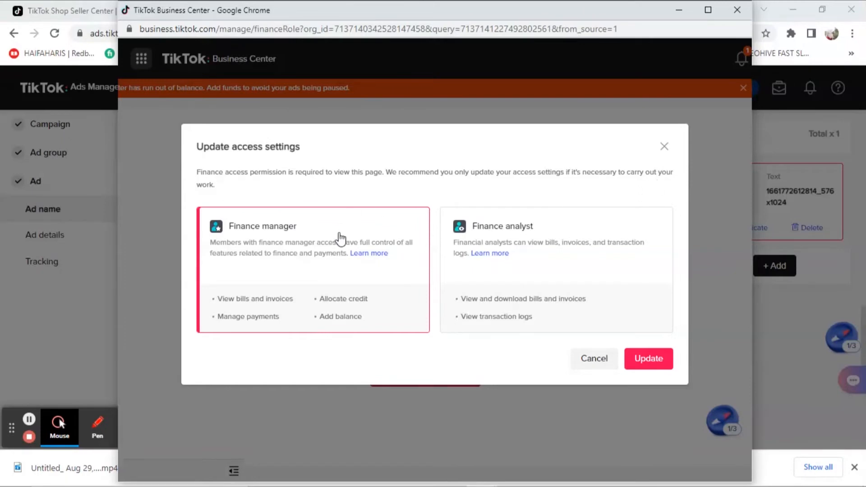
{"action": "left_click", "coordinate": [654, 362]}
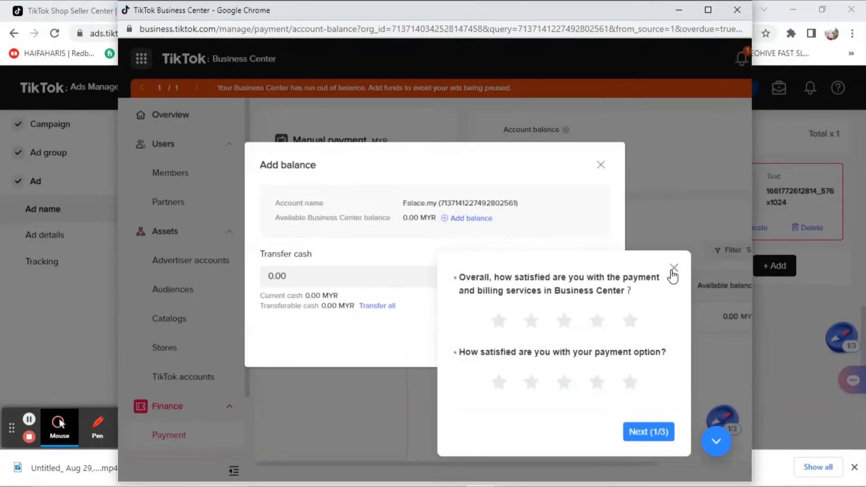
- Dismiss the satisfaction survey and confirm a 30 MYR top-up of the Business Center balance
{"action": "left_click", "coordinate": [674, 269]}
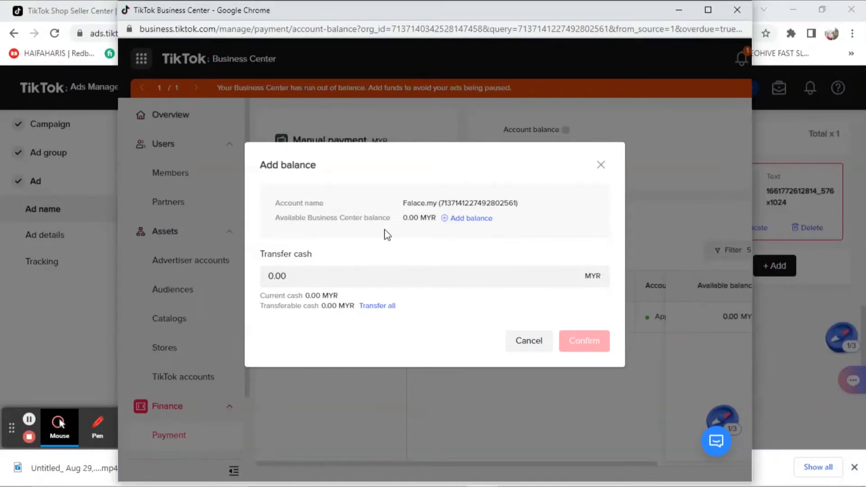
{"action": "left_click", "coordinate": [468, 220]}
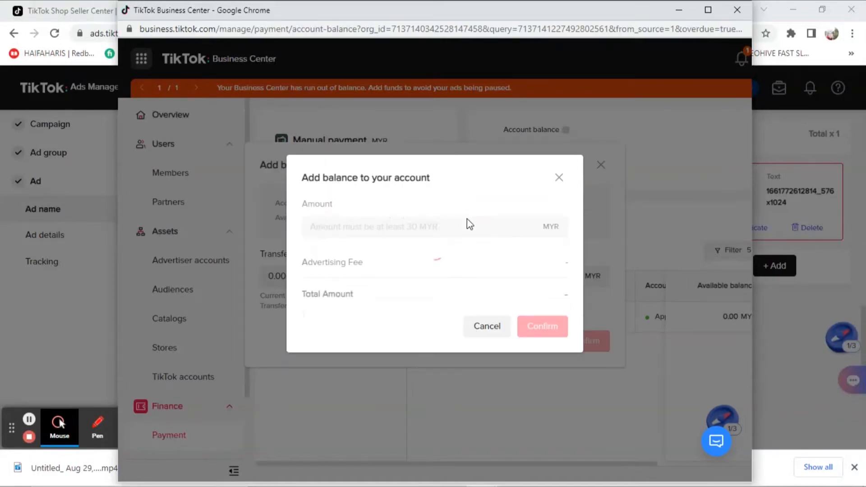
{"action": "left_click", "coordinate": [463, 230]}
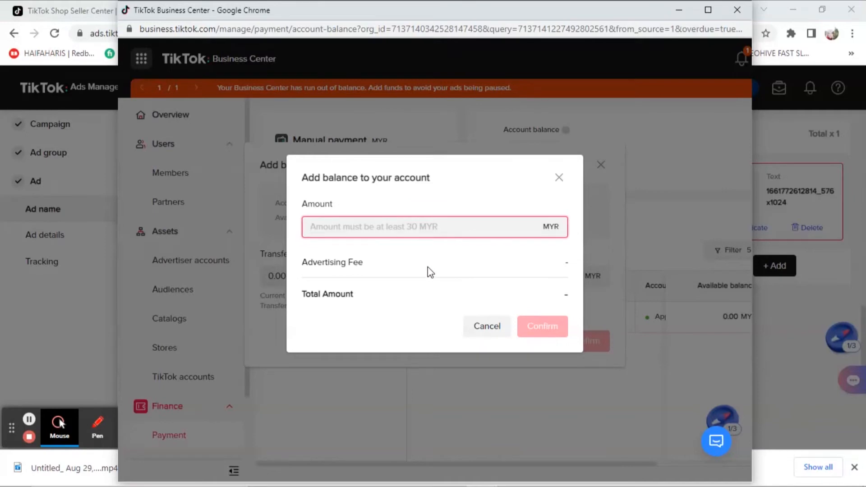
{"action": "type", "text": "30"}
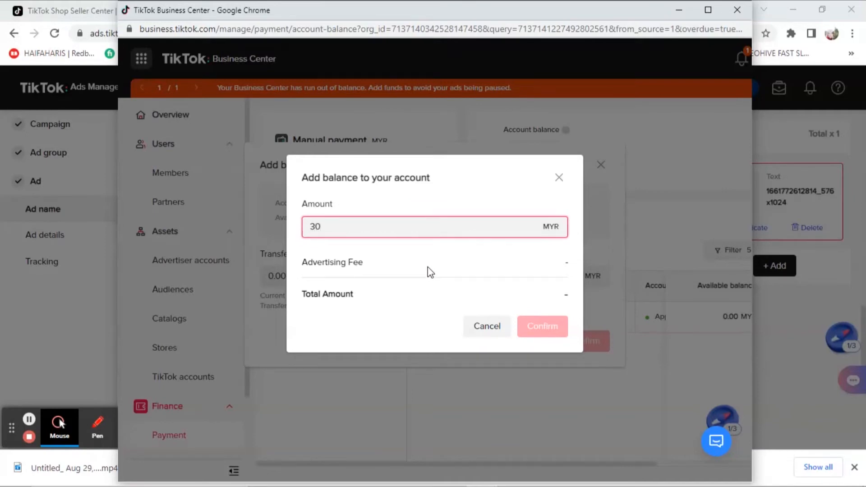
{"action": "left_click", "coordinate": [442, 261]}
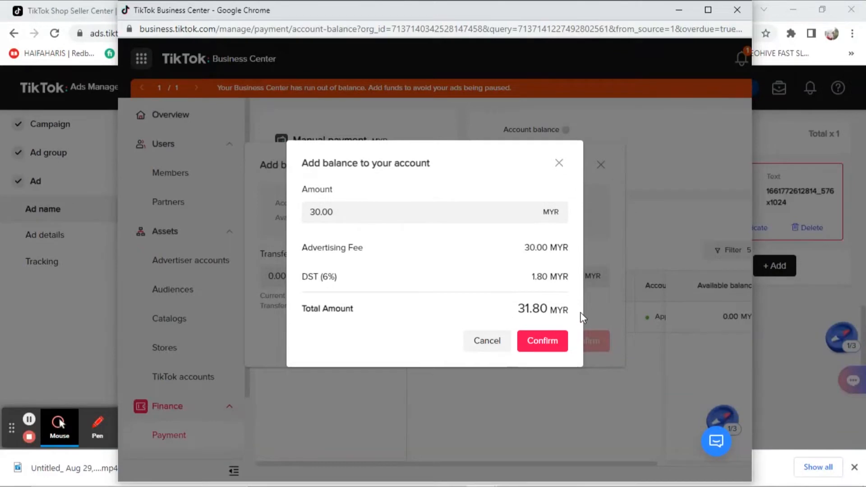
{"action": "left_click", "coordinate": [543, 354]}
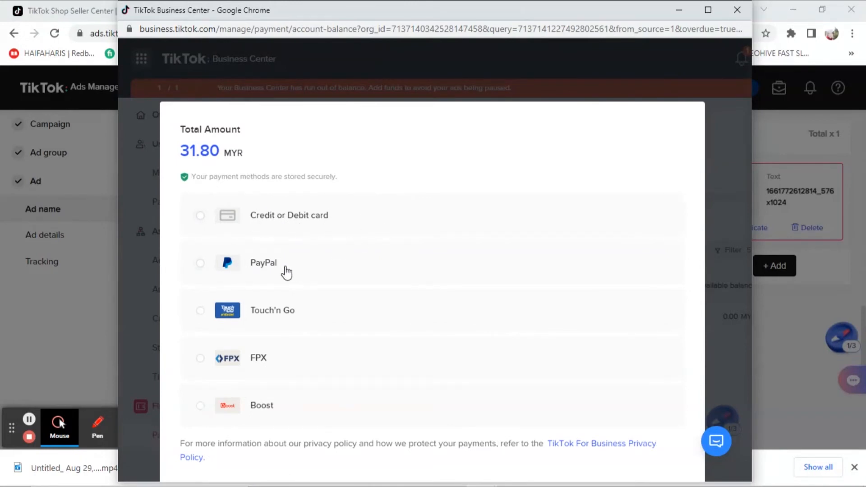
- Choose FPX as the payment method for the top-up and look through its list of banks
{"action": "scroll", "coordinate": [286, 270], "scroll_direction": "down", "scroll_amount": 2}
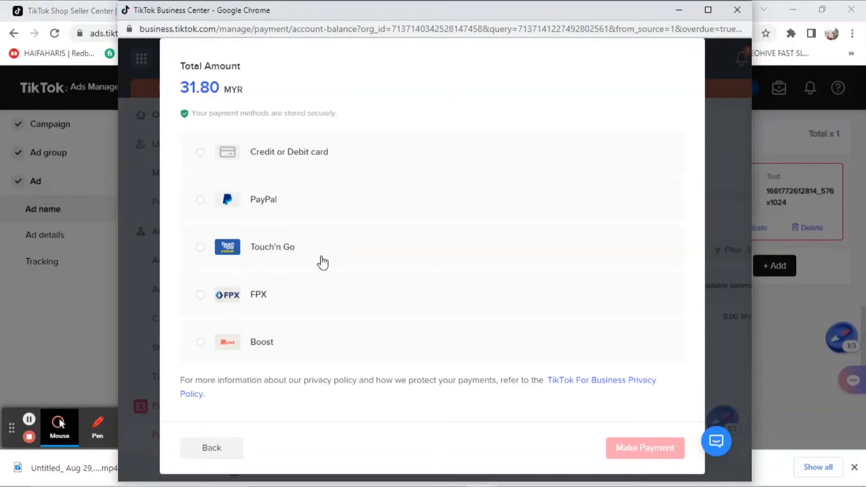
{"action": "left_click", "coordinate": [201, 299]}
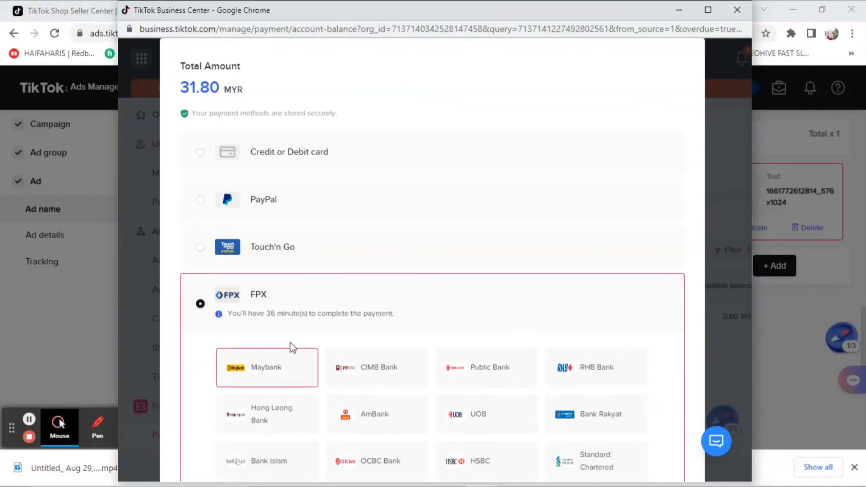
{"action": "scroll", "coordinate": [378, 330], "scroll_direction": "down", "scroll_amount": 3}
{"action": "scroll", "coordinate": [378, 329], "scroll_direction": "down", "scroll_amount": 2}
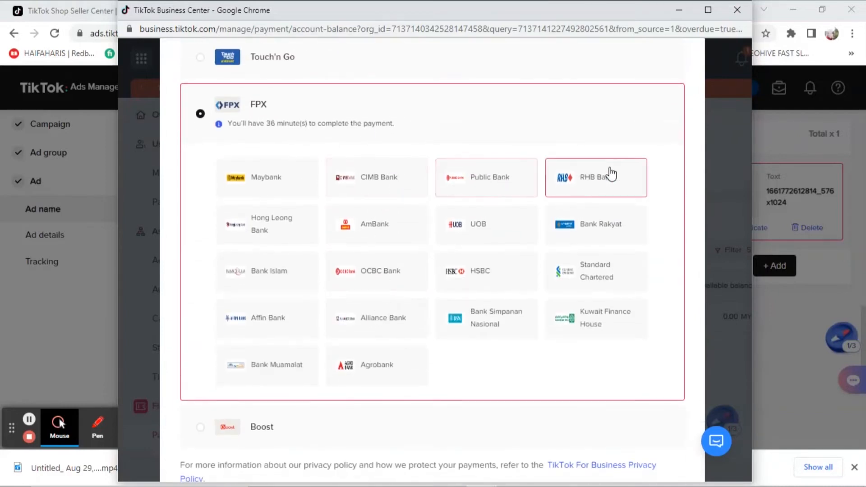
{"action": "scroll", "coordinate": [331, 371], "scroll_direction": "down", "scroll_amount": 3}
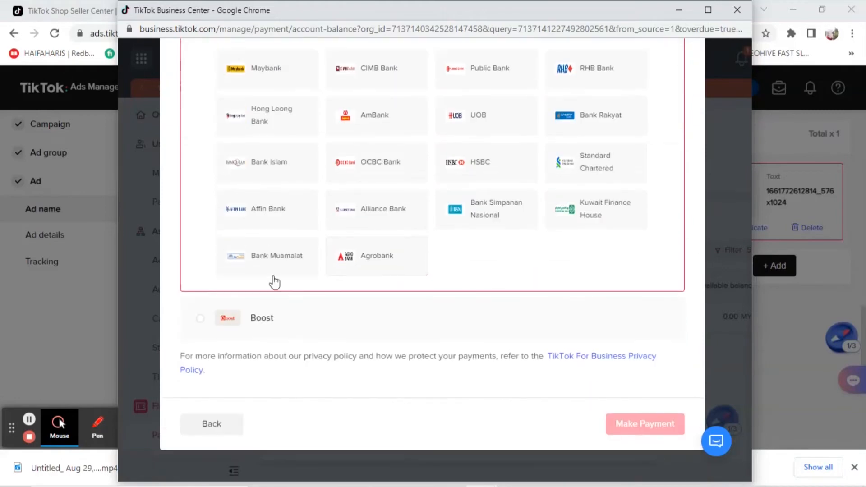
{"action": "scroll", "coordinate": [296, 222], "scroll_direction": "up", "scroll_amount": 3}
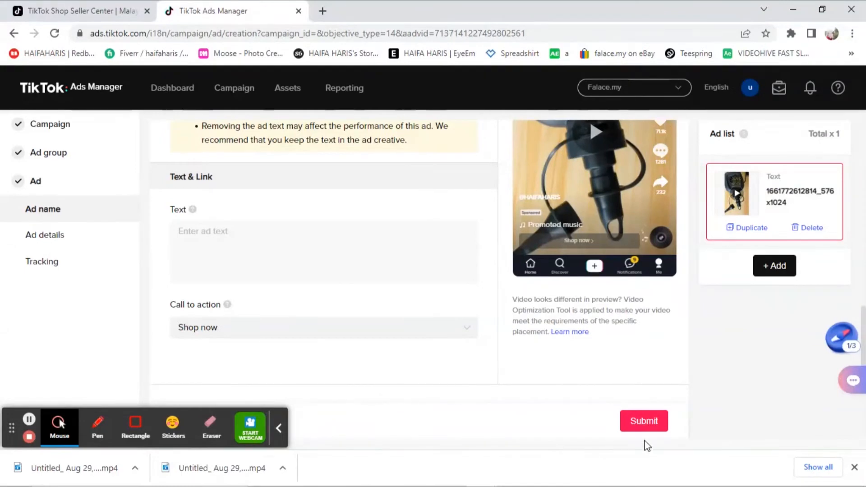
- Submit the ad again and reopen the Add balance form for the ad account, reloading its available balance
{"action": "left_click", "coordinate": [658, 426]}
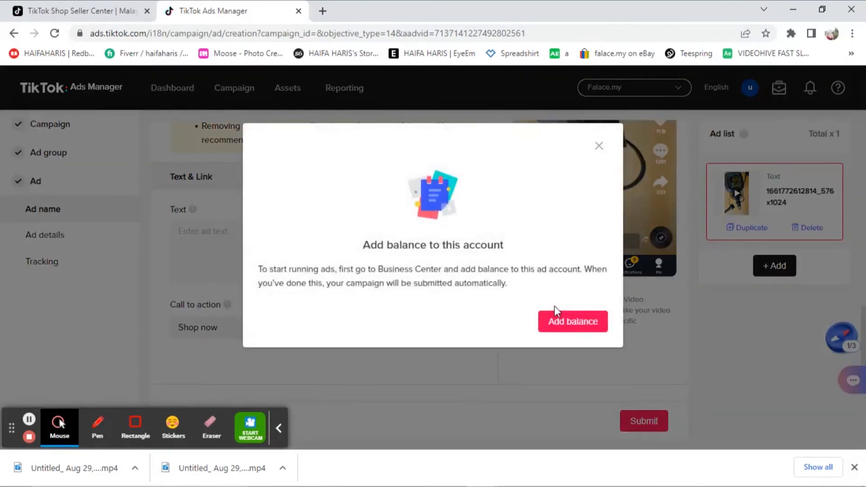
{"action": "left_click", "coordinate": [577, 325]}
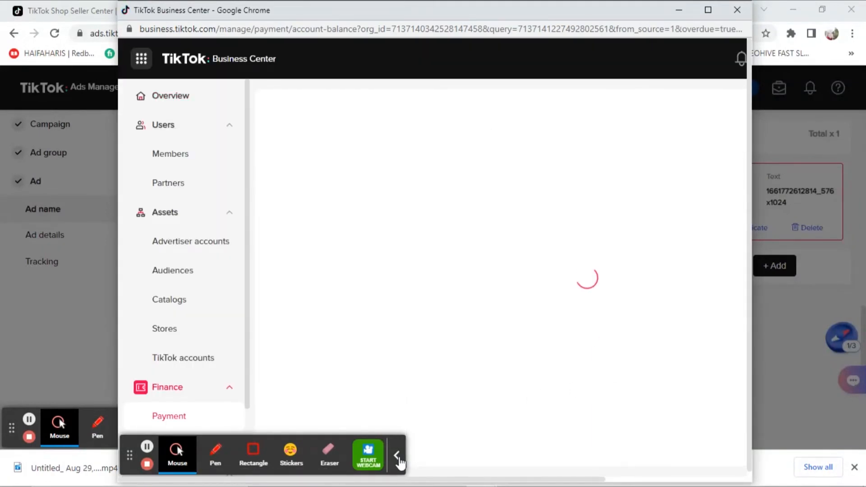
{"action": "left_click", "coordinate": [399, 456]}
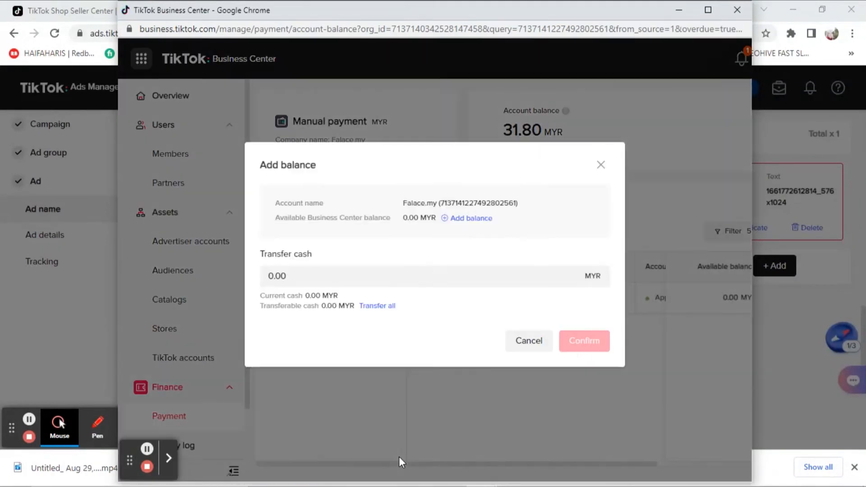
{"action": "left_click", "coordinate": [600, 166]}
{"action": "left_click", "coordinate": [566, 323]}
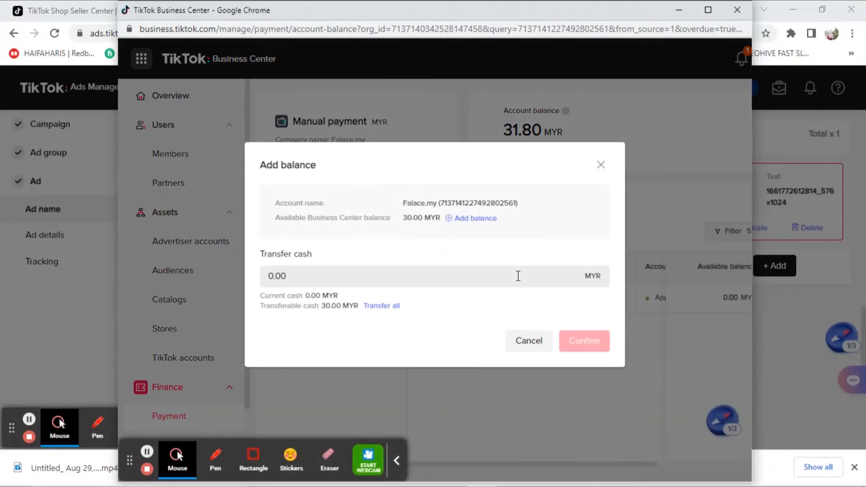
- Transfer all 30.00 MYR of the Business Center balance to the ad account and confirm
{"action": "left_click", "coordinate": [518, 275]}
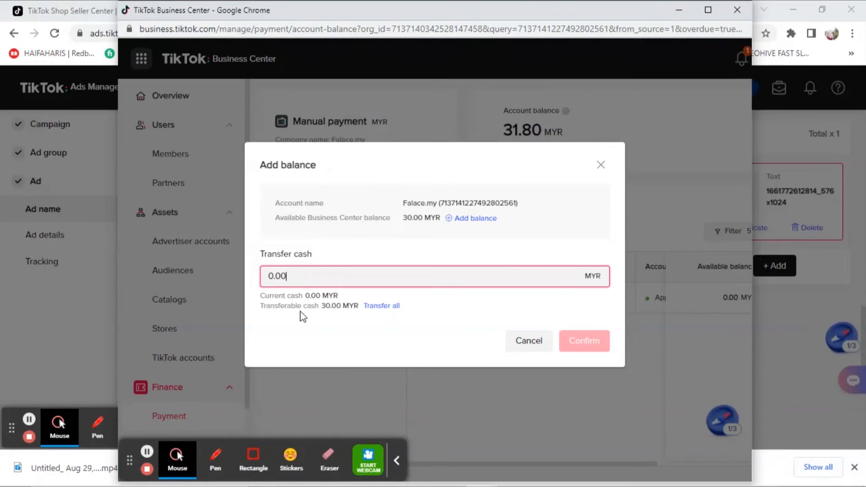
{"action": "left_click", "coordinate": [387, 306]}
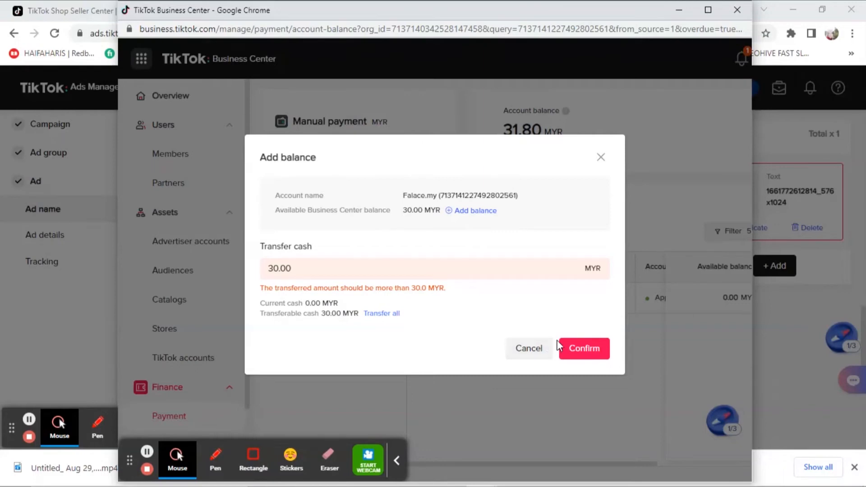
{"action": "left_click", "coordinate": [585, 351]}
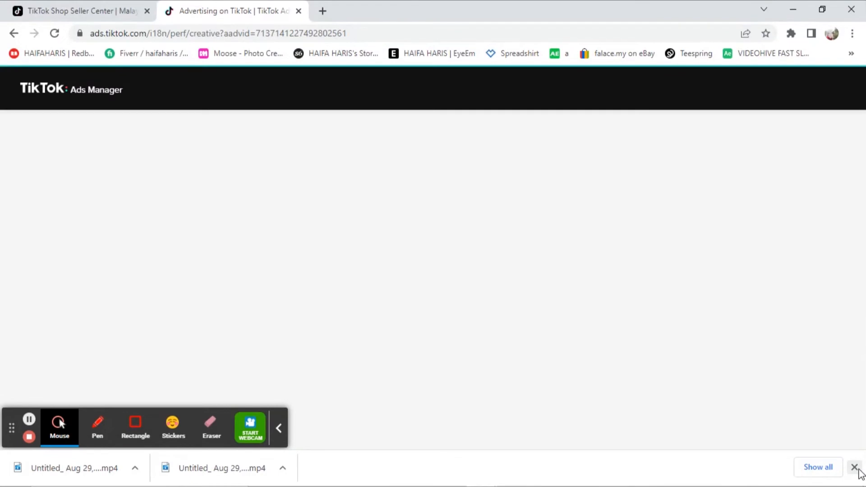
- Clear the downloads bar and the Russia and Ukraine advertising notice from view on the ad list
{"action": "left_click", "coordinate": [854, 467]}
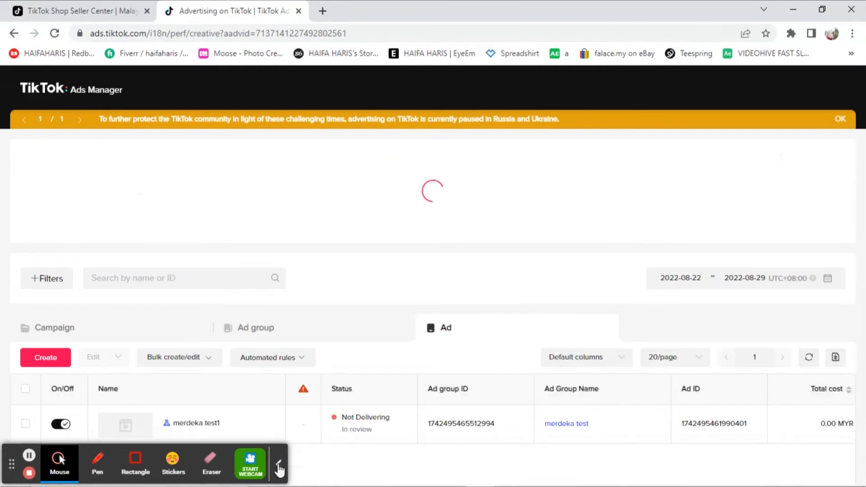
{"action": "left_click", "coordinate": [278, 464]}
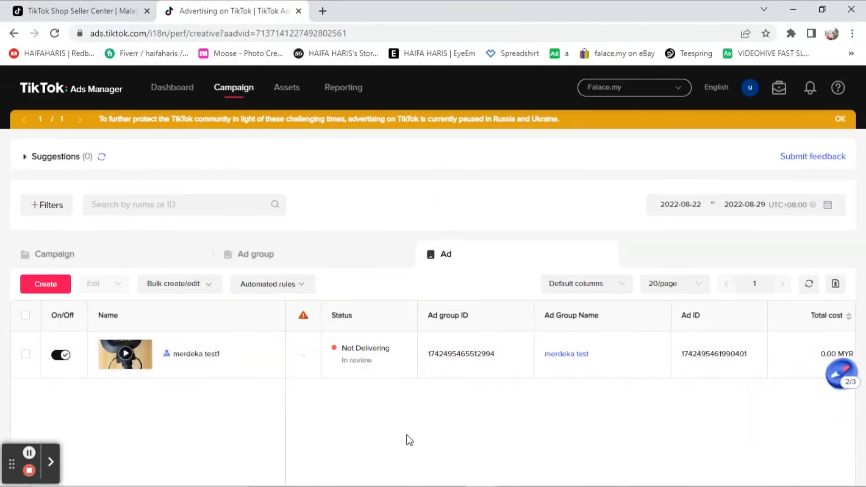
{"action": "mouse_move", "coordinate": [217, 361]}
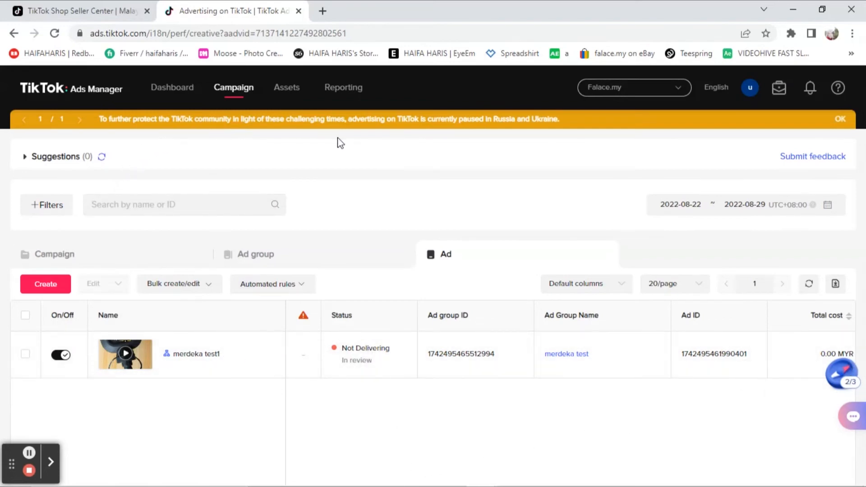
{"action": "left_click", "coordinate": [840, 119]}
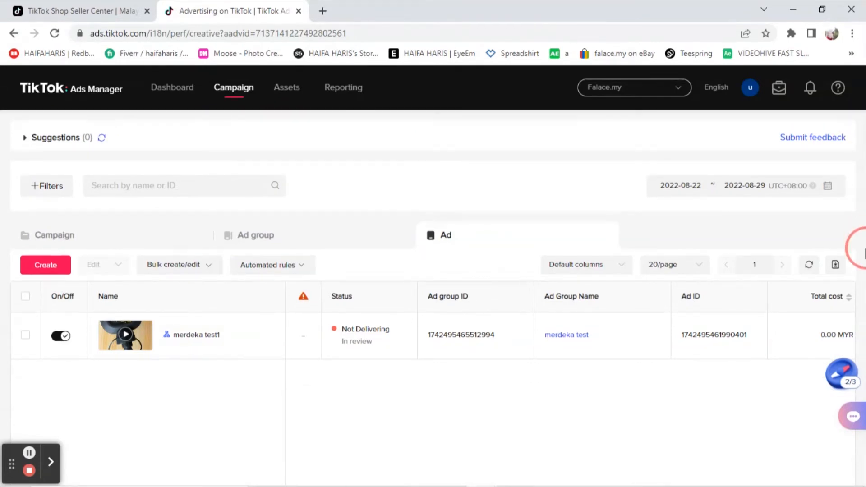
- Check the delivery status of the merdeka test1 ad in the ad list
{"action": "left_click_drag", "start_coordinate": [366, 329], "coordinate": [399, 339]}
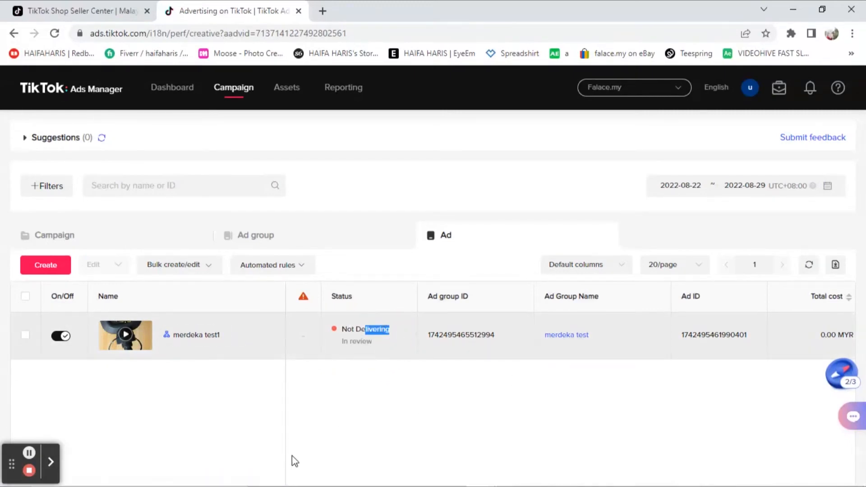
{"action": "scroll", "coordinate": [629, 428], "scroll_direction": "down", "scroll_amount": 4}
{"action": "scroll", "coordinate": [631, 424], "scroll_direction": "up", "scroll_amount": 2}
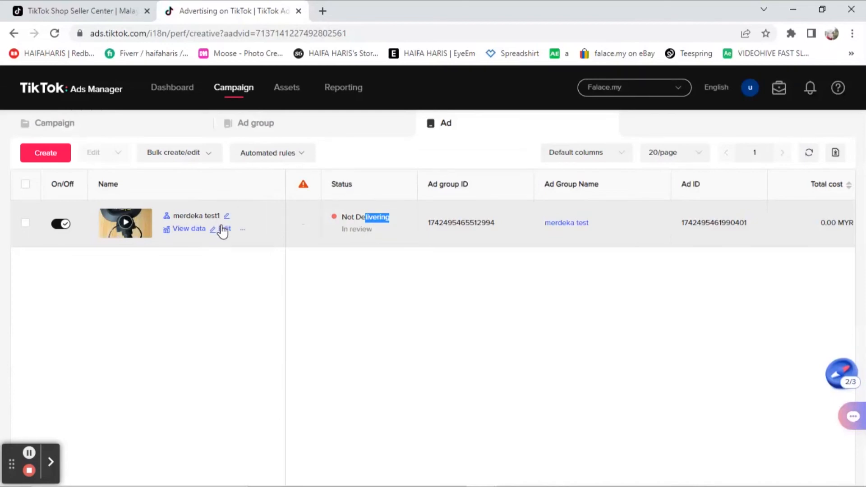
{"action": "scroll", "coordinate": [223, 226], "scroll_direction": "up", "scroll_amount": 2}
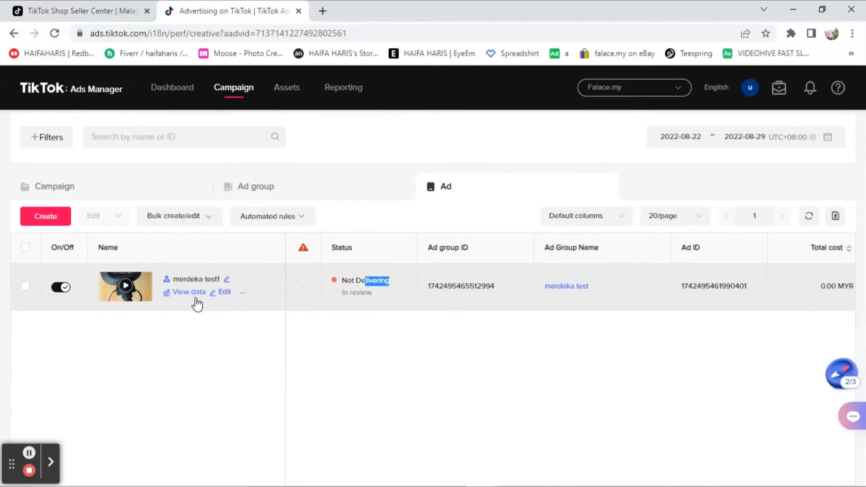
- Open the merdeka test1 ad's edit form, review its product, creative, text and call-to-action settings, and close it
{"action": "left_click", "coordinate": [224, 296]}
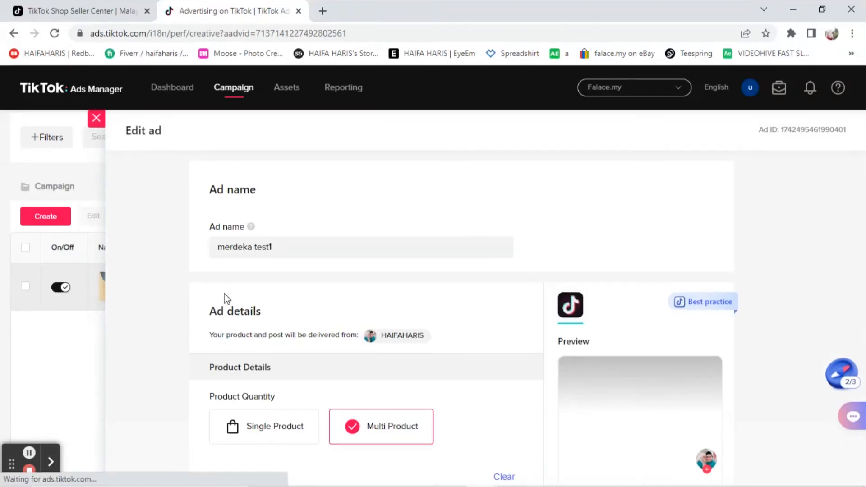
{"action": "scroll", "coordinate": [336, 303], "scroll_direction": "down", "scroll_amount": 1}
{"action": "scroll", "coordinate": [336, 303], "scroll_direction": "down", "scroll_amount": 10}
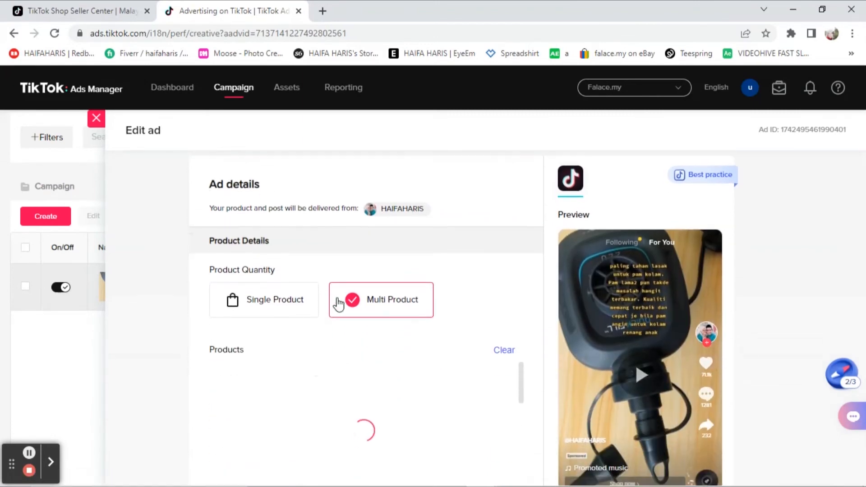
{"action": "scroll", "coordinate": [336, 318], "scroll_direction": "down", "scroll_amount": 3}
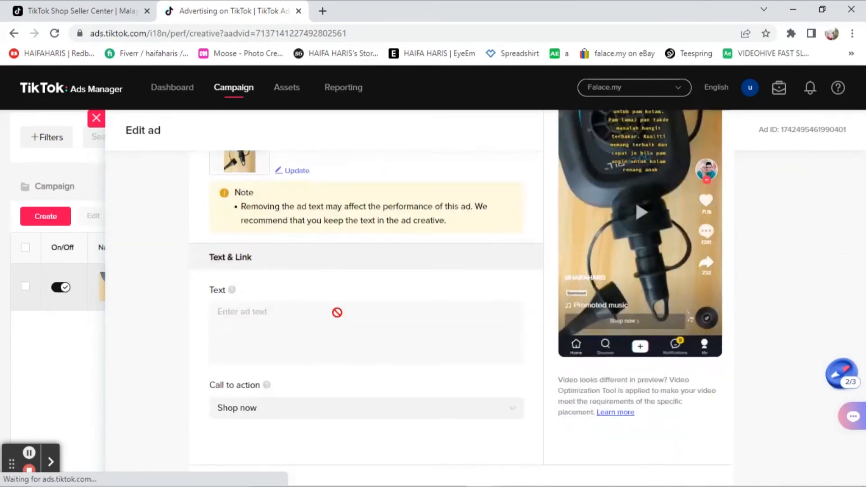
{"action": "scroll", "coordinate": [337, 315], "scroll_direction": "up", "scroll_amount": 2}
{"action": "scroll", "coordinate": [338, 312], "scroll_direction": "down", "scroll_amount": 8}
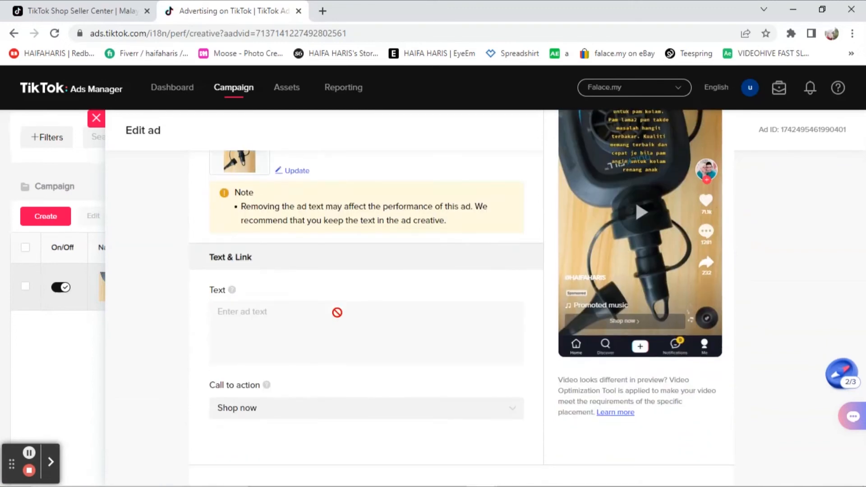
{"action": "left_click", "coordinate": [697, 456]}
{"action": "scroll", "coordinate": [632, 426], "scroll_direction": "up", "scroll_amount": 5}
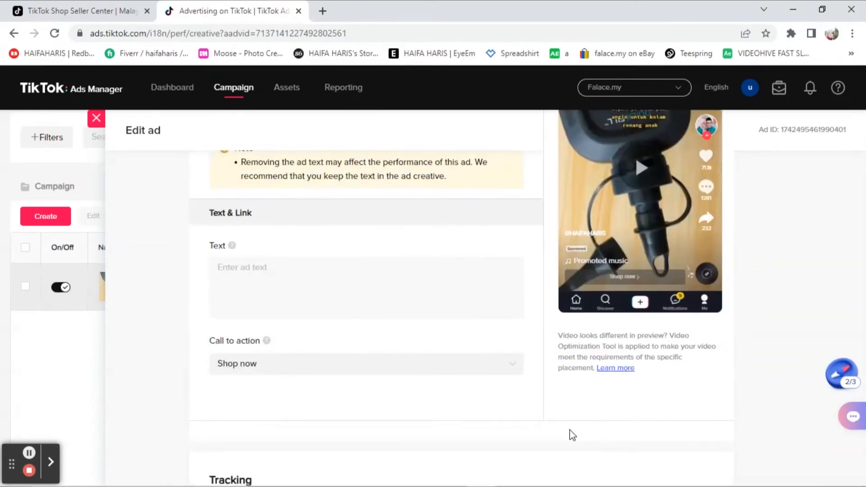
{"action": "scroll", "coordinate": [570, 432], "scroll_direction": "up", "scroll_amount": 2}
{"action": "scroll", "coordinate": [531, 407], "scroll_direction": "up", "scroll_amount": 2}
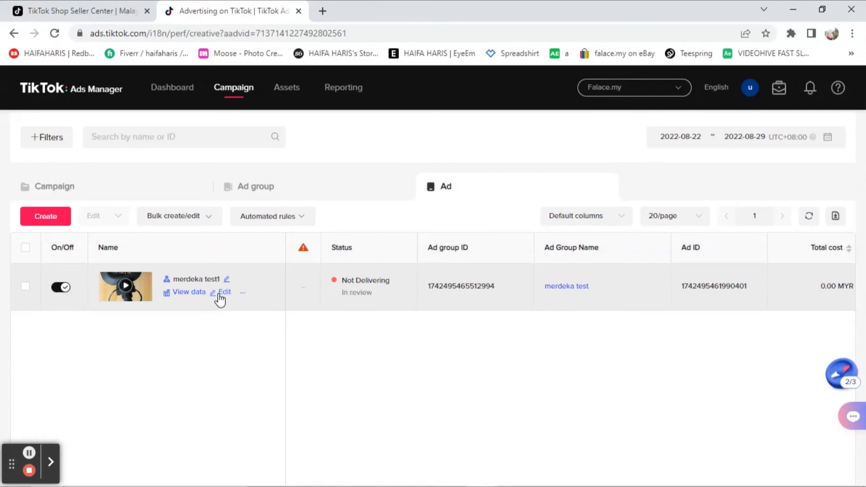
- Open the merdeka test ad group for editing and review its targeting summary
{"action": "left_click", "coordinate": [566, 287]}
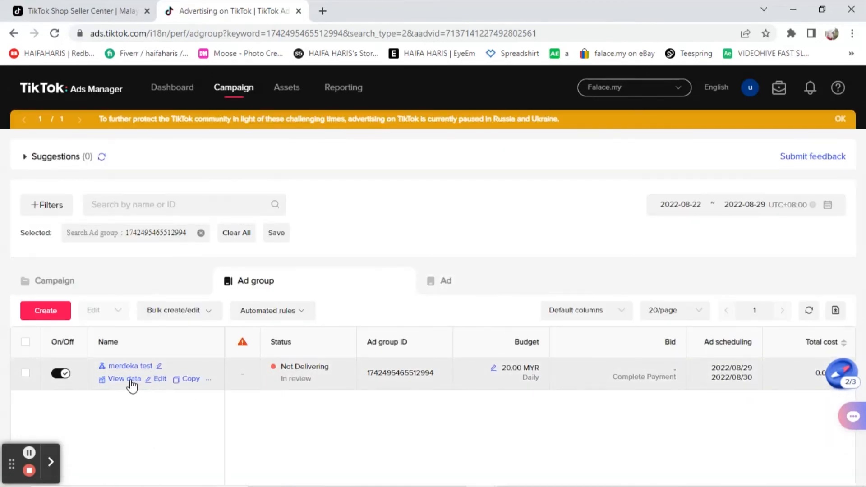
{"action": "left_click", "coordinate": [153, 381]}
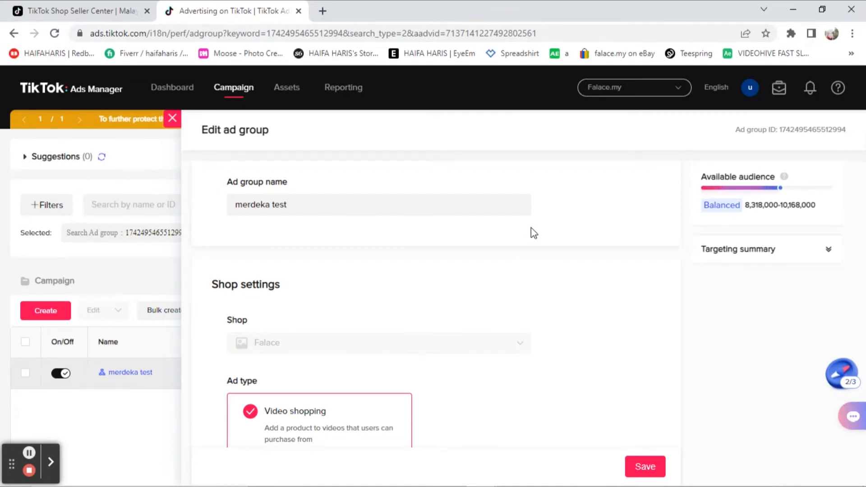
{"action": "left_click", "coordinate": [802, 250]}
{"action": "scroll", "coordinate": [653, 264], "scroll_direction": "down", "scroll_amount": 1}
{"action": "scroll", "coordinate": [654, 265], "scroll_direction": "down", "scroll_amount": 2}
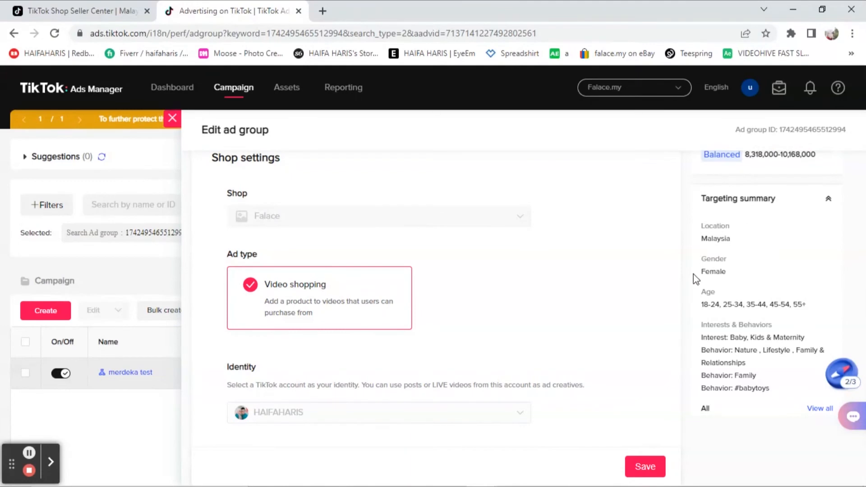
{"action": "left_click", "coordinate": [828, 198]}
- Review the ad group's targeting, budget, schedule and bidding settings, and save the ad group
{"action": "scroll", "coordinate": [509, 339], "scroll_direction": "down", "scroll_amount": 4}
{"action": "scroll", "coordinate": [510, 340], "scroll_direction": "down", "scroll_amount": 12}
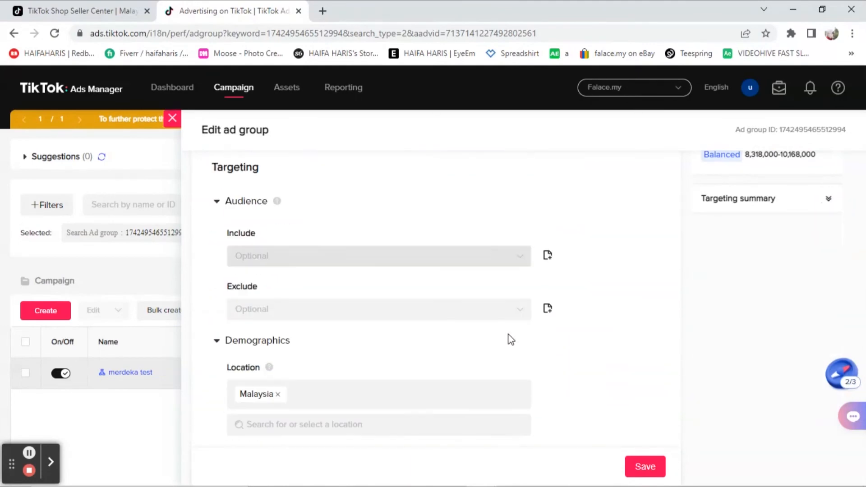
{"action": "scroll", "coordinate": [601, 400], "scroll_direction": "down", "scroll_amount": 12}
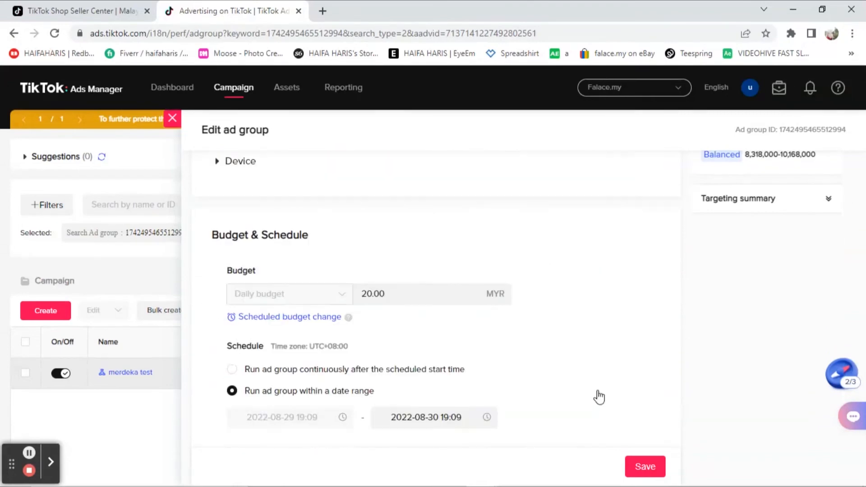
{"action": "scroll", "coordinate": [601, 400], "scroll_direction": "up", "scroll_amount": 4}
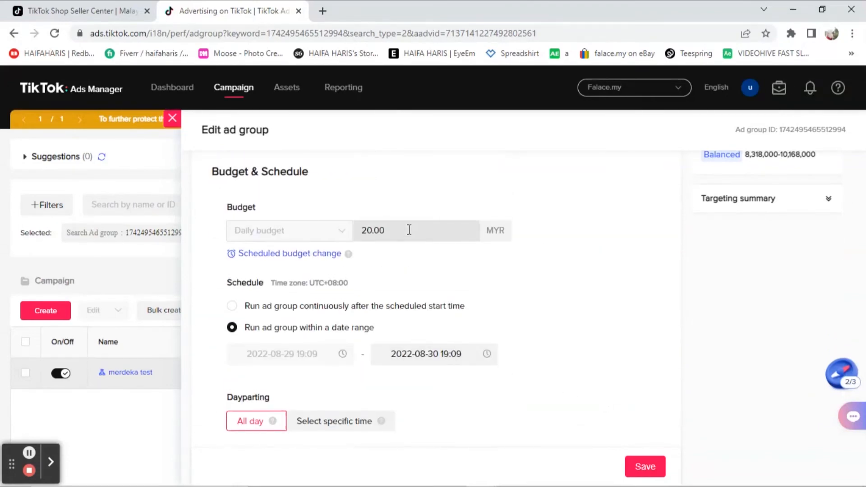
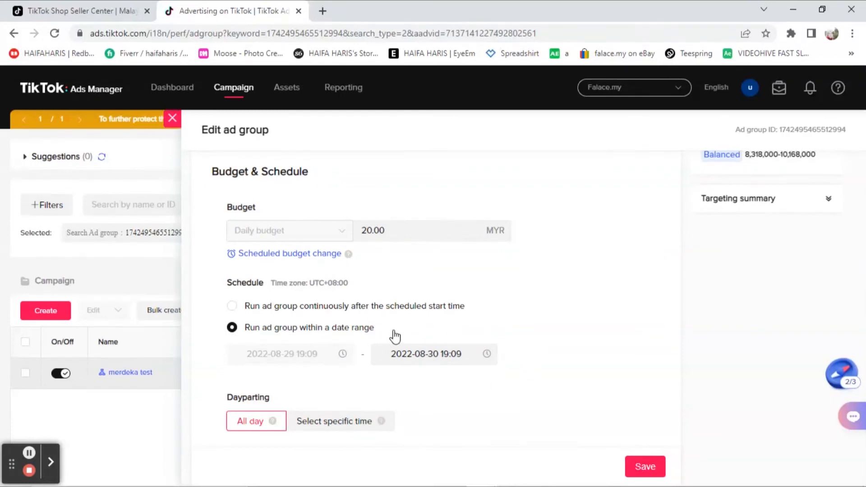
{"action": "scroll", "coordinate": [402, 335], "scroll_direction": "down", "scroll_amount": 1}
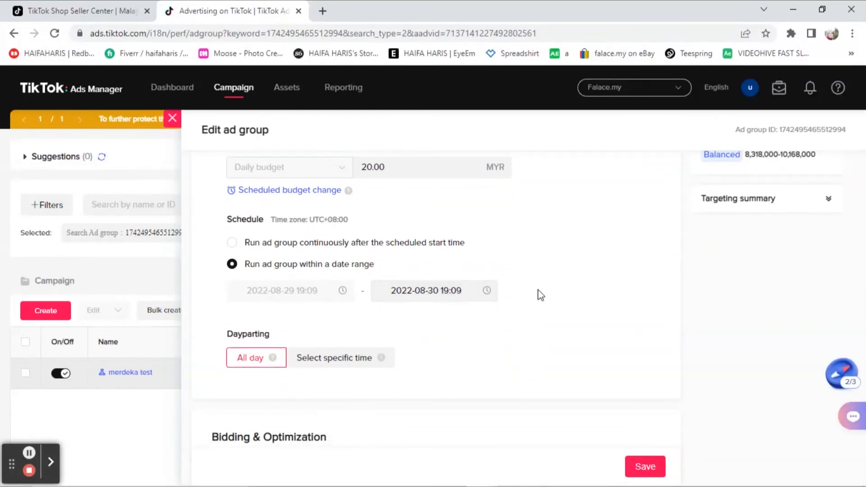
{"action": "scroll", "coordinate": [518, 338], "scroll_direction": "down", "scroll_amount": 5}
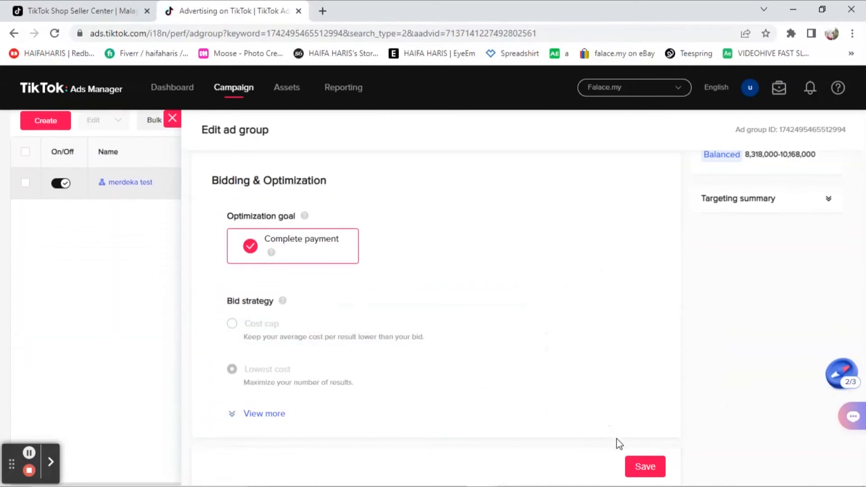
{"action": "left_click", "coordinate": [636, 468]}
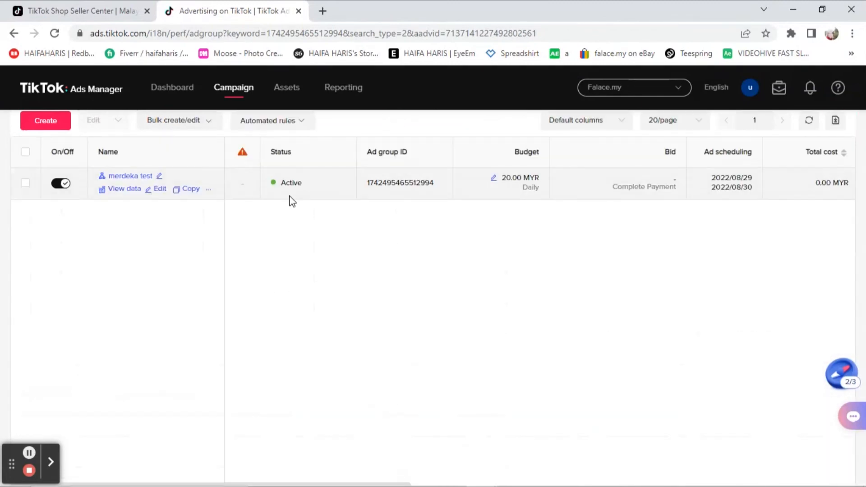
- Check the merdeka test ad group's status, additional actions and scheduling in the ad group list
{"action": "left_click", "coordinate": [320, 271]}
{"action": "left_click", "coordinate": [292, 190]}
{"action": "left_click_drag", "start_coordinate": [295, 191], "coordinate": [315, 206]}
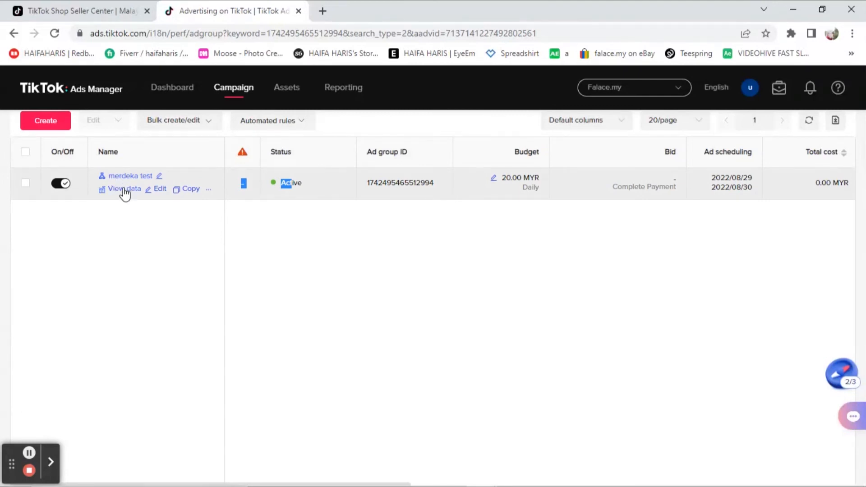
{"action": "left_click", "coordinate": [207, 190]}
{"action": "left_click", "coordinate": [377, 265]}
{"action": "scroll", "coordinate": [377, 264], "scroll_direction": "up", "scroll_amount": 2}
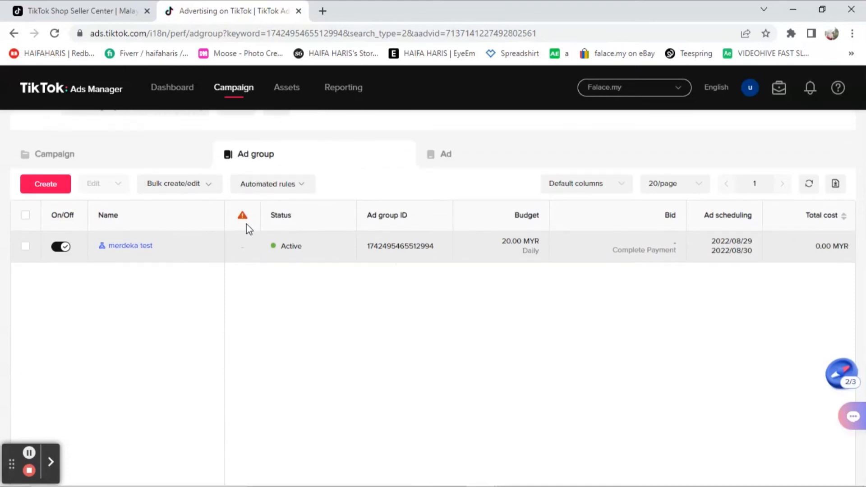
{"action": "mouse_move", "coordinate": [245, 225]}
{"action": "left_click_drag", "start_coordinate": [336, 313], "coordinate": [502, 280]}
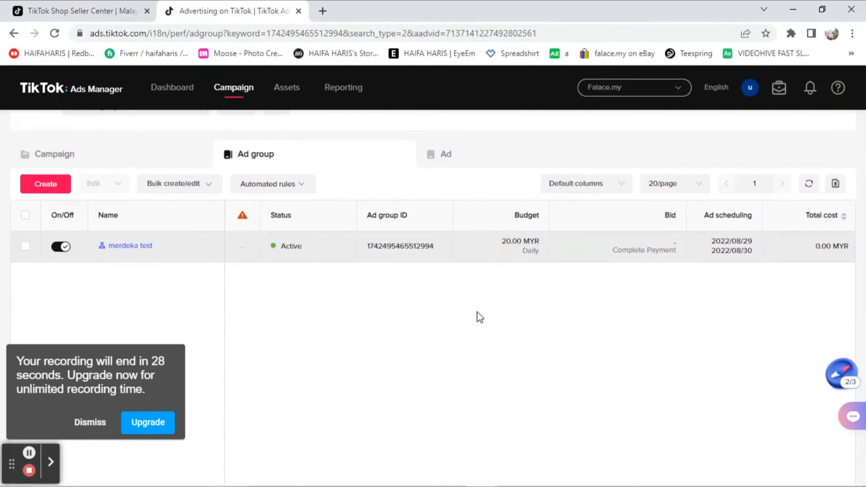
{"action": "mouse_move", "coordinate": [756, 256]}
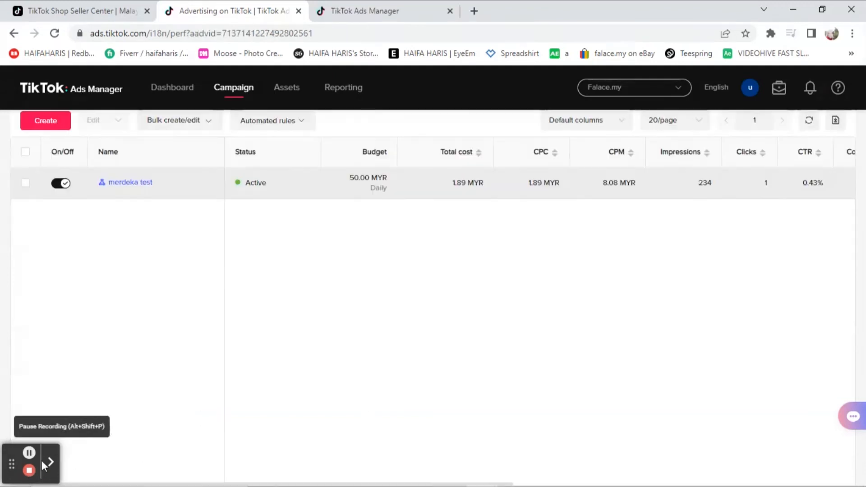
{"action": "left_click", "coordinate": [51, 461]}
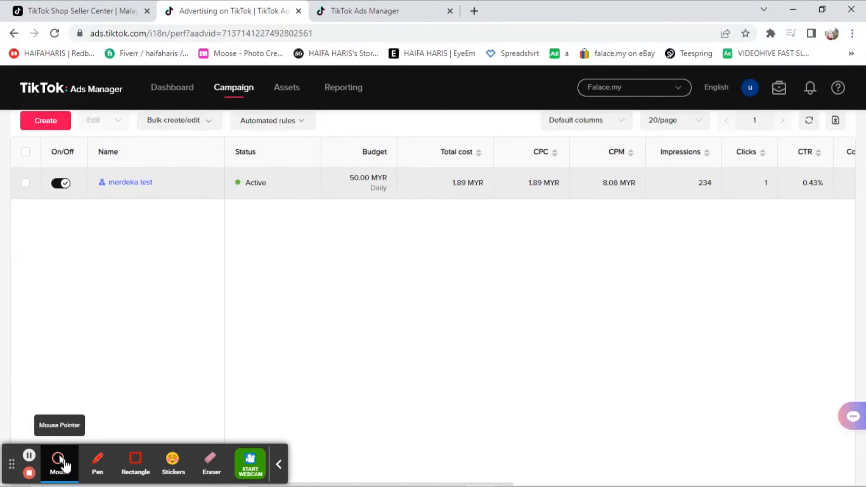
{"action": "left_click", "coordinate": [63, 464]}
{"action": "left_click", "coordinate": [240, 465]}
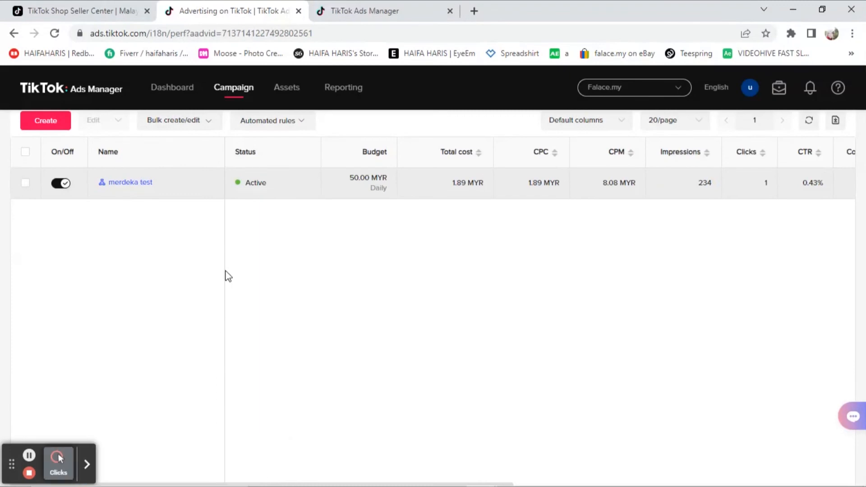
{"action": "left_click", "coordinate": [86, 464]}
{"action": "left_click", "coordinate": [211, 460]}
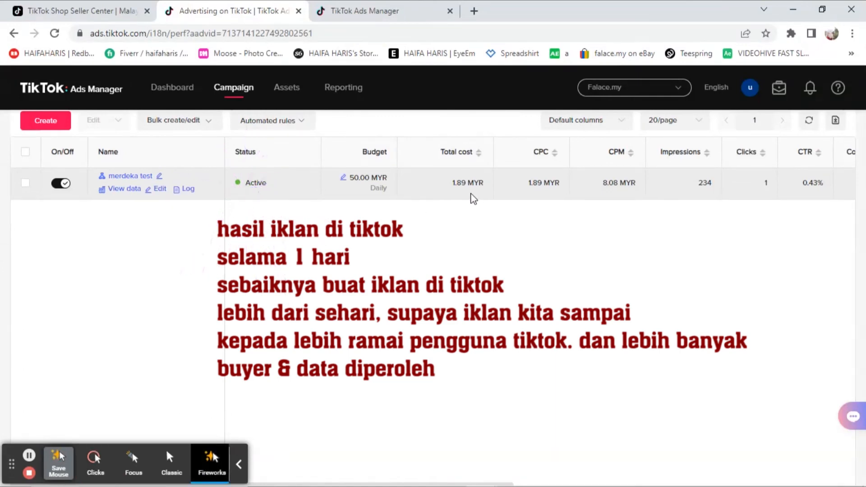
- Examine the merdeka test campaign's cost and impressions, and open its data to view daily metrics, date range options and audience breakdown
{"action": "left_click", "coordinate": [490, 198]}
{"action": "left_click", "coordinate": [709, 198]}
{"action": "left_click", "coordinate": [133, 192]}
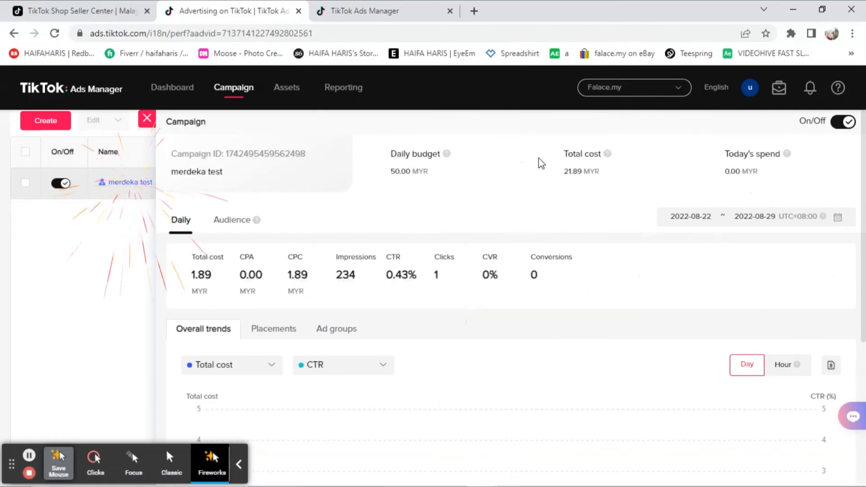
{"action": "left_click", "coordinate": [839, 136]}
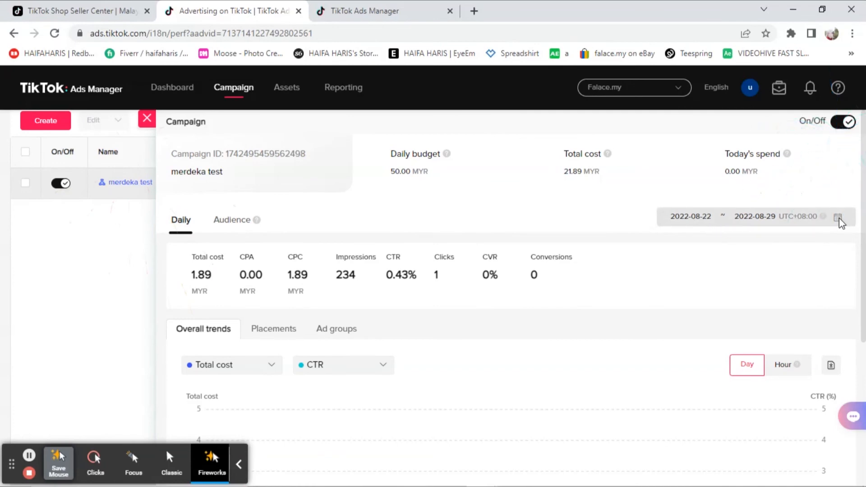
{"action": "left_click", "coordinate": [764, 228]}
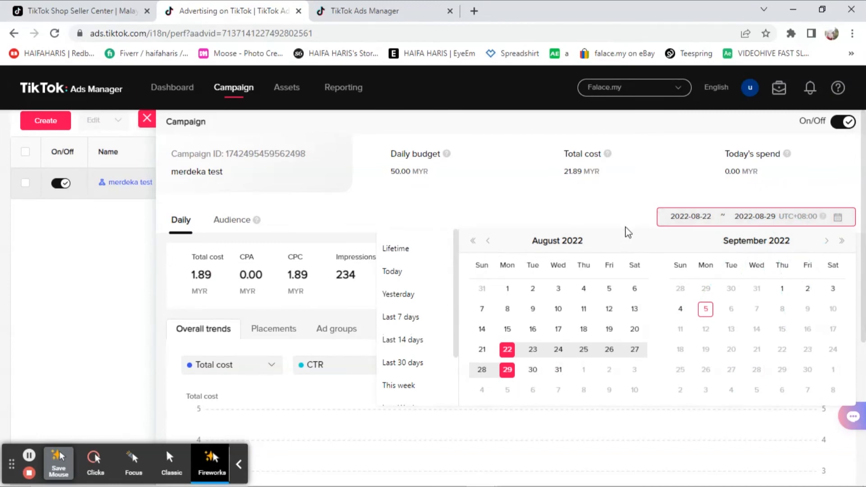
{"action": "left_click", "coordinate": [639, 177]}
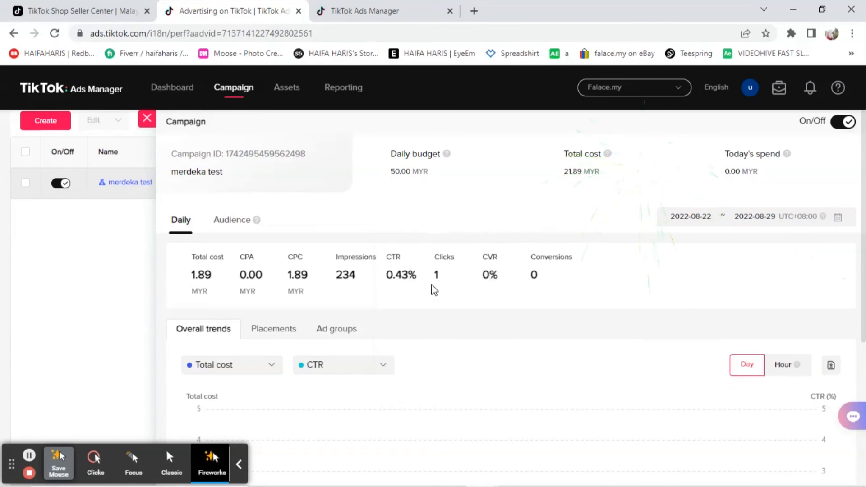
{"action": "left_click", "coordinate": [231, 221]}
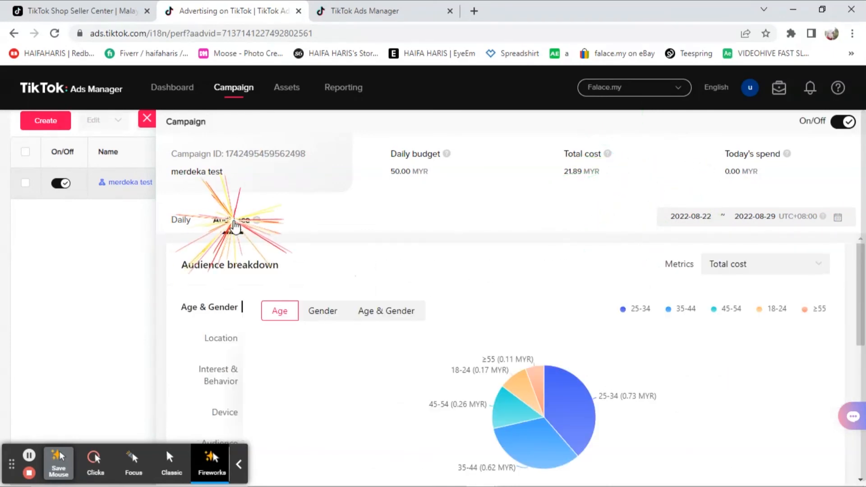
- Examine the merdeka test campaign's audience breakdown by age, and by gender
{"action": "scroll", "coordinate": [444, 307], "scroll_direction": "down", "scroll_amount": 2}
{"action": "left_click", "coordinate": [549, 275]}
{"action": "left_click", "coordinate": [586, 414]}
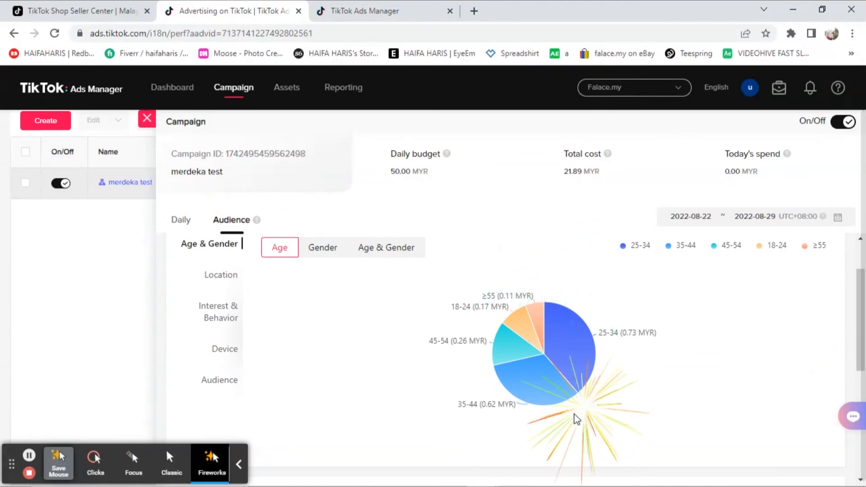
{"action": "left_click", "coordinate": [451, 408]}
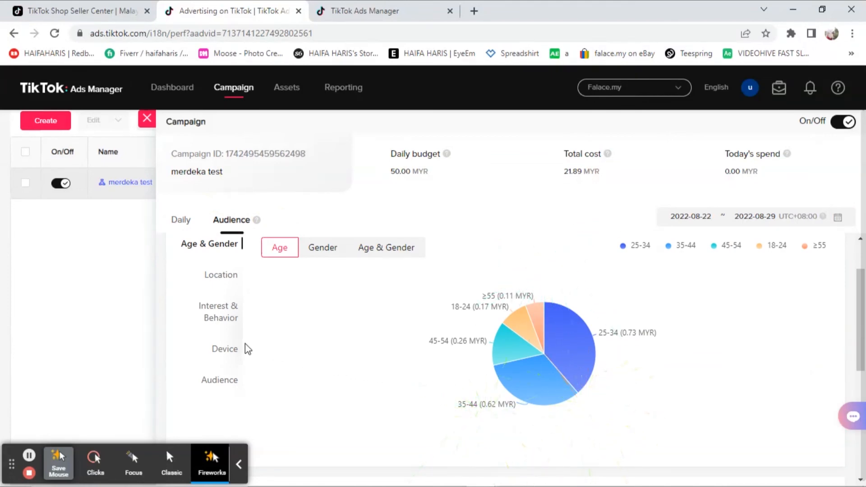
{"action": "left_click", "coordinate": [335, 256]}
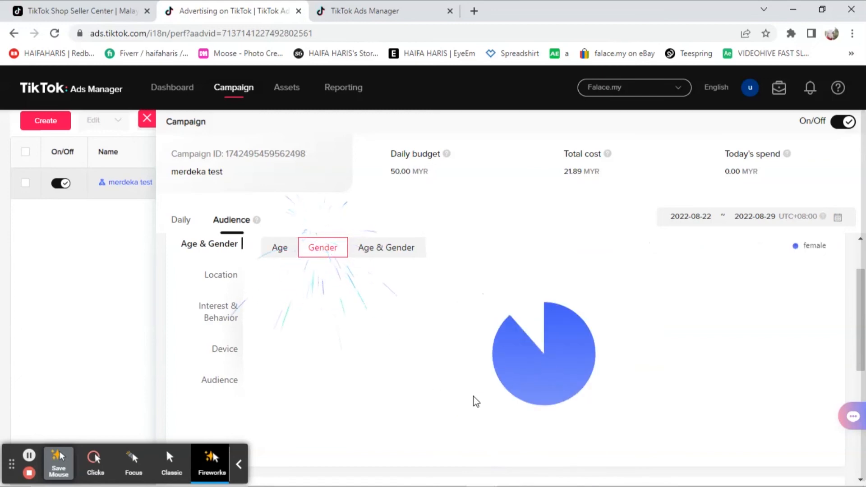
{"action": "scroll", "coordinate": [565, 326], "scroll_direction": "down", "scroll_amount": 3}
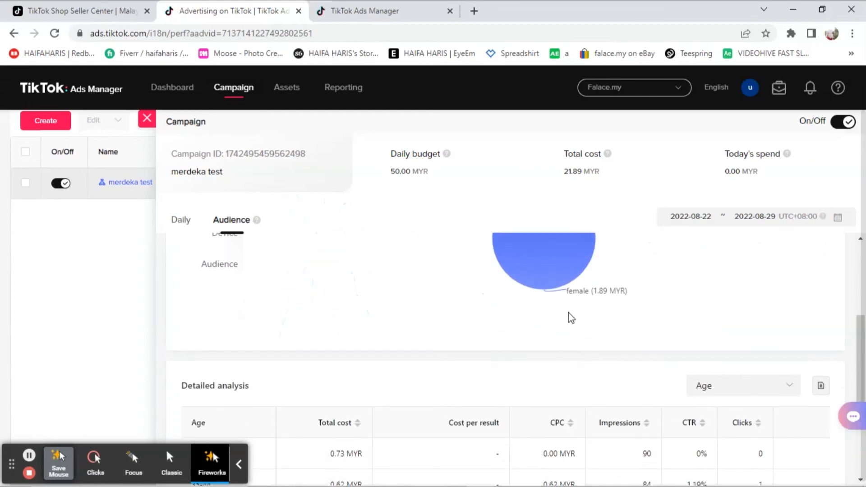
{"action": "scroll", "coordinate": [569, 320], "scroll_direction": "up", "scroll_amount": 3}
{"action": "left_click", "coordinate": [580, 419]}
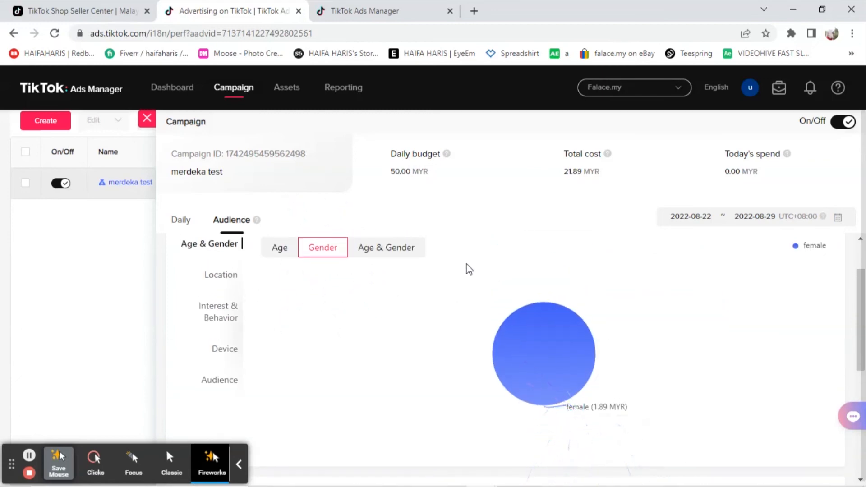
- View the combined Age & Gender audience breakdown and compare the total cost of each age bracket
{"action": "left_click", "coordinate": [368, 250]}
{"action": "scroll", "coordinate": [509, 320], "scroll_direction": "down", "scroll_amount": 2}
{"action": "left_click", "coordinate": [337, 363]}
{"action": "left_click", "coordinate": [440, 374]}
{"action": "left_click", "coordinate": [550, 368]}
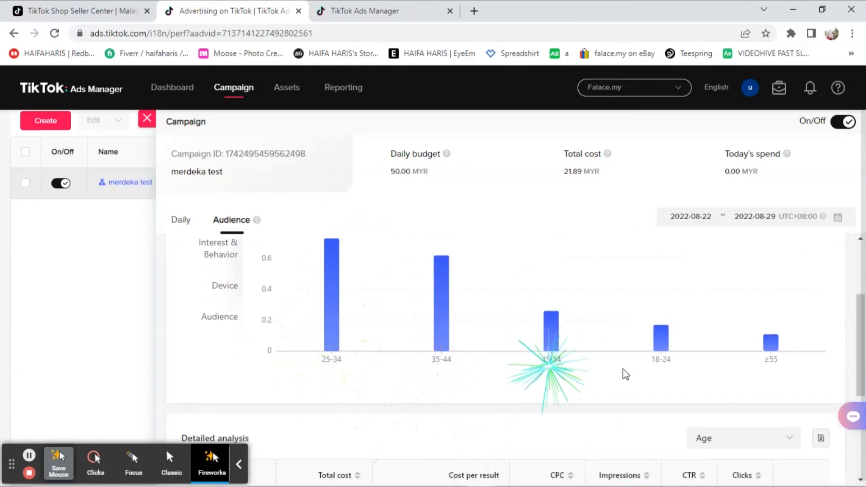
{"action": "left_click", "coordinate": [658, 369]}
- Review the detailed audience analysis by age, comparing cost, CPC, impressions, CTR and clicks for each bracket
{"action": "scroll", "coordinate": [649, 370], "scroll_direction": "down", "scroll_amount": 4}
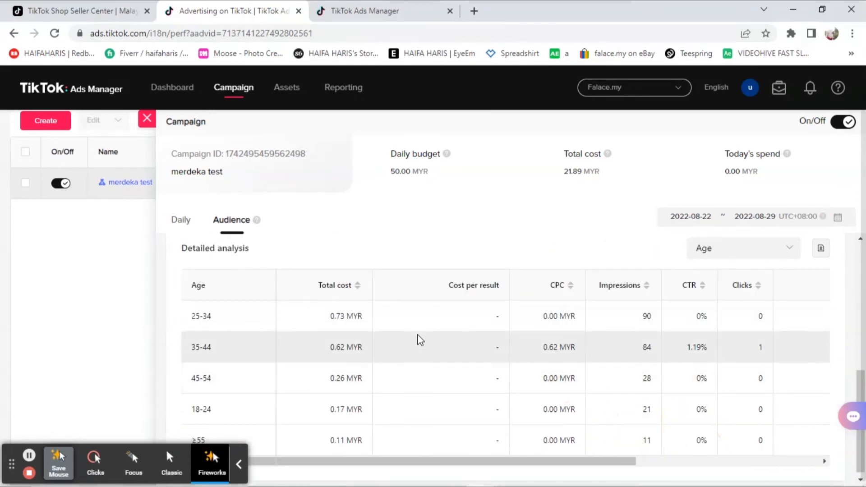
{"action": "scroll", "coordinate": [291, 338], "scroll_direction": "down", "scroll_amount": 1}
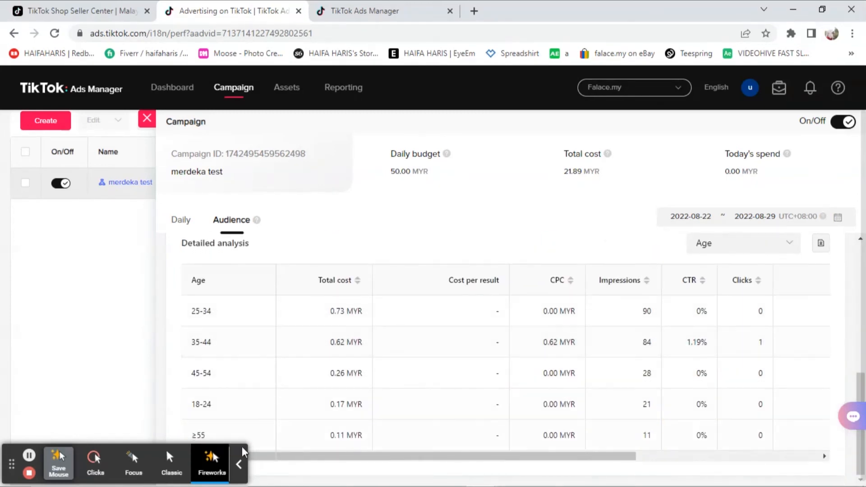
{"action": "left_click", "coordinate": [239, 464]}
{"action": "left_click", "coordinate": [271, 311]}
{"action": "left_click", "coordinate": [258, 342]}
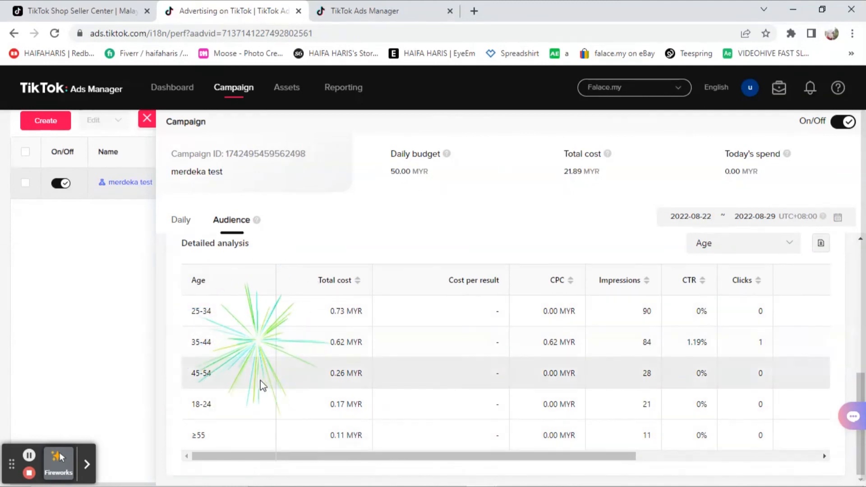
{"action": "left_click", "coordinate": [265, 426]}
{"action": "scroll", "coordinate": [464, 356], "scroll_direction": "down", "scroll_amount": 1}
{"action": "scroll", "coordinate": [300, 263], "scroll_direction": "up", "scroll_amount": 8}
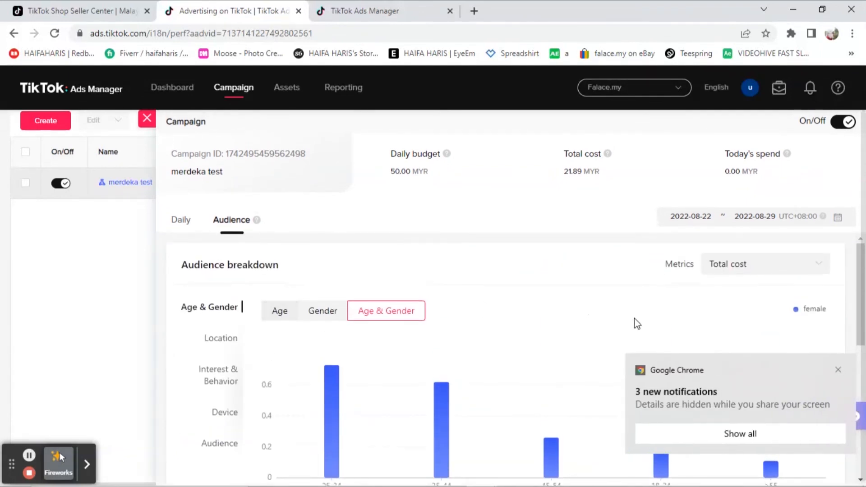
- Set the audience breakdown metric to Total results and check the chart and detailed age analysis
{"action": "left_click", "coordinate": [731, 270]}
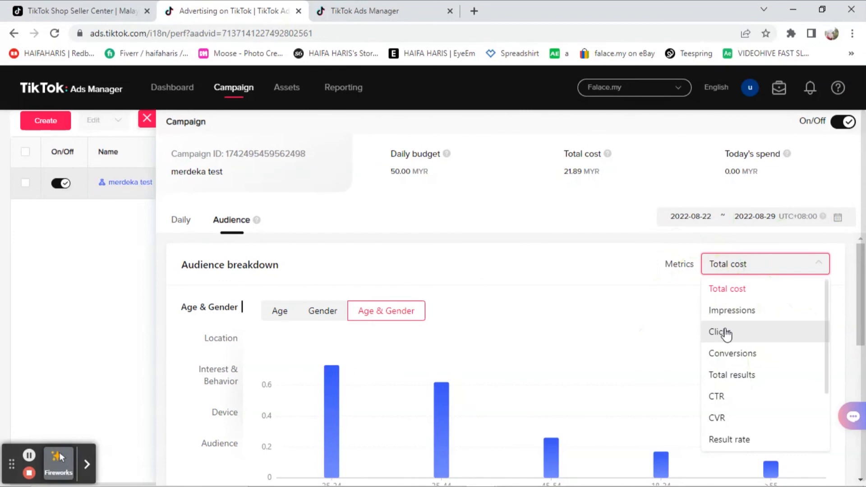
{"action": "left_click", "coordinate": [724, 375]}
{"action": "scroll", "coordinate": [334, 292], "scroll_direction": "down", "scroll_amount": 3}
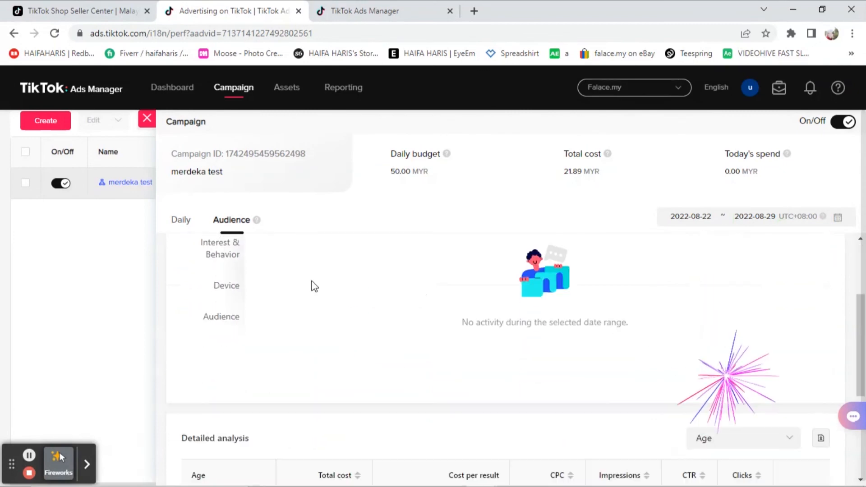
{"action": "scroll", "coordinate": [277, 284], "scroll_direction": "down", "scroll_amount": 4}
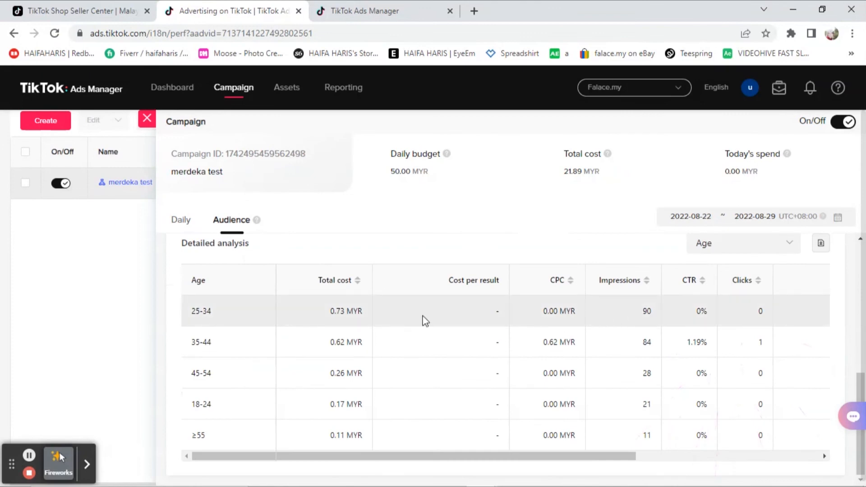
{"action": "scroll", "coordinate": [504, 317], "scroll_direction": "up", "scroll_amount": 5}
- View the campaign's daily data and examine the cost and CTR trend and the detailed analysis columns through Frequency
{"action": "left_click", "coordinate": [181, 221]}
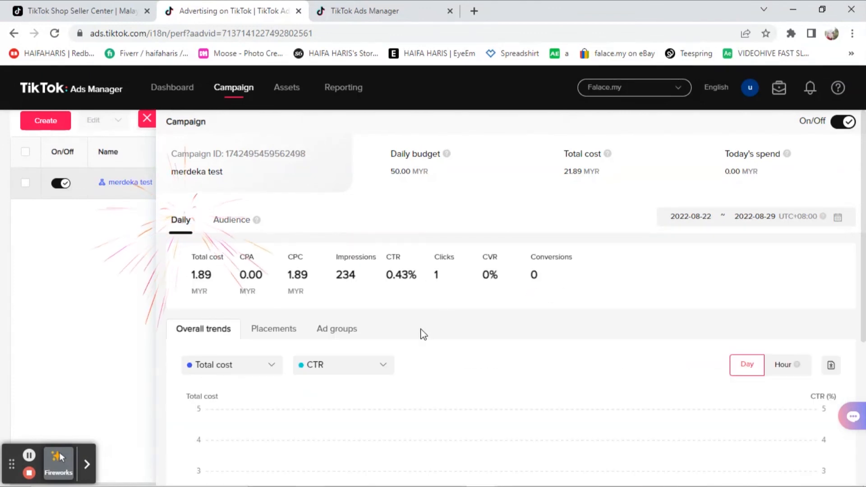
{"action": "scroll", "coordinate": [309, 352], "scroll_direction": "down", "scroll_amount": 5}
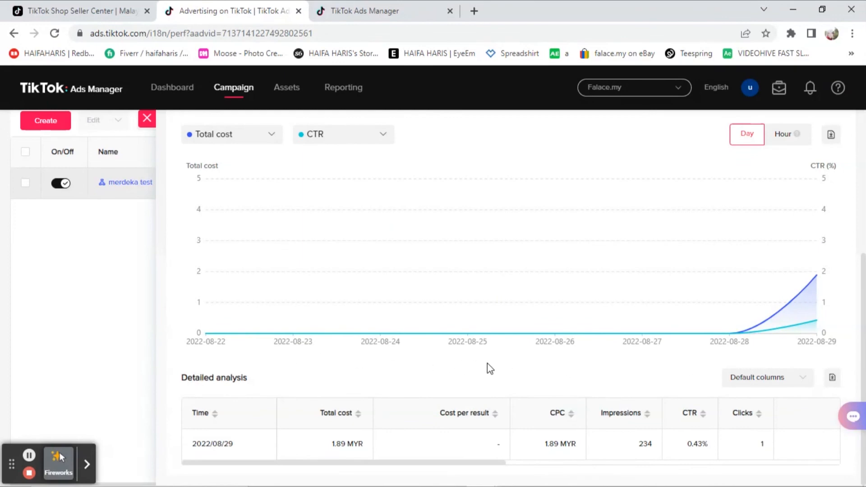
{"action": "left_click", "coordinate": [821, 352]}
{"action": "left_click_drag", "start_coordinate": [496, 463], "coordinate": [838, 469]}
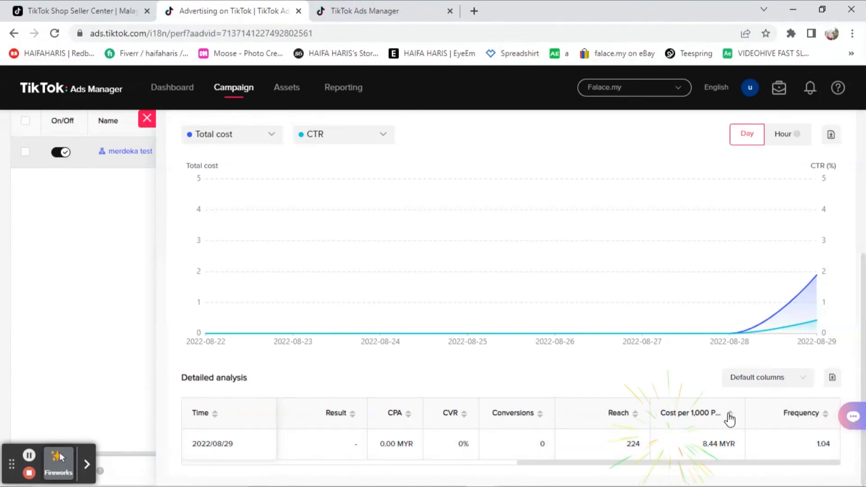
{"action": "left_click", "coordinate": [806, 414]}
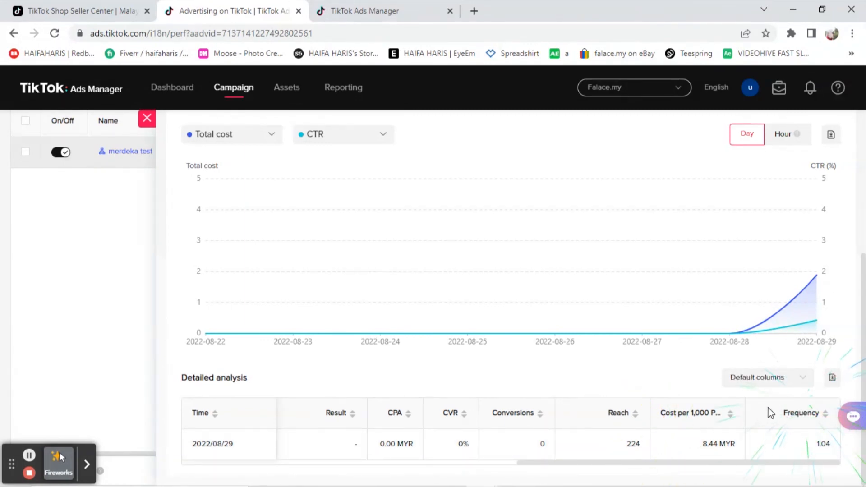
- Widen the Cost per 1,000 People Reached column in the daily detailed analysis and read its value
{"action": "left_click_drag", "start_coordinate": [745, 412], "coordinate": [768, 402]}
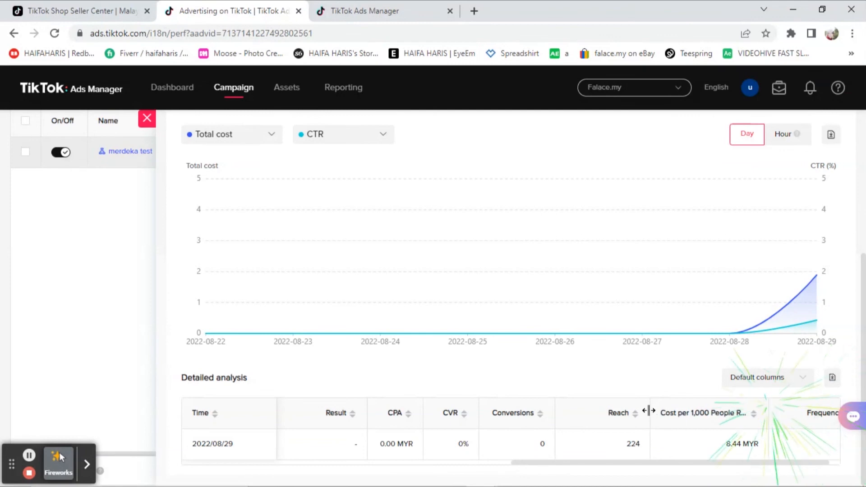
{"action": "left_click_drag", "start_coordinate": [581, 411], "coordinate": [576, 411]}
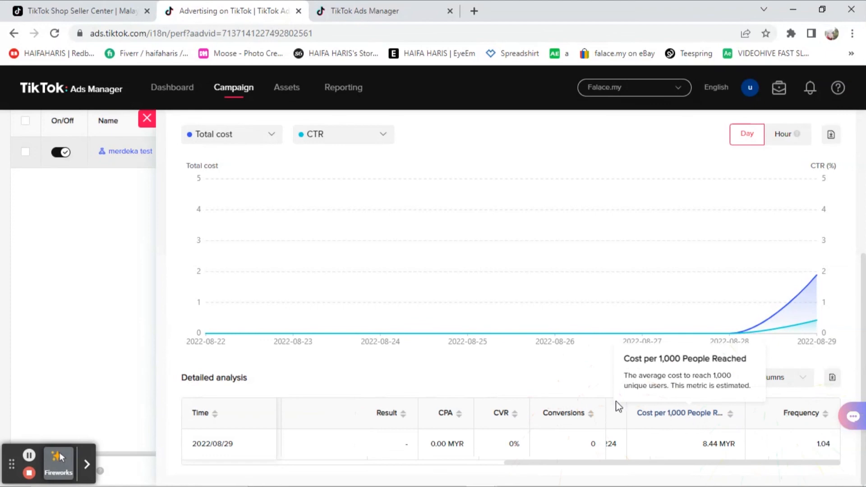
{"action": "left_click", "coordinate": [544, 379]}
{"action": "left_click", "coordinate": [688, 446]}
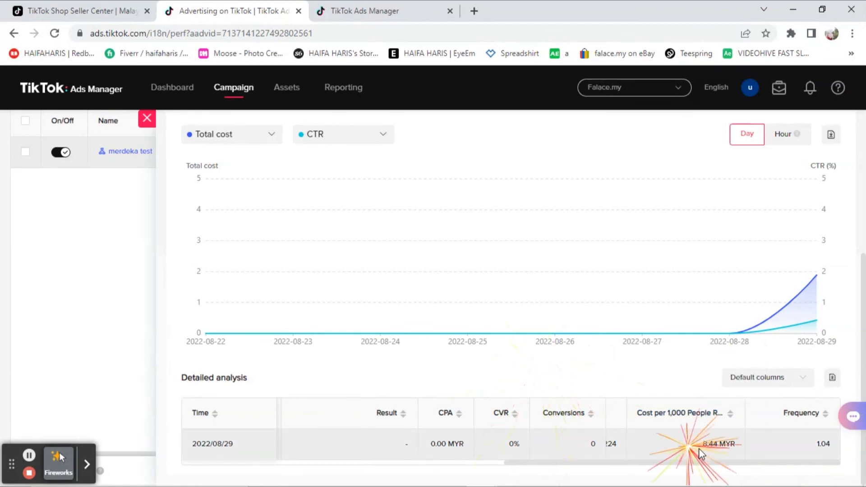
{"action": "left_click", "coordinate": [699, 448]}
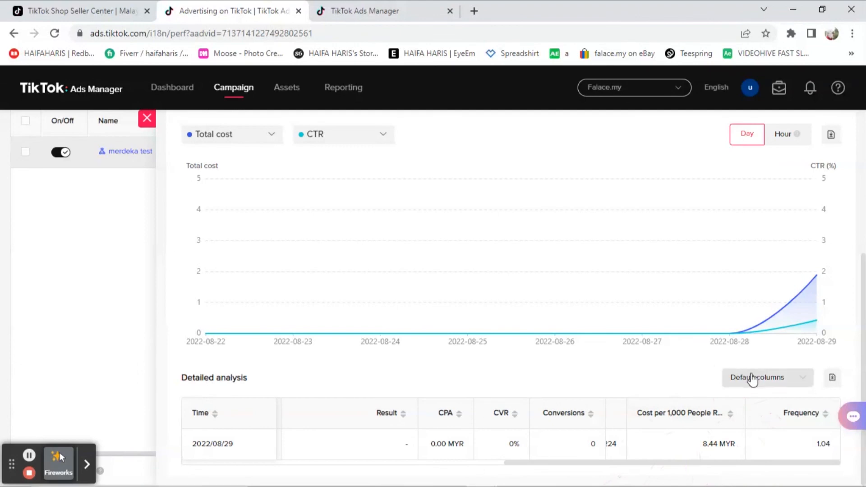
- View the daily data by placement and examine TikTok's cost chart, impressions, clicks and CTR
{"action": "scroll", "coordinate": [396, 367], "scroll_direction": "up", "scroll_amount": 4}
{"action": "scroll", "coordinate": [351, 329], "scroll_direction": "down", "scroll_amount": 4}
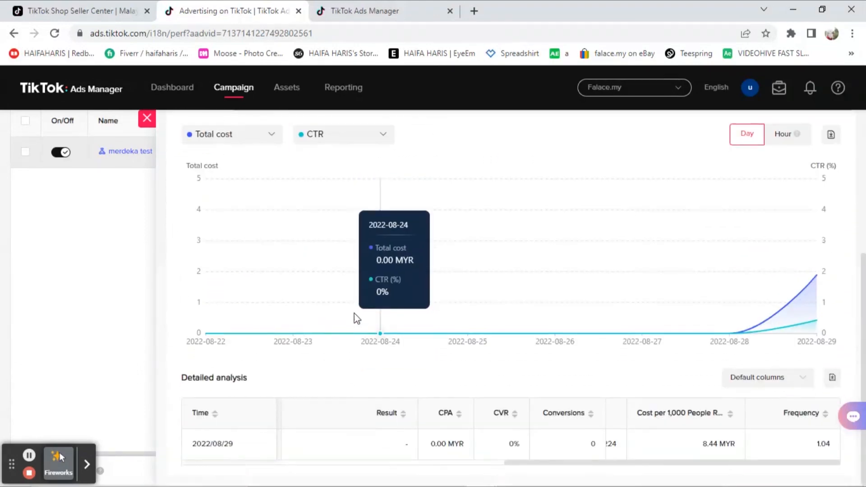
{"action": "scroll", "coordinate": [303, 257], "scroll_direction": "up", "scroll_amount": 3}
{"action": "left_click", "coordinate": [273, 231]}
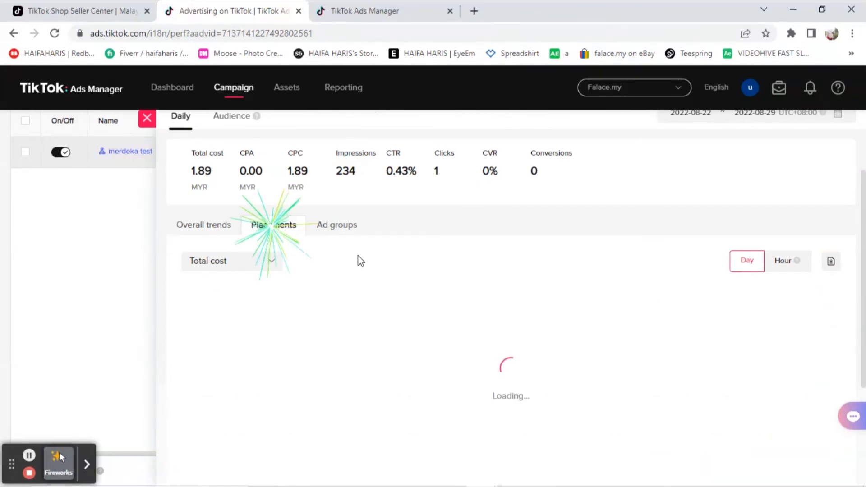
{"action": "scroll", "coordinate": [309, 290], "scroll_direction": "down", "scroll_amount": 3}
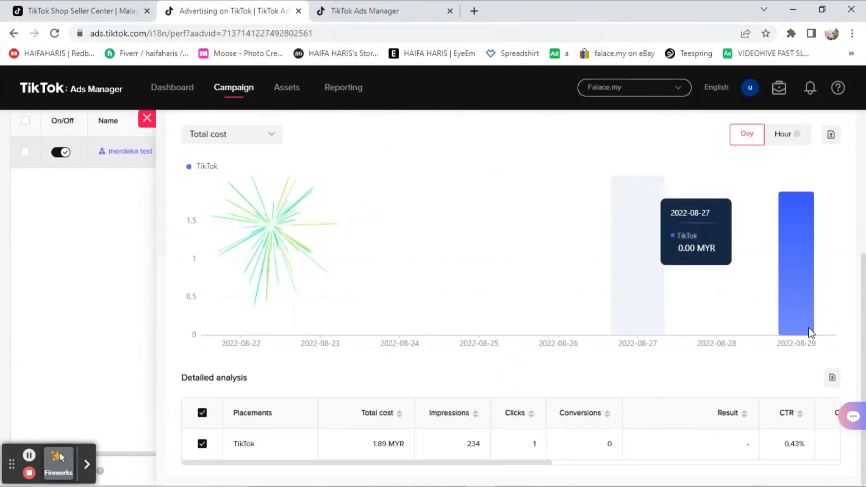
{"action": "left_click", "coordinate": [810, 359]}
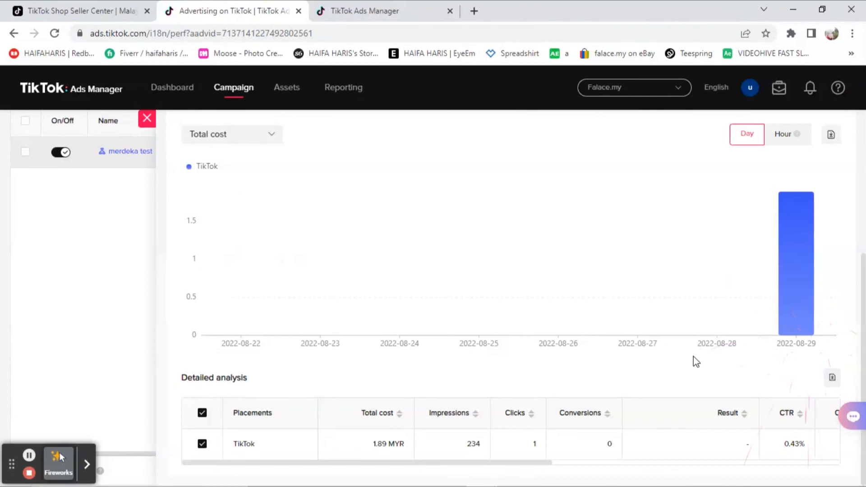
{"action": "left_click", "coordinate": [354, 444]}
{"action": "left_click", "coordinate": [503, 447]}
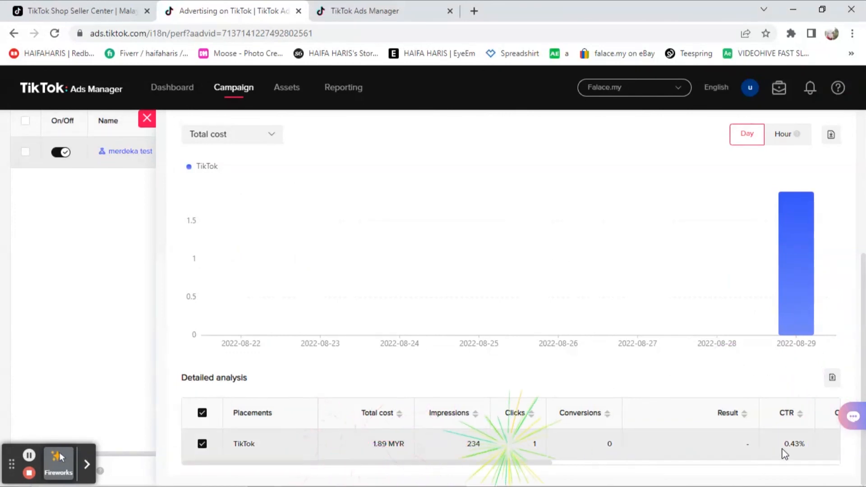
{"action": "scroll", "coordinate": [479, 348], "scroll_direction": "up", "scroll_amount": 4}
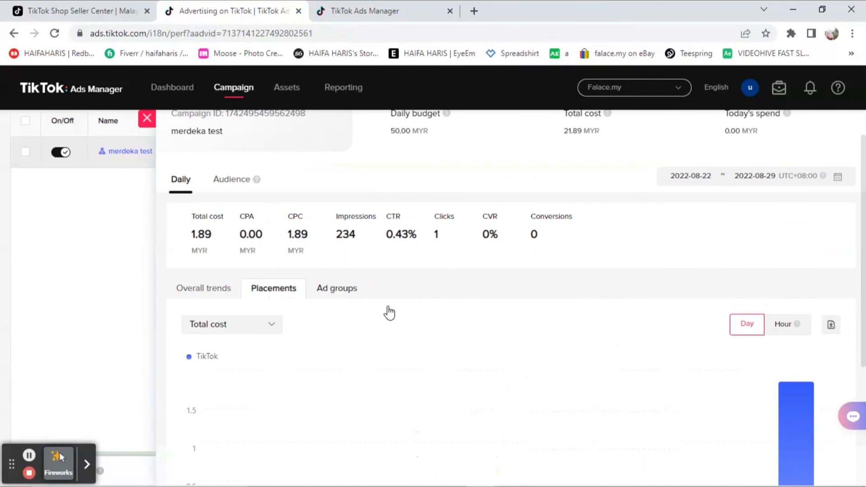
- View the daily data by ad group and check the merdeka test ad group's cost chart and detailed metrics
{"action": "left_click", "coordinate": [339, 289]}
{"action": "scroll", "coordinate": [449, 362], "scroll_direction": "down", "scroll_amount": 2}
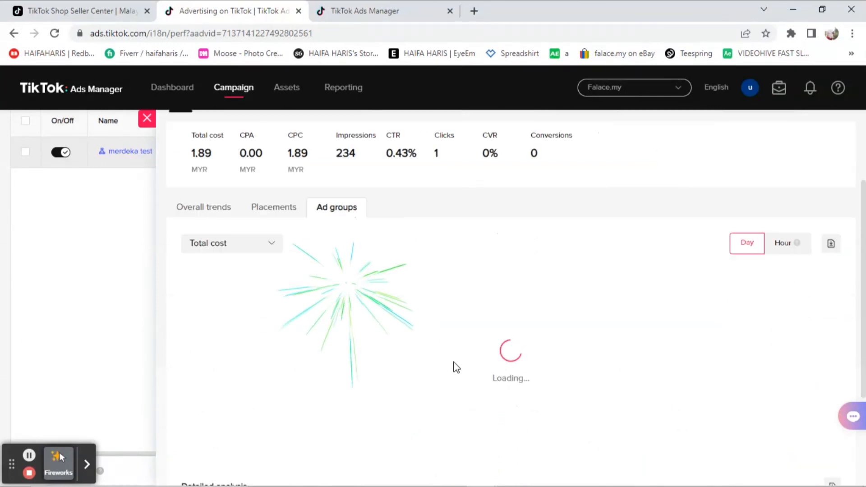
{"action": "scroll", "coordinate": [455, 365], "scroll_direction": "down", "scroll_amount": 3}
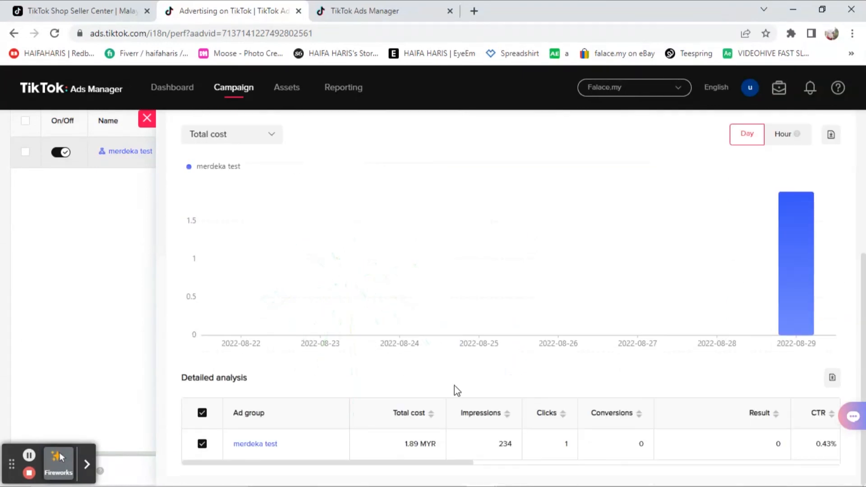
{"action": "scroll", "coordinate": [455, 381], "scroll_direction": "up", "scroll_amount": 5}
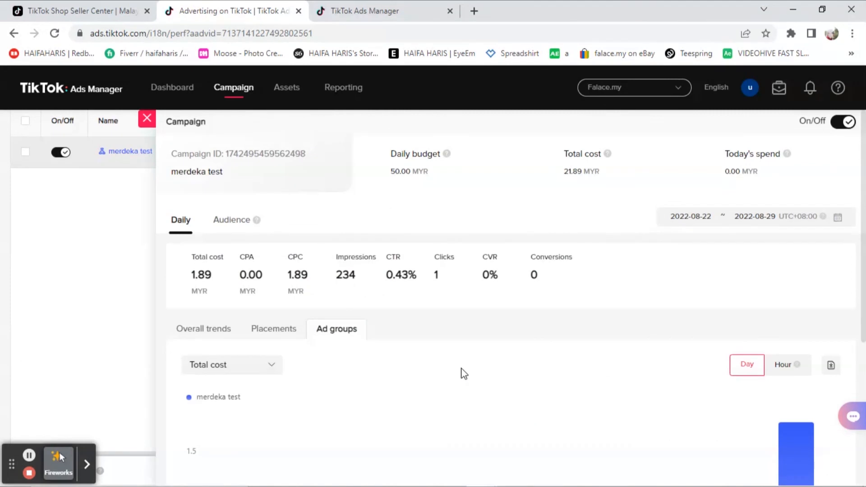
- Check what the campaign's total cost, daily budget and today's spend mean, and close the campaign data
{"action": "left_click", "coordinate": [611, 165]}
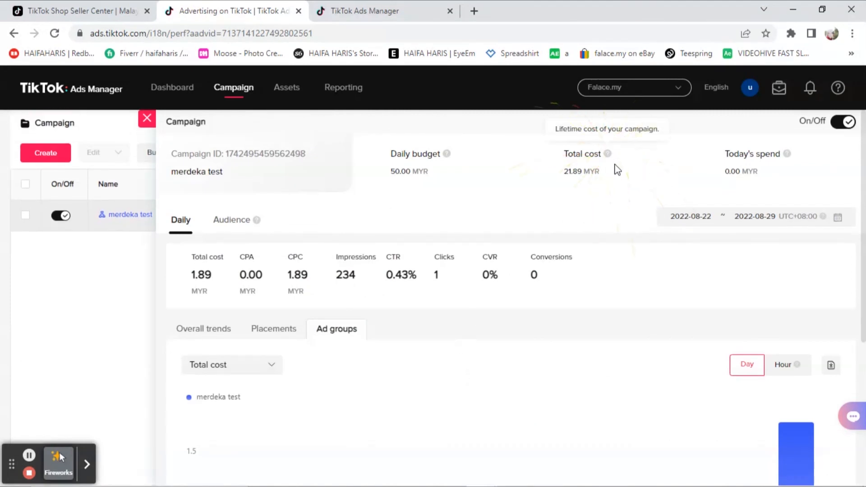
{"action": "mouse_move", "coordinate": [446, 155]}
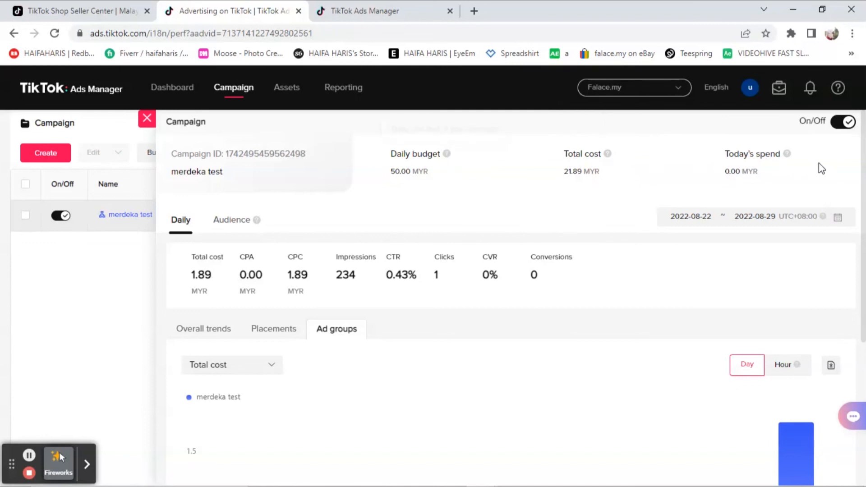
{"action": "left_click", "coordinate": [787, 155]}
{"action": "left_click", "coordinate": [147, 119]}
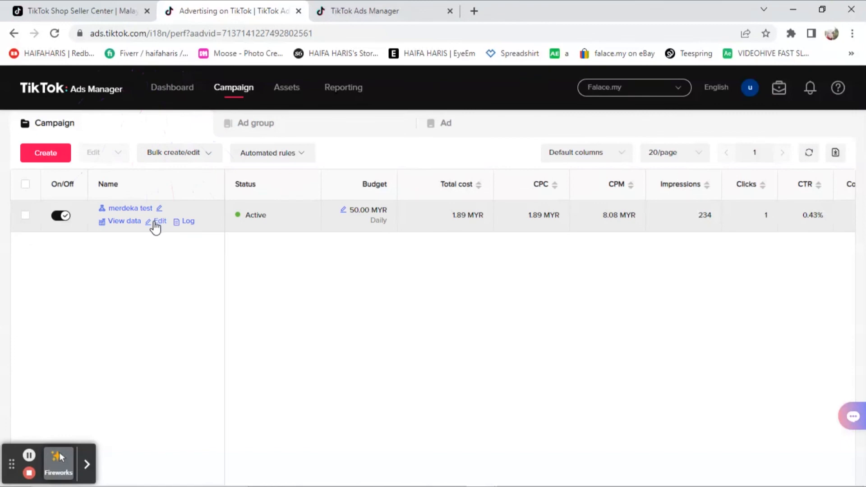
- Check the merdeka test campaign's status in the list, and switch the campaign off and back on
{"action": "left_click", "coordinate": [240, 220]}
{"action": "left_click", "coordinate": [58, 217]}
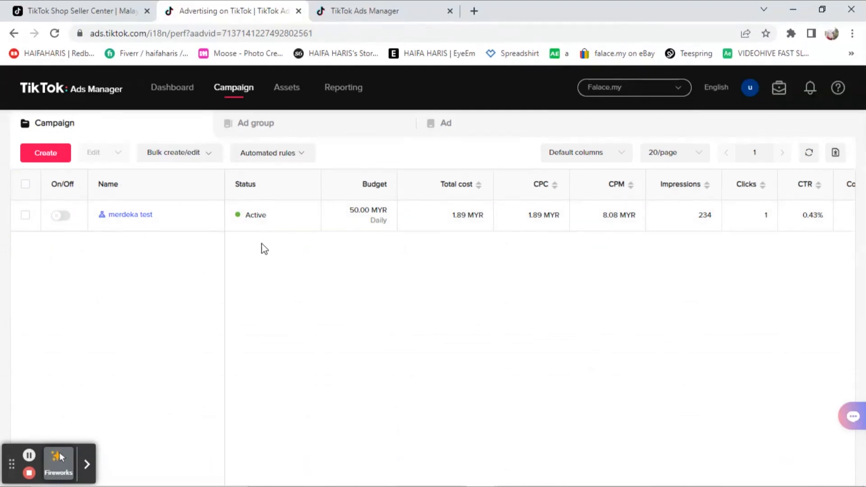
{"action": "left_click", "coordinate": [64, 218]}
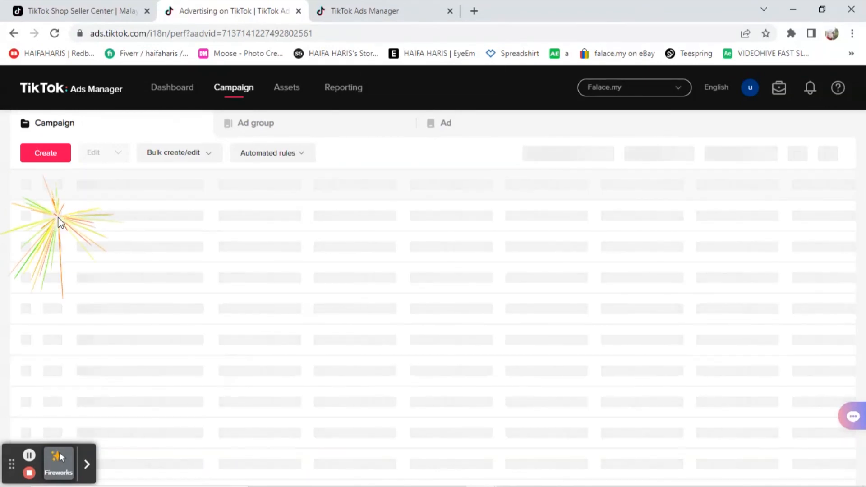
- Reload the campaign page and check the account balance notice and the merdeka test campaign's on/off switch and status
{"action": "left_click", "coordinate": [54, 34]}
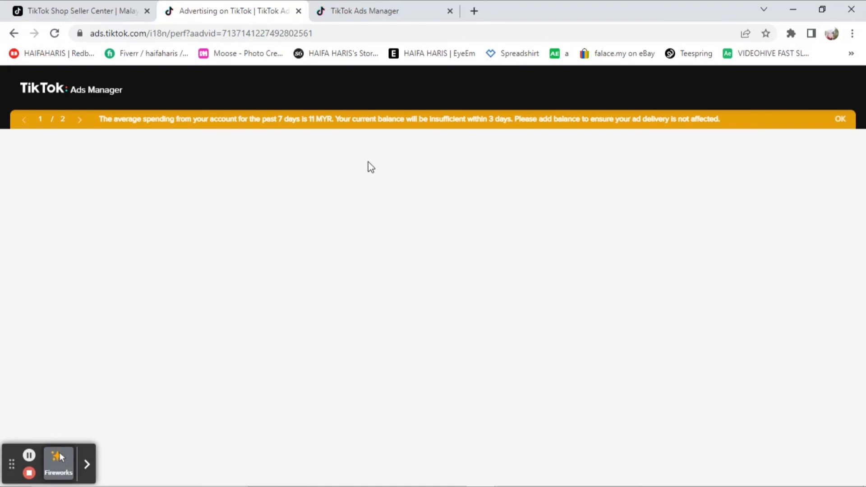
{"action": "left_click_drag", "start_coordinate": [454, 119], "coordinate": [700, 122]}
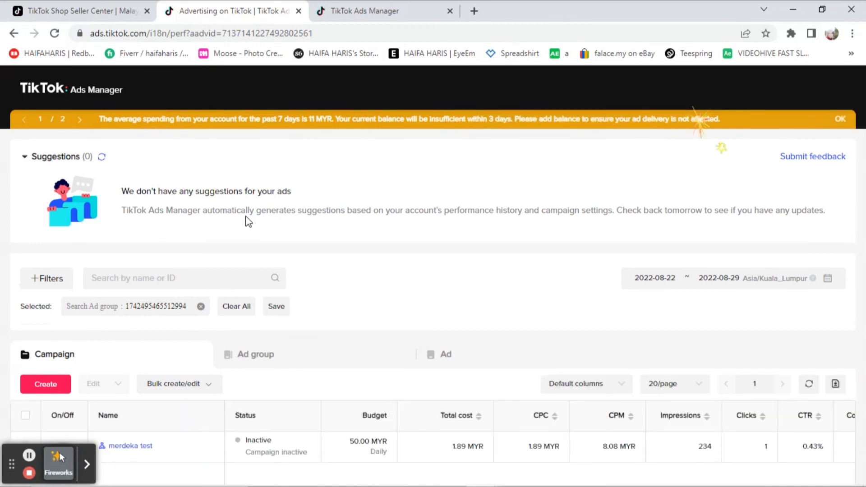
{"action": "scroll", "coordinate": [206, 363], "scroll_direction": "down", "scroll_amount": 1}
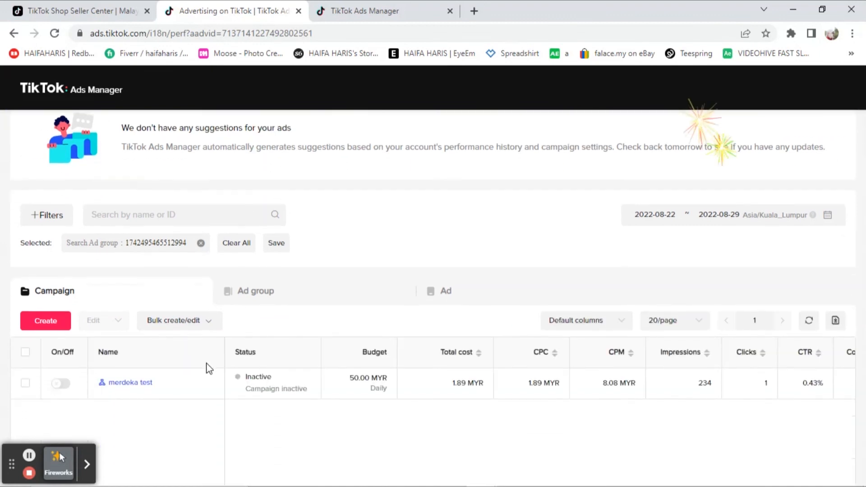
{"action": "left_click", "coordinate": [281, 396]}
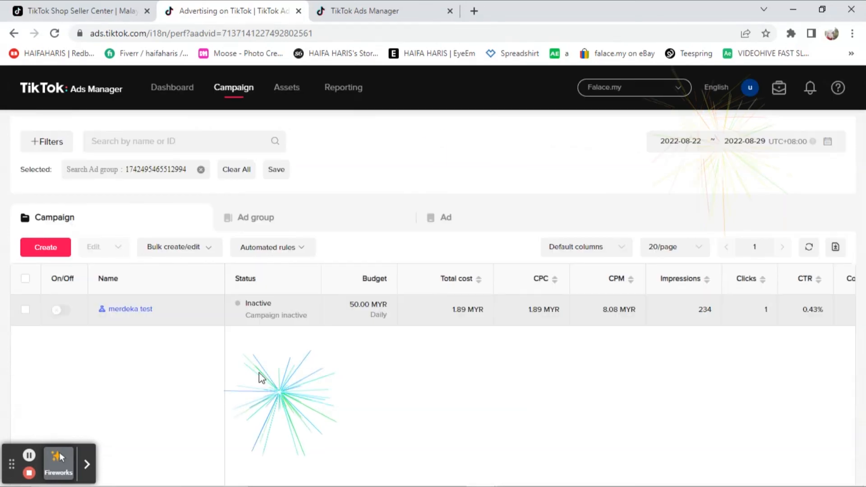
{"action": "left_click", "coordinate": [61, 323]}
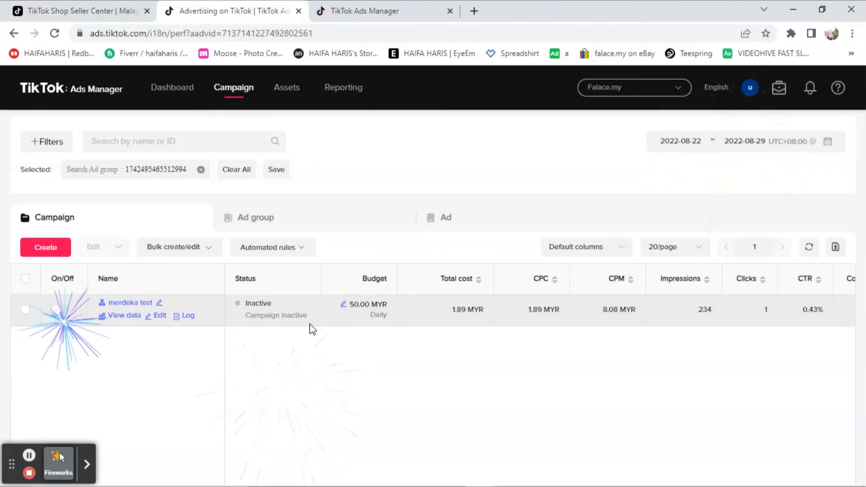
{"action": "left_click", "coordinate": [296, 325]}
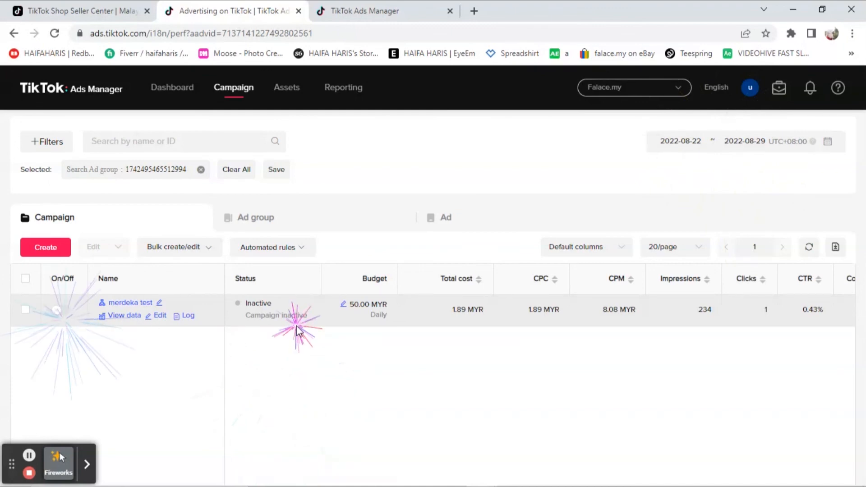